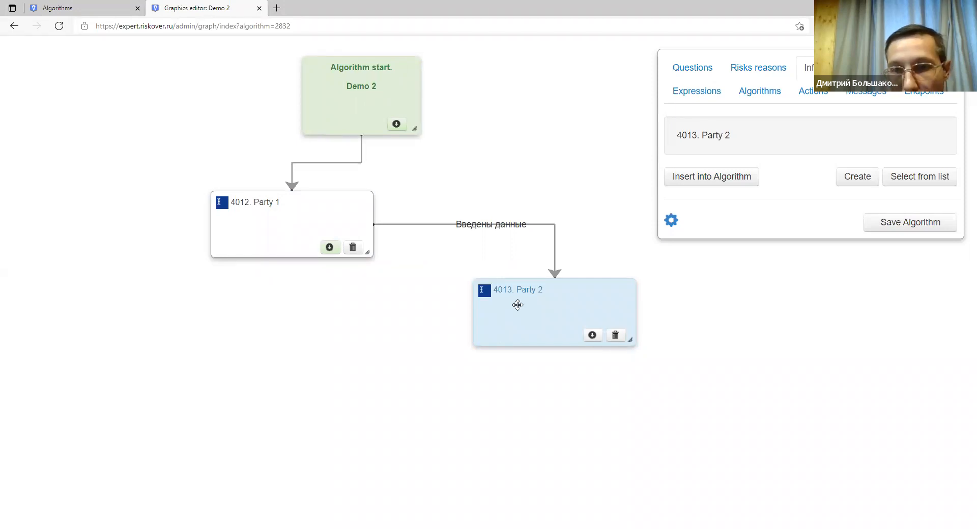
# Move the Party 2 node down-left and start a blank new question.
pyautogui.moveTo(537, 327); pyautogui.dragTo(501, 342)
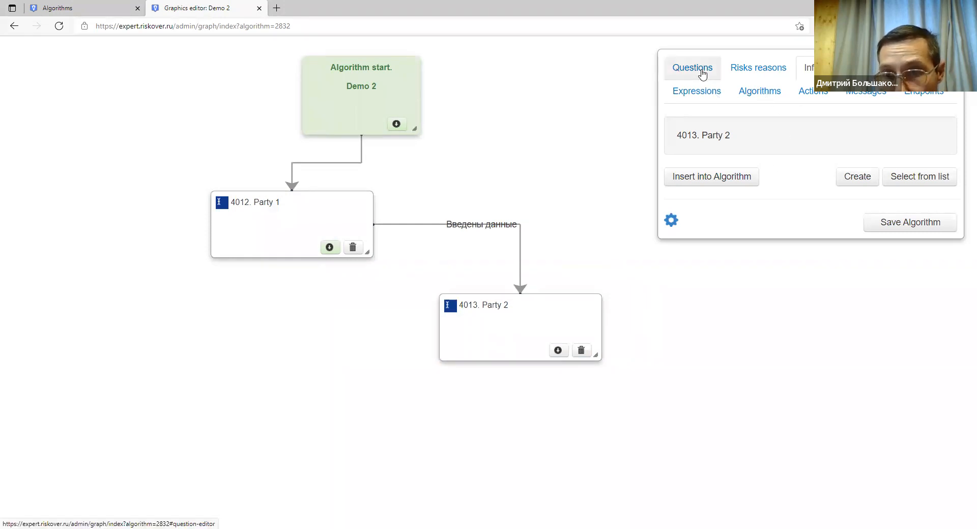
pyautogui.click(683, 71)
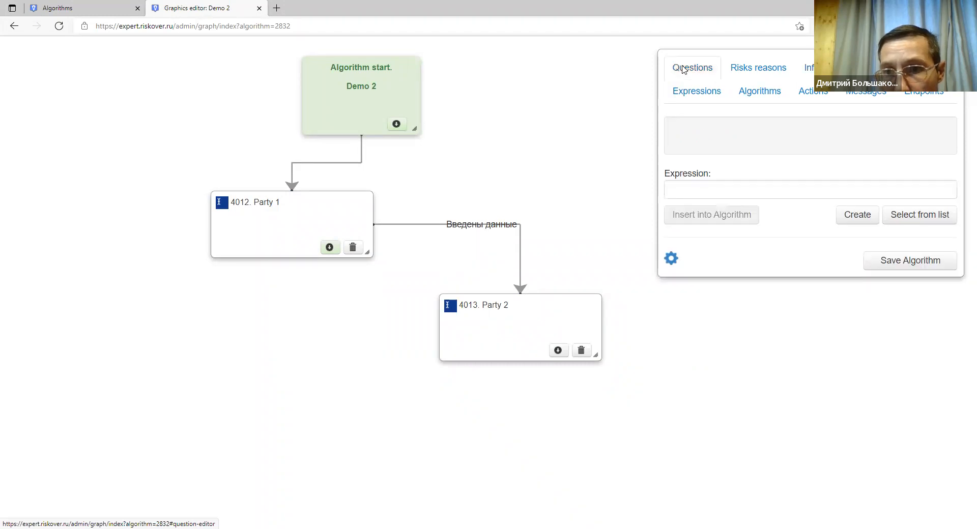
pyautogui.click(850, 216)
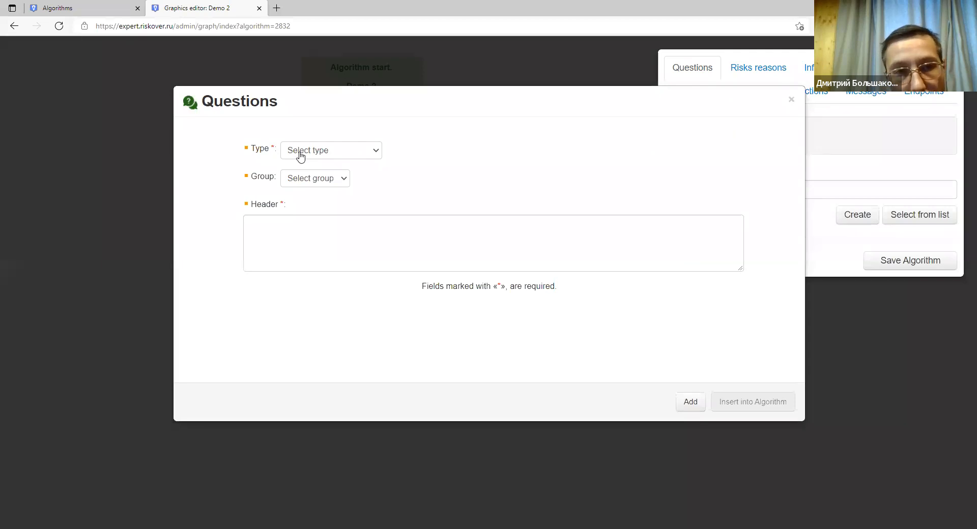
# Make the question 'With one option' and header it 'Choose the domain name under dispute'.
pyautogui.click(300, 157)
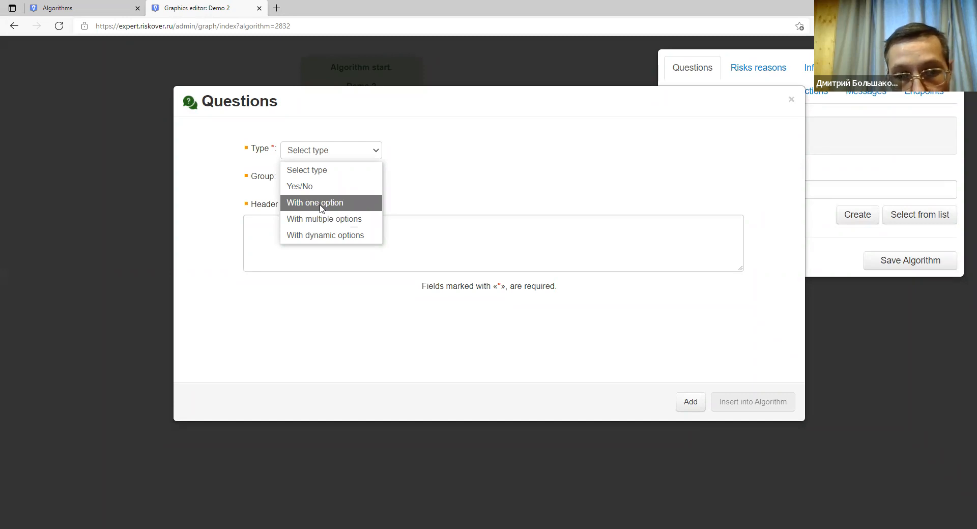
pyautogui.click(321, 203)
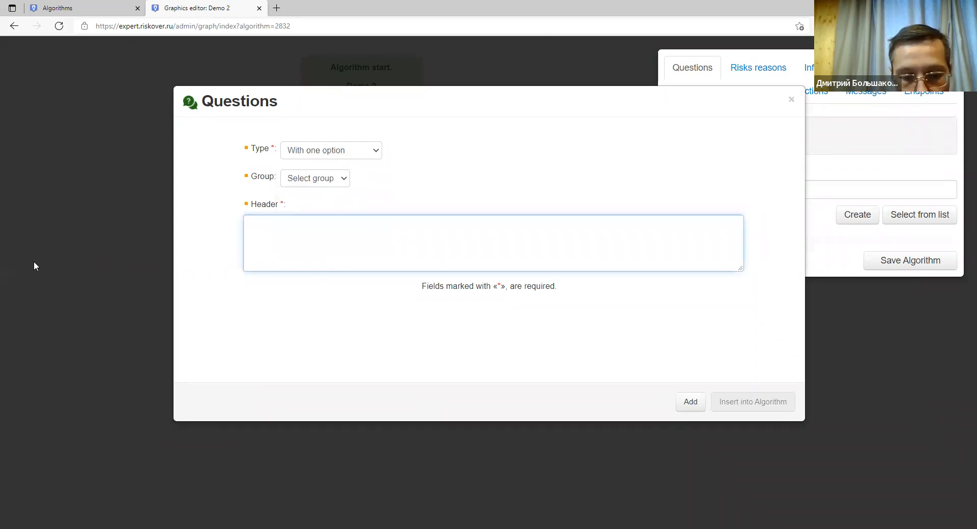
pyautogui.write('Ch')
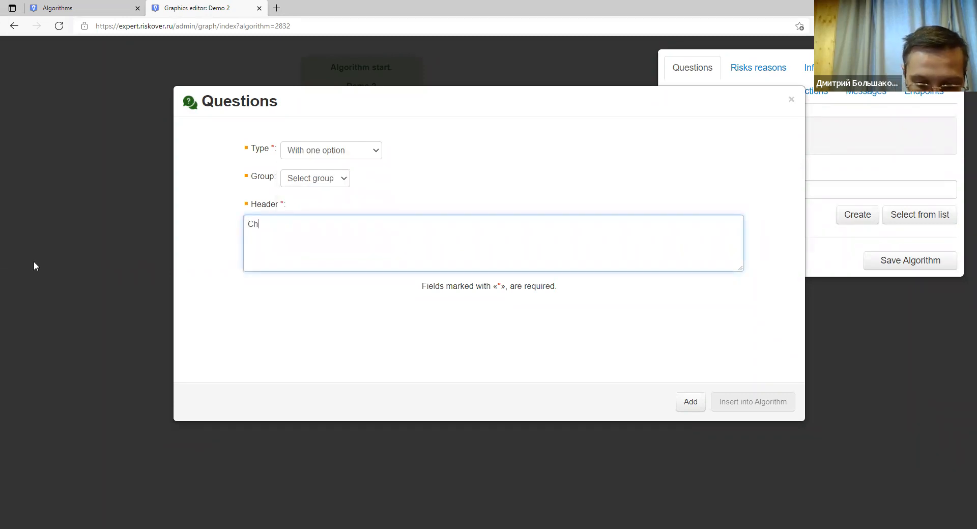
pyautogui.write('oose ')
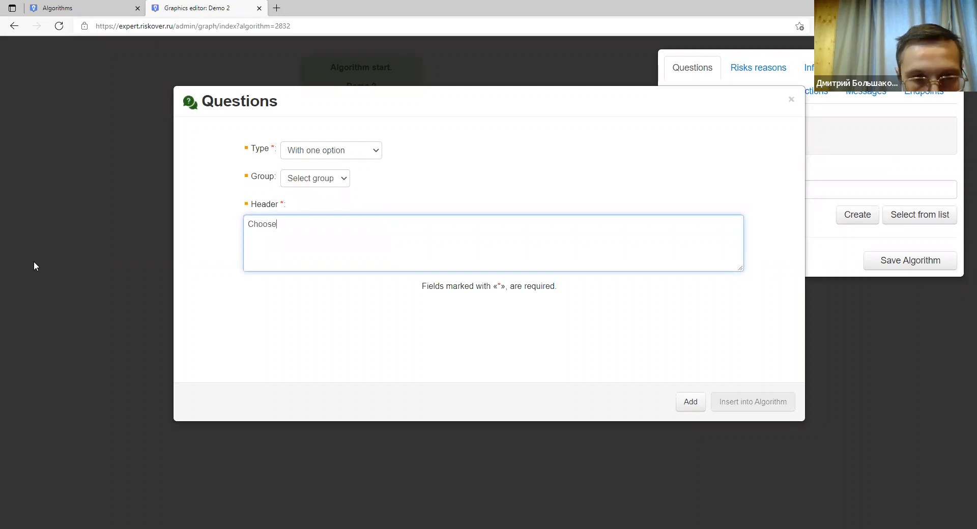
pyautogui.write('the domain name under di')
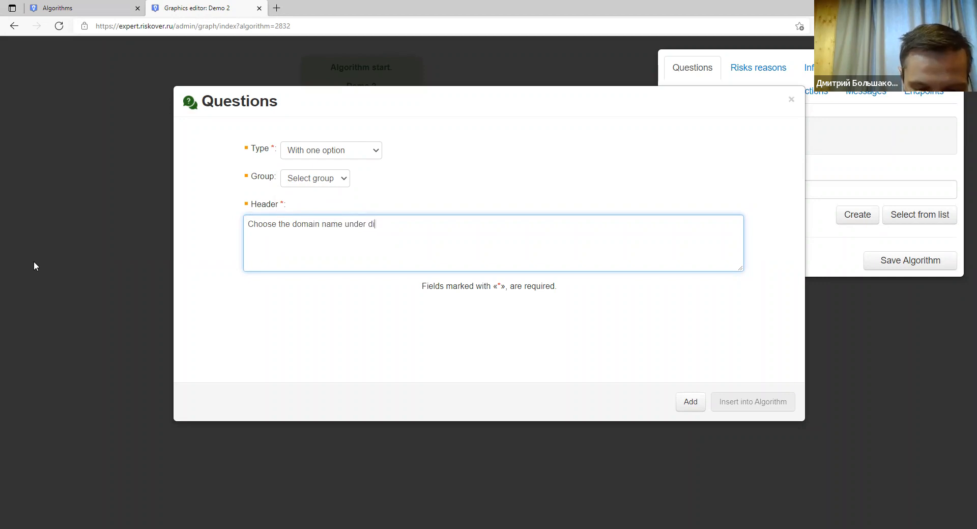
pyautogui.write('spute')
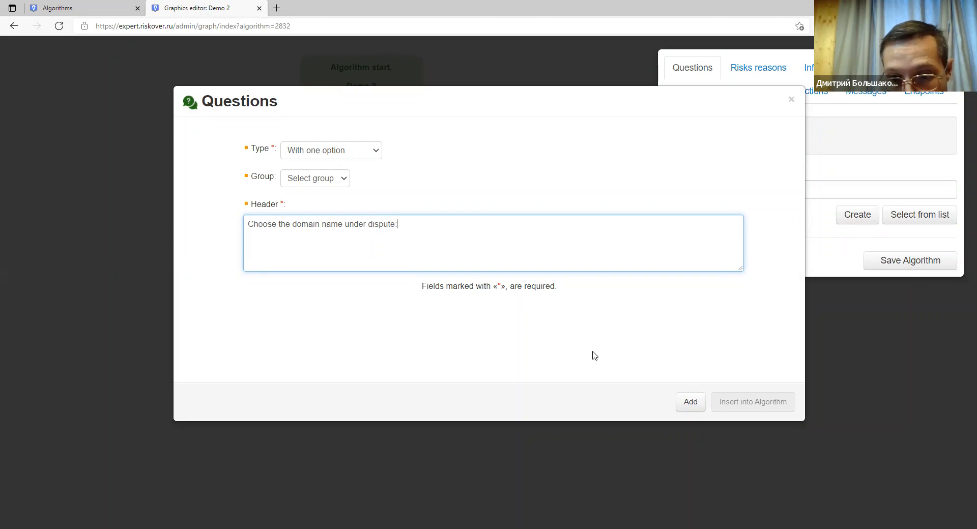
# Create the domain question and add the answers company.com and company.one.
pyautogui.click(691, 403)
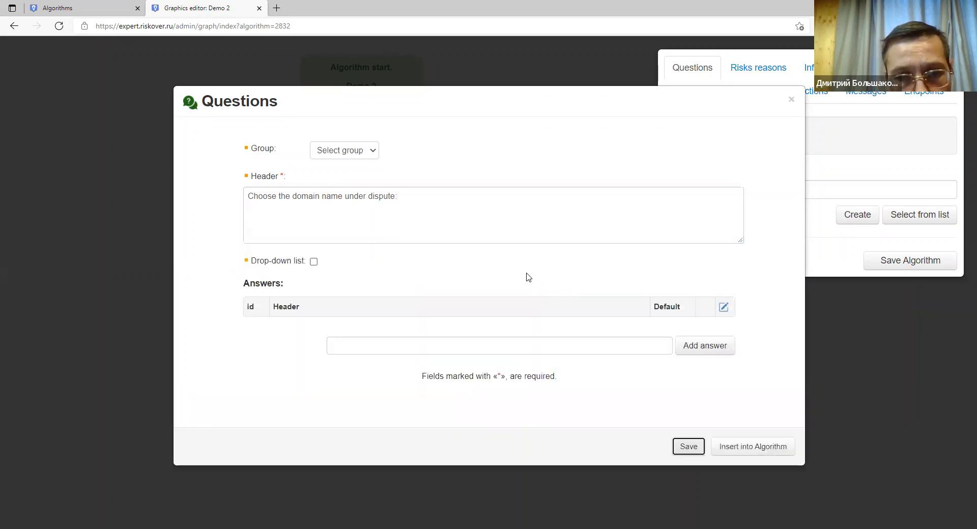
pyautogui.click(405, 344)
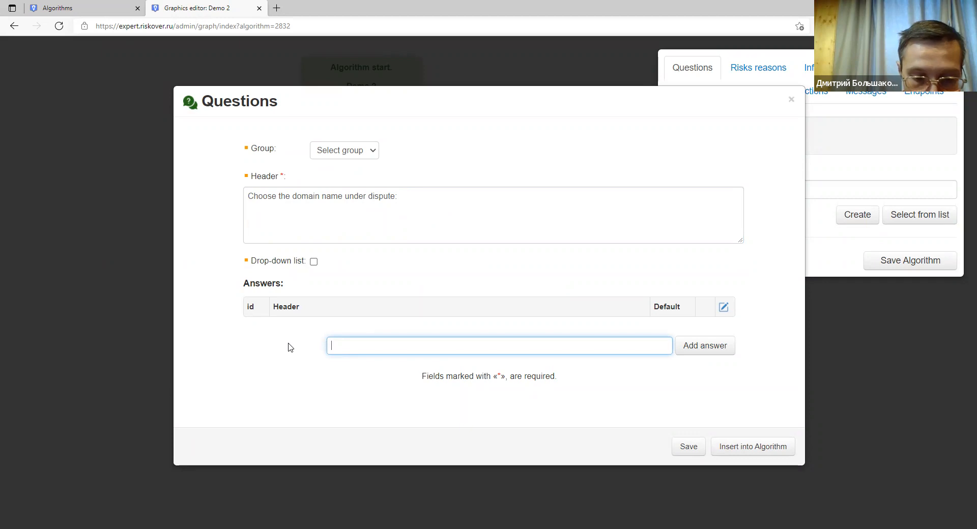
pyautogui.write('company.com')
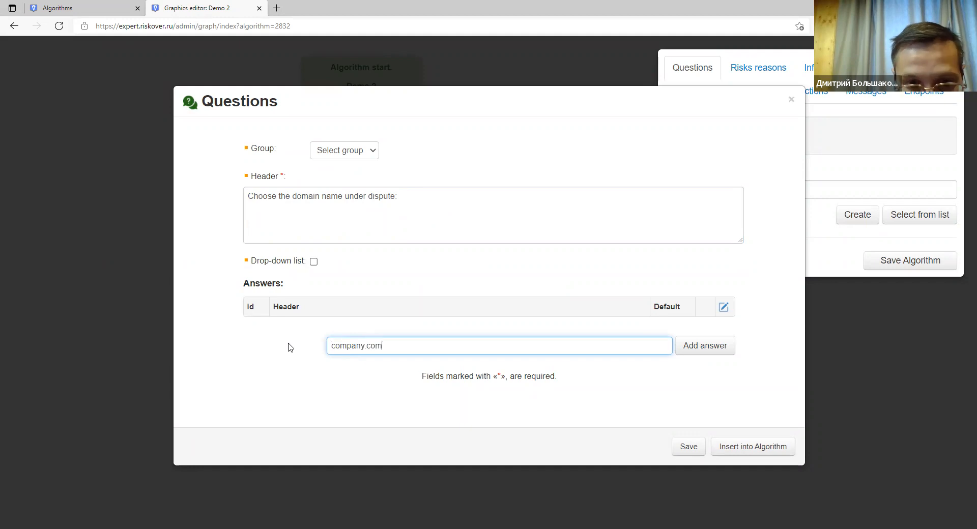
pyautogui.click(706, 347)
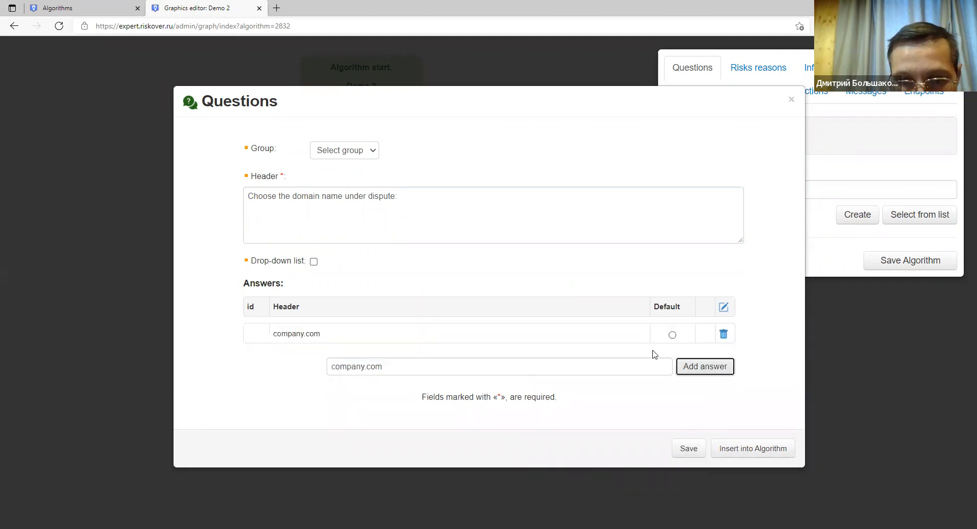
pyautogui.tripleClick(349, 368)
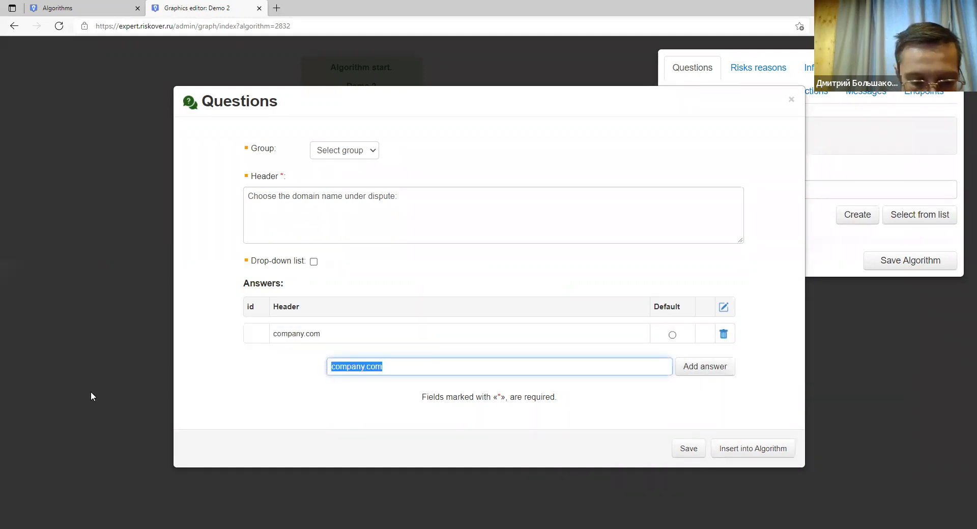
pyautogui.write('comp')
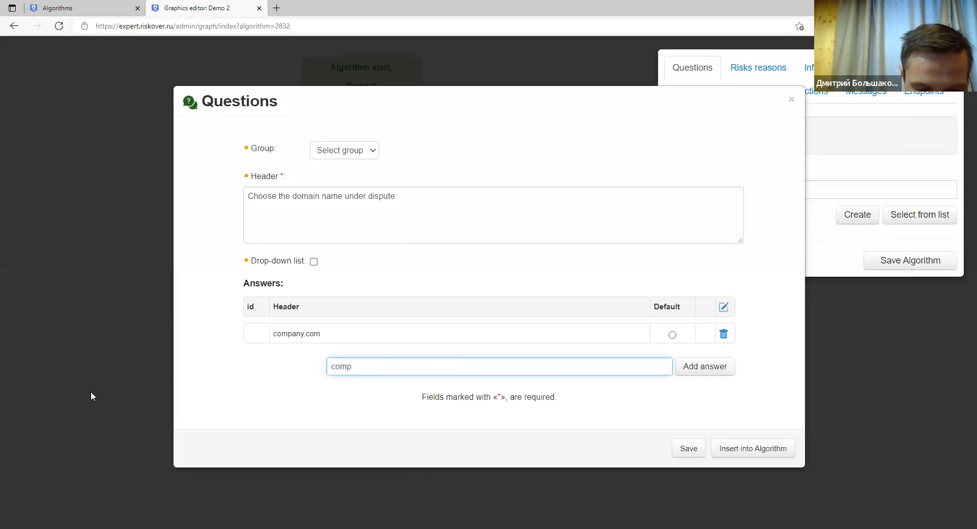
pyautogui.write('any')
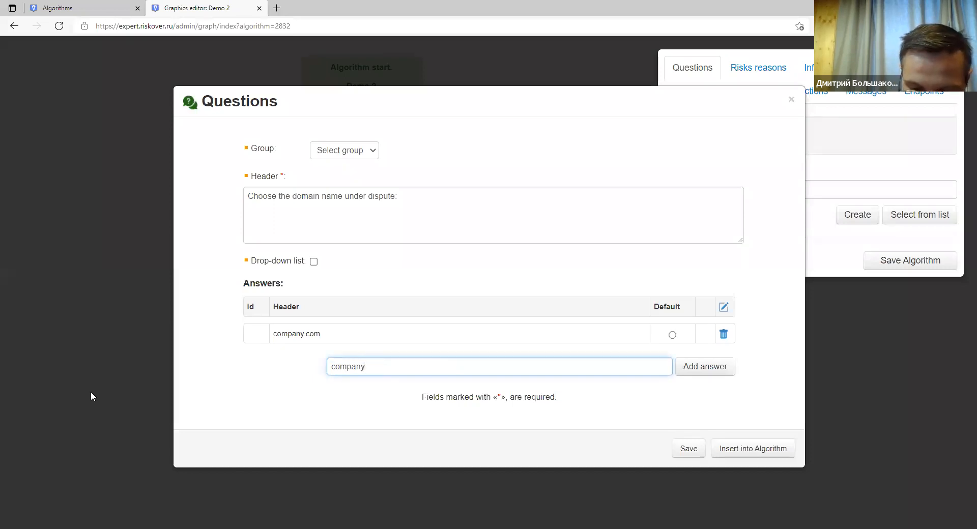
pyautogui.write('.one')
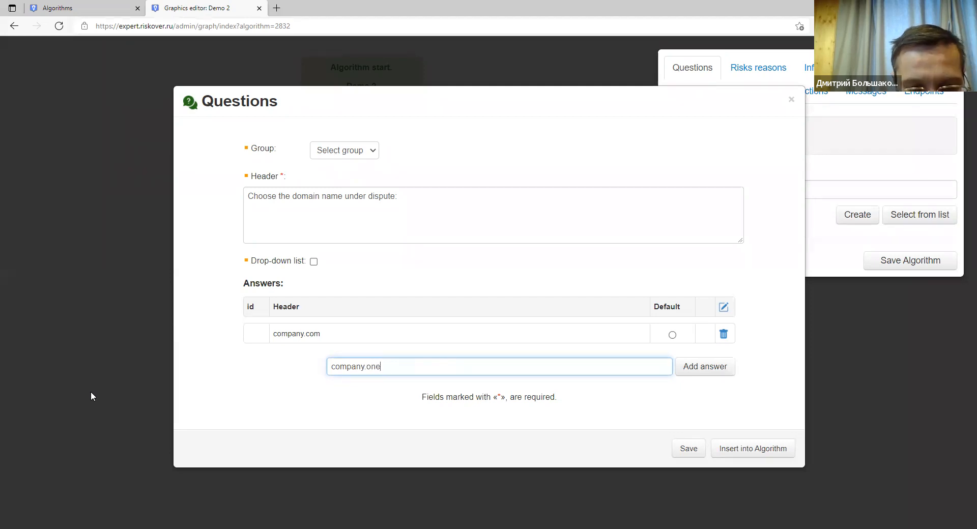
pyautogui.click(695, 367)
# Add the answers best.one and bestofthebest.com, then save the question.
pyautogui.moveTo(357, 388); pyautogui.dragTo(300, 400)
pyautogui.write('bel')
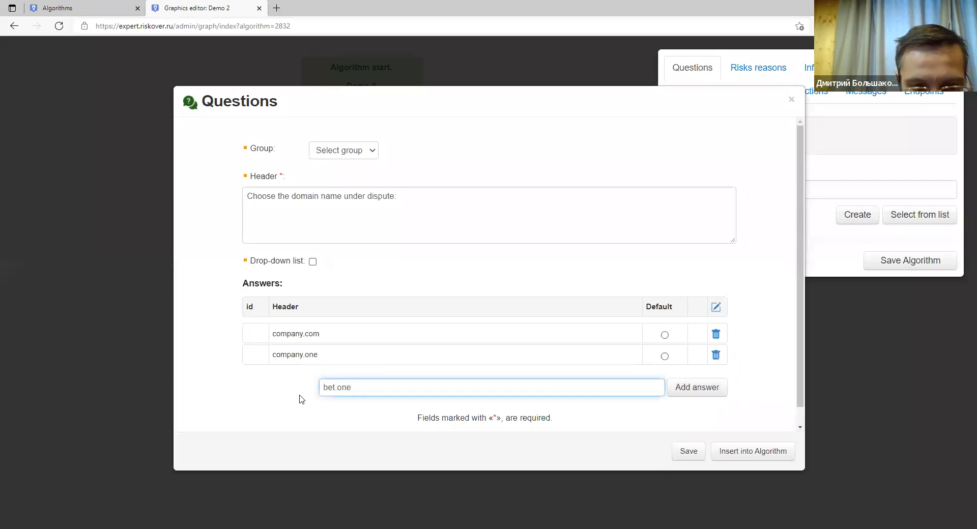
pyautogui.write('st')
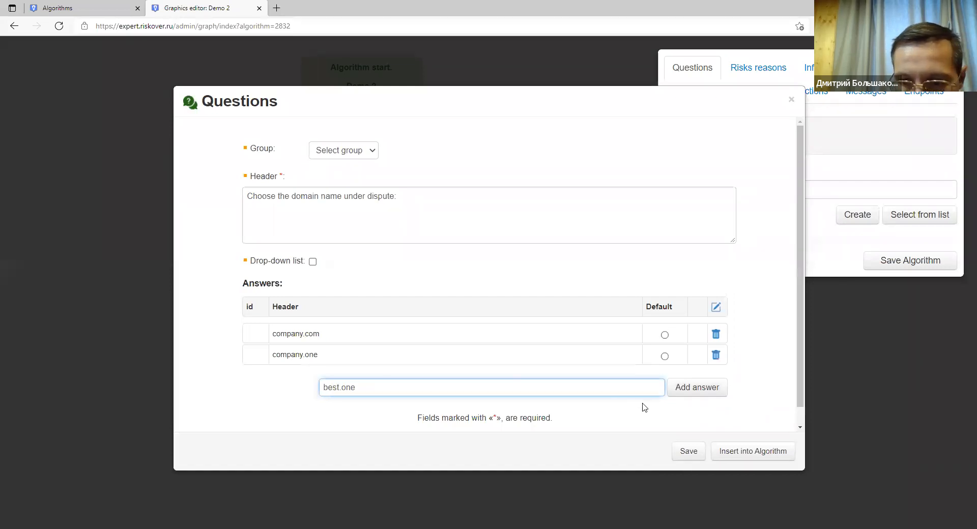
pyautogui.click(680, 392)
pyautogui.click(328, 408)
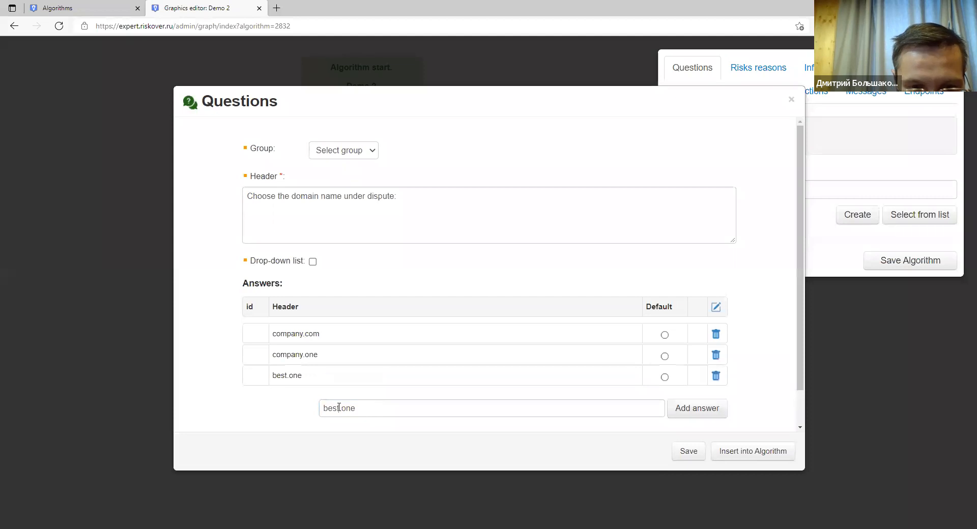
pyautogui.write('ofthebe')
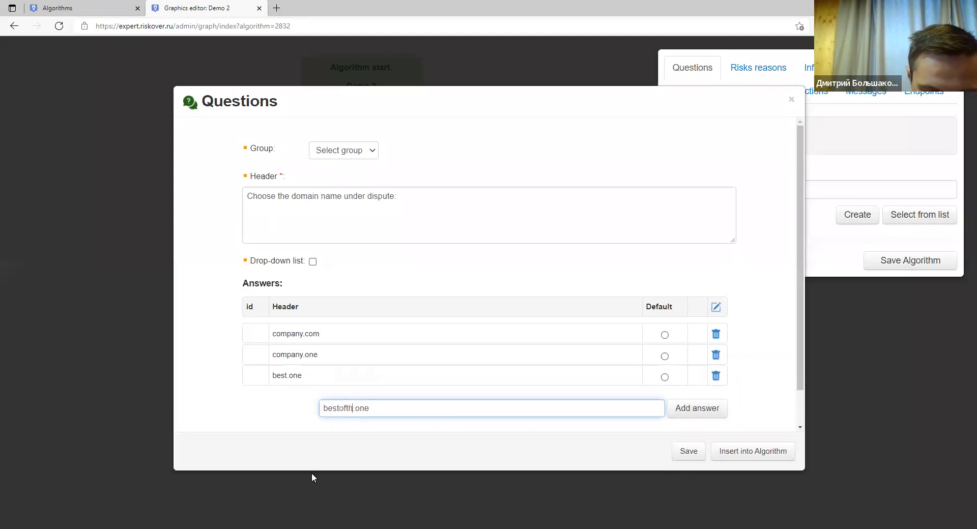
pyautogui.write('st')
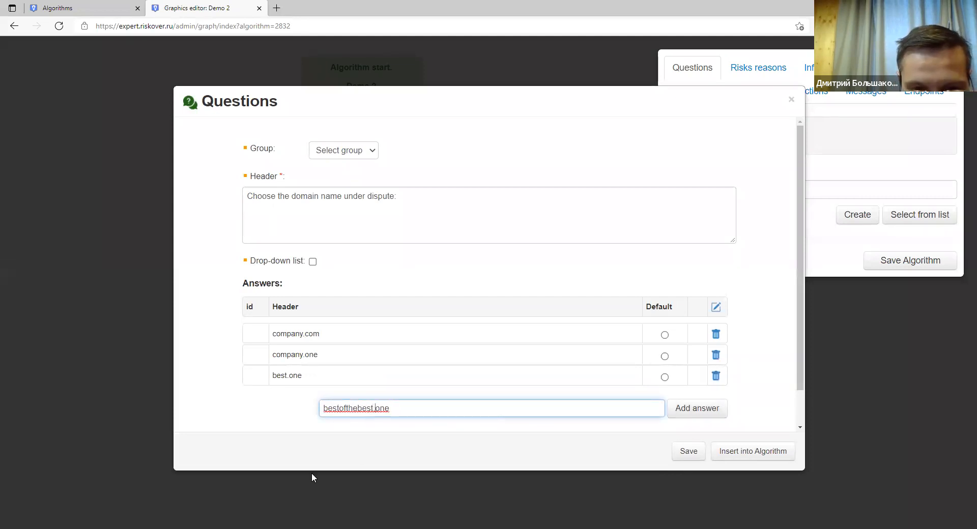
pyautogui.press('Right')
pyautogui.hotkey('shift', 'Right')
pyautogui.hotkey('shift', 'Right')
pyautogui.hotkey('shift', 'Right')
pyautogui.write('com')
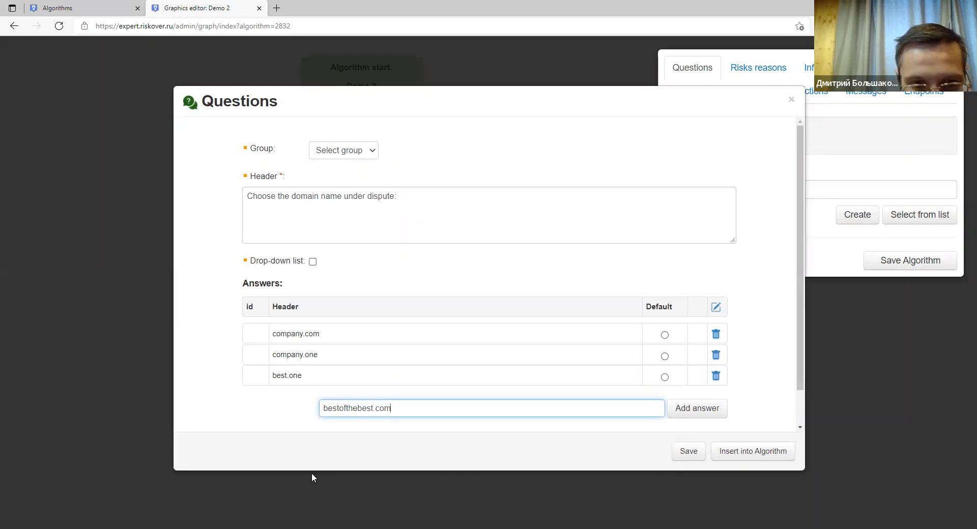
pyautogui.click(690, 417)
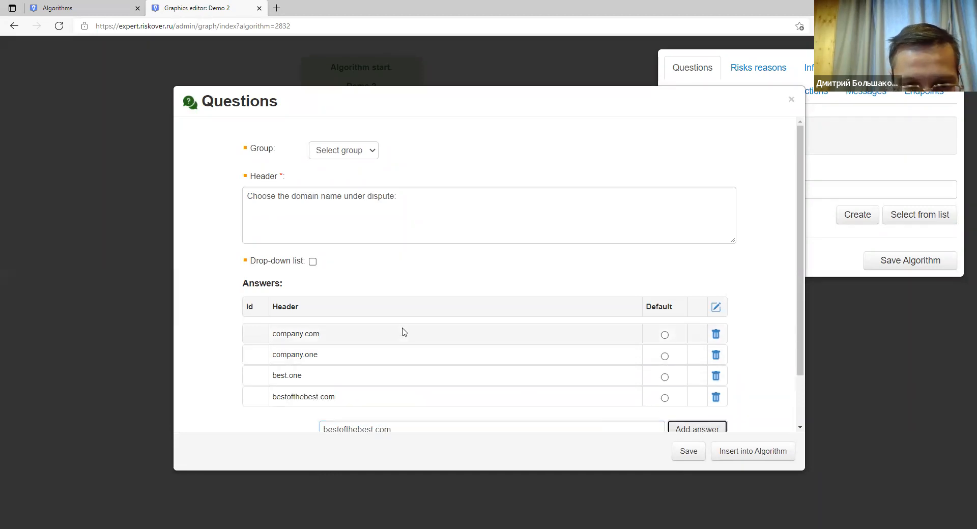
pyautogui.scroll(-2, 402, 332)
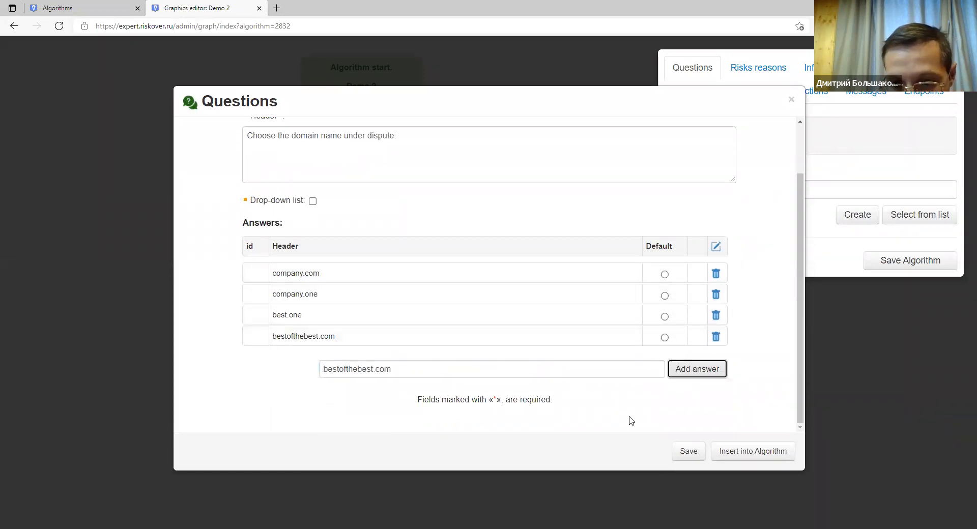
pyautogui.click(680, 452)
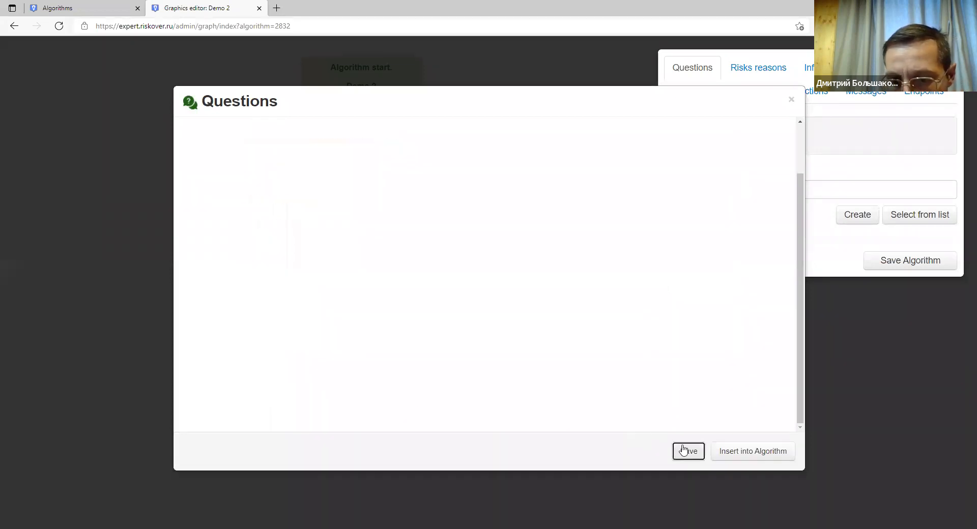
# Insert question 9810 into the algorithm and arrange it beneath Party 2.
pyautogui.click(734, 454)
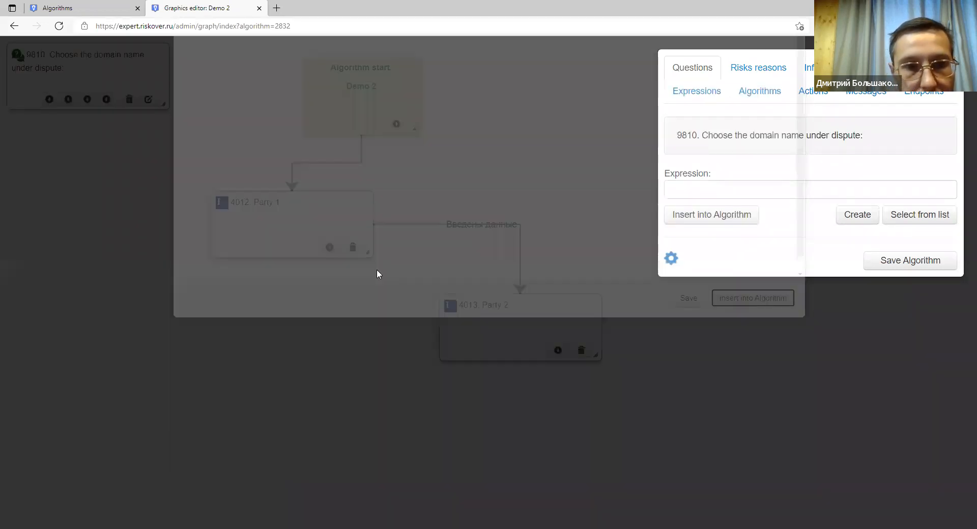
pyautogui.moveTo(82, 68); pyautogui.dragTo(249, 327)
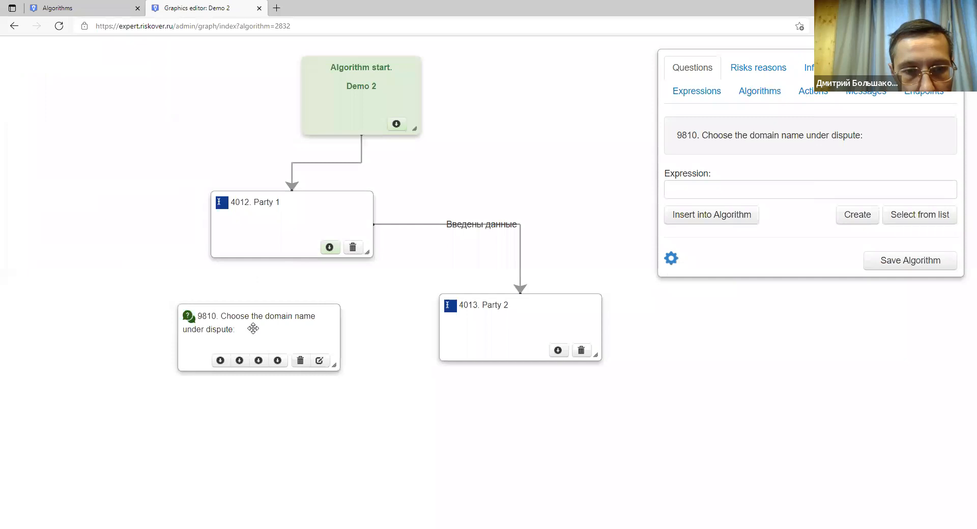
pyautogui.moveTo(310, 236); pyautogui.dragTo(204, 217)
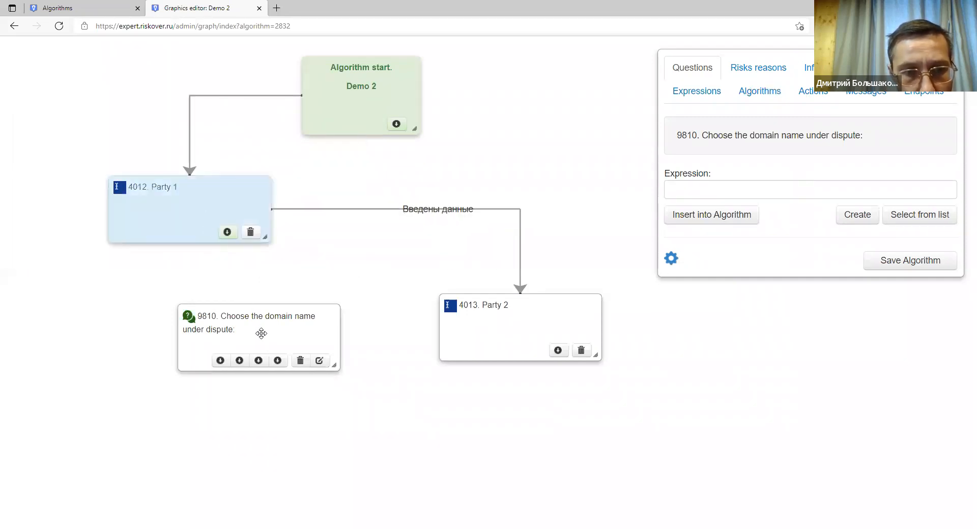
pyautogui.moveTo(260, 328); pyautogui.dragTo(370, 374)
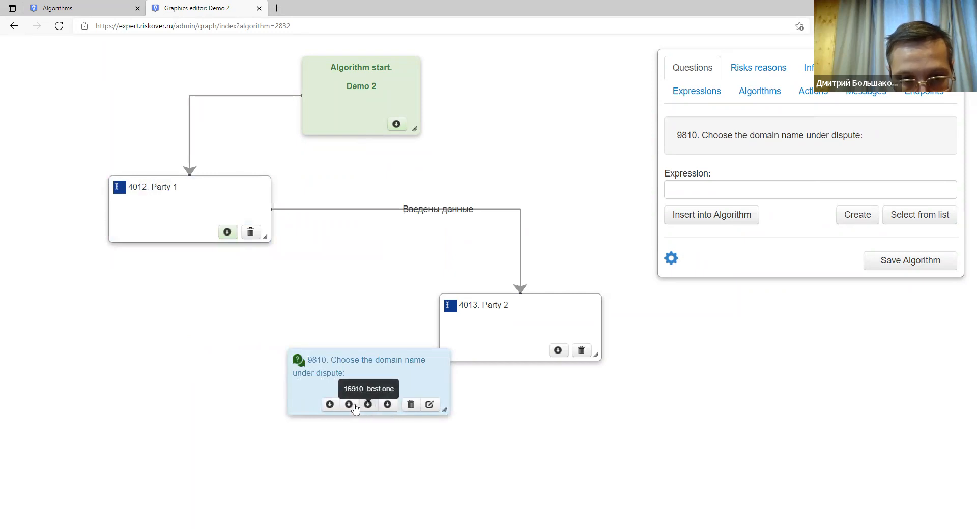
pyautogui.moveTo(461, 333); pyautogui.dragTo(397, 275)
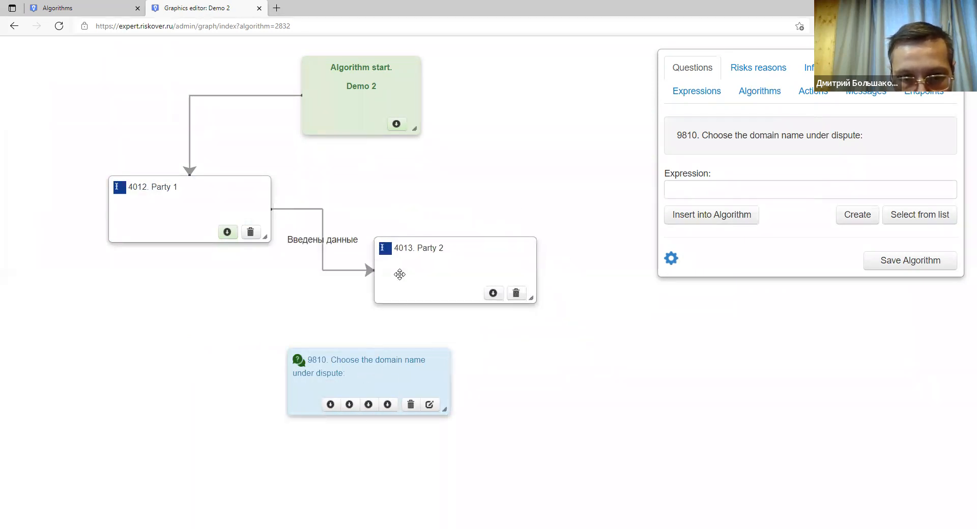
pyautogui.moveTo(373, 377); pyautogui.dragTo(607, 391)
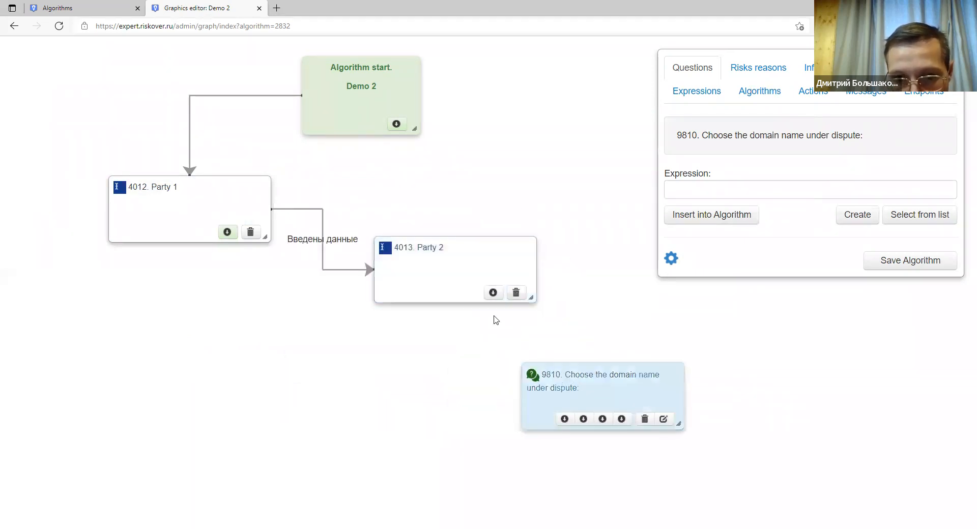
# Link Party 2 to question 9810, save the algorithm, and enlarge the 9810 block.
pyautogui.moveTo(494, 293); pyautogui.dragTo(602, 359)
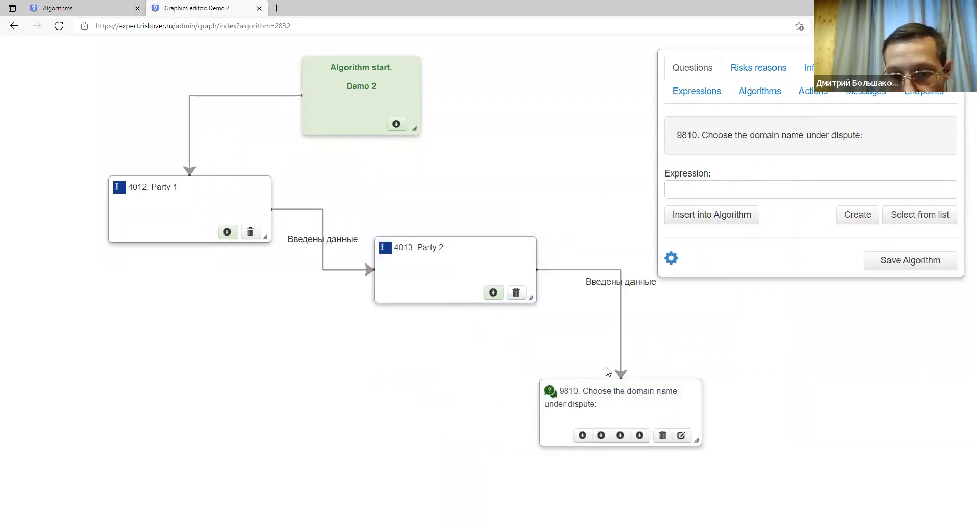
pyautogui.click(886, 266)
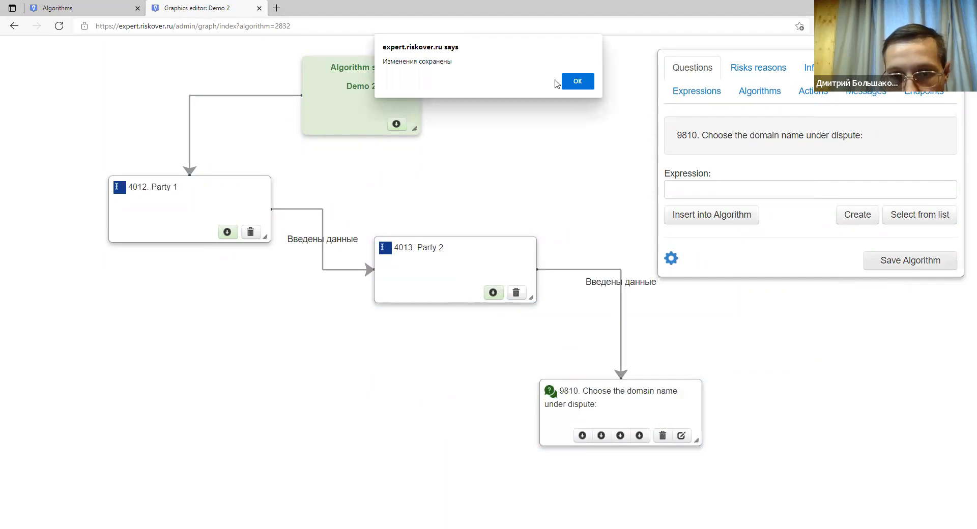
pyautogui.click(572, 83)
pyautogui.hotkey('ctrl', '-')
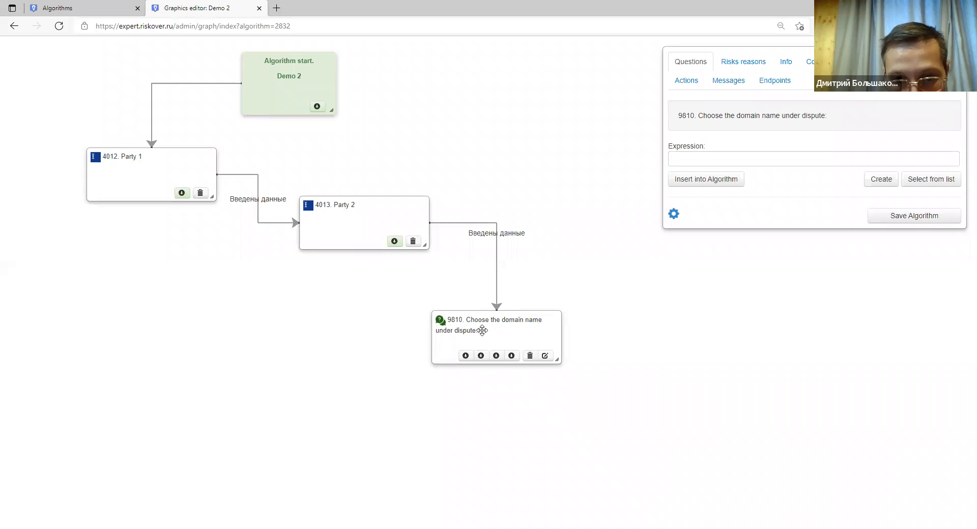
pyautogui.moveTo(482, 331); pyautogui.dragTo(472, 330)
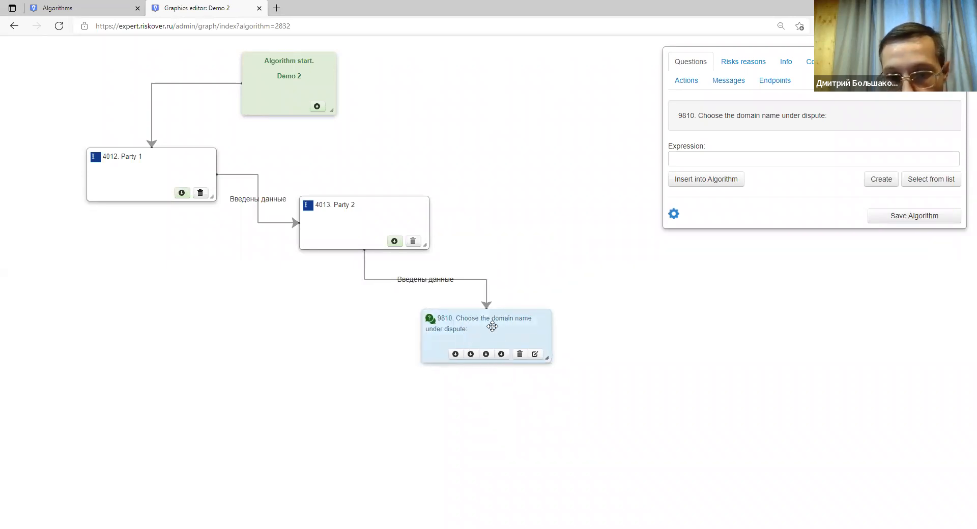
pyautogui.moveTo(547, 358); pyautogui.dragTo(586, 381)
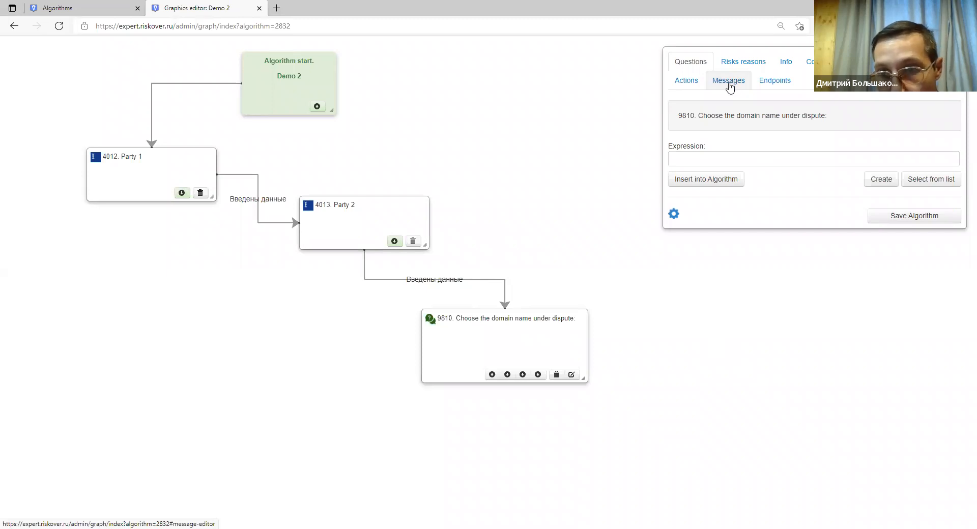
# Create a Text message headed 'This domain name is not exist'.
pyautogui.click(730, 86)
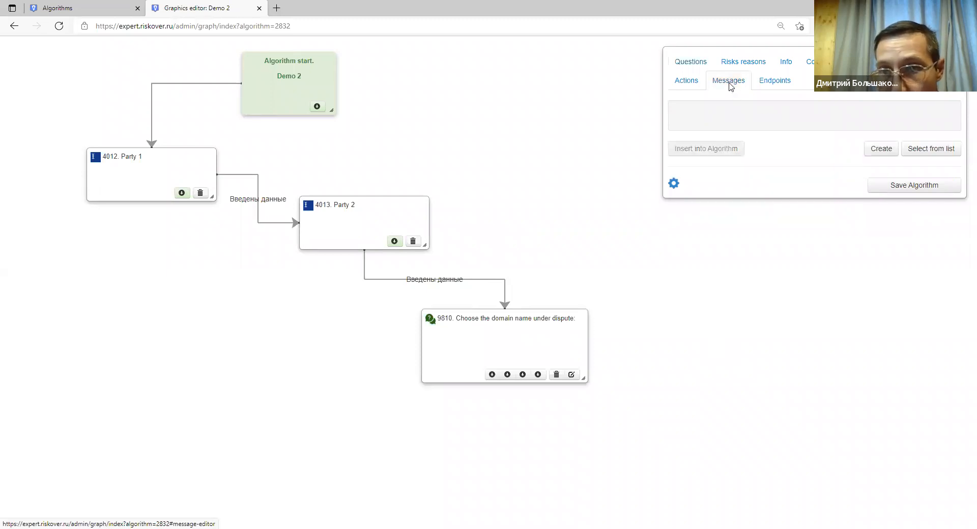
pyautogui.click(879, 154)
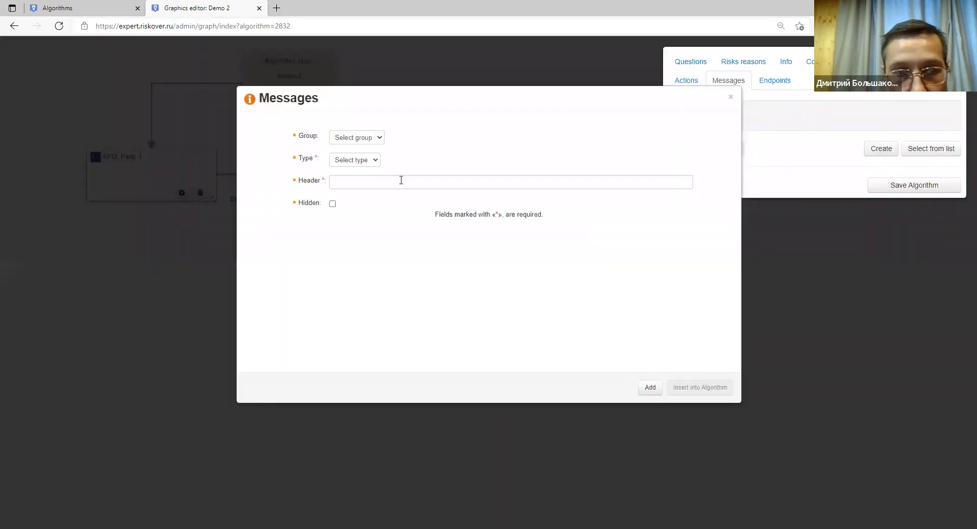
pyautogui.click(371, 163)
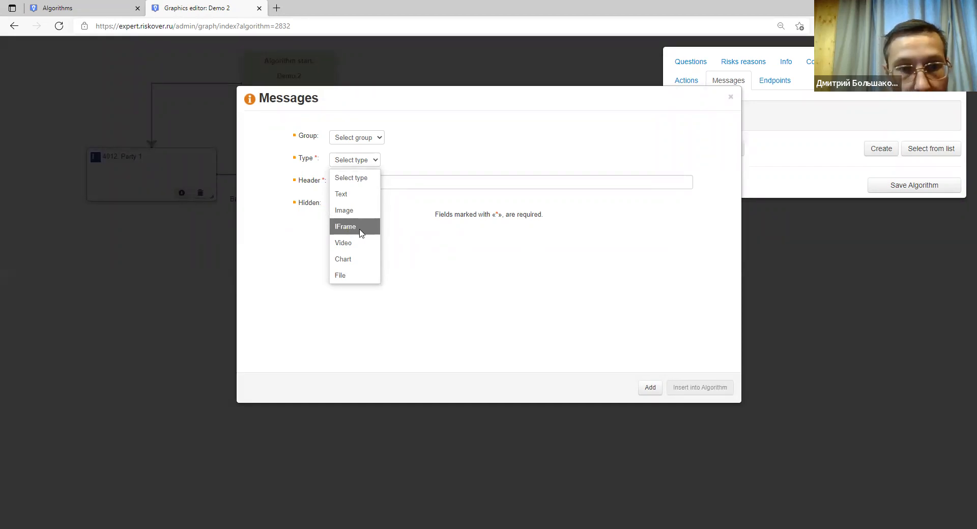
pyautogui.click(356, 196)
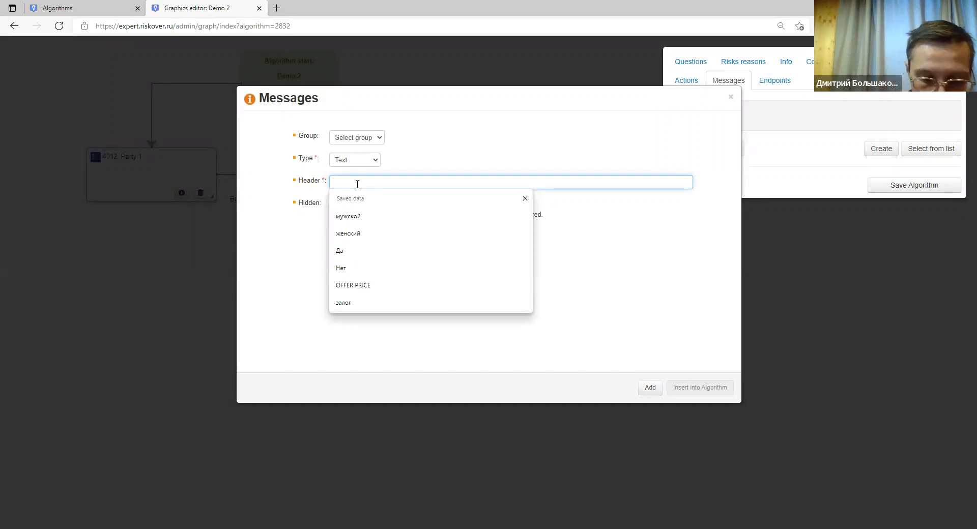
pyautogui.write('This domain name is no')
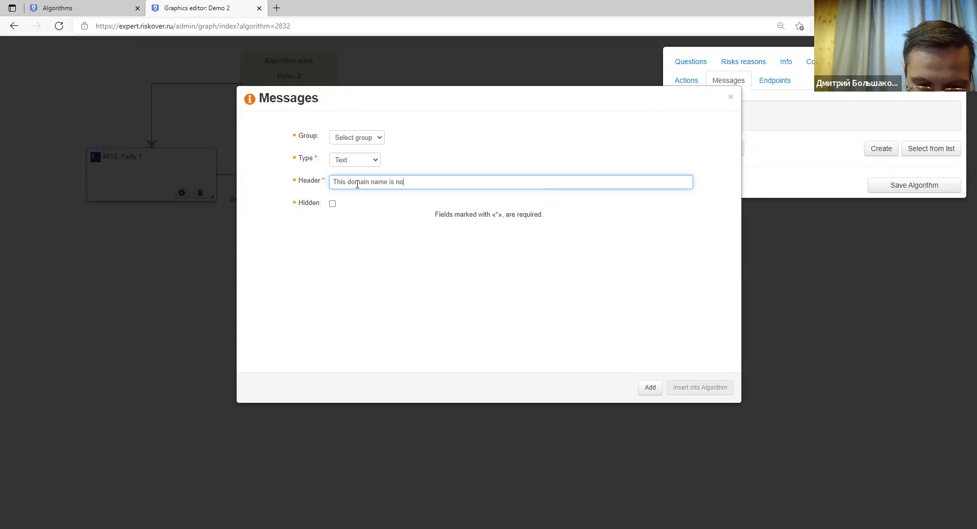
pyautogui.write('t exist')
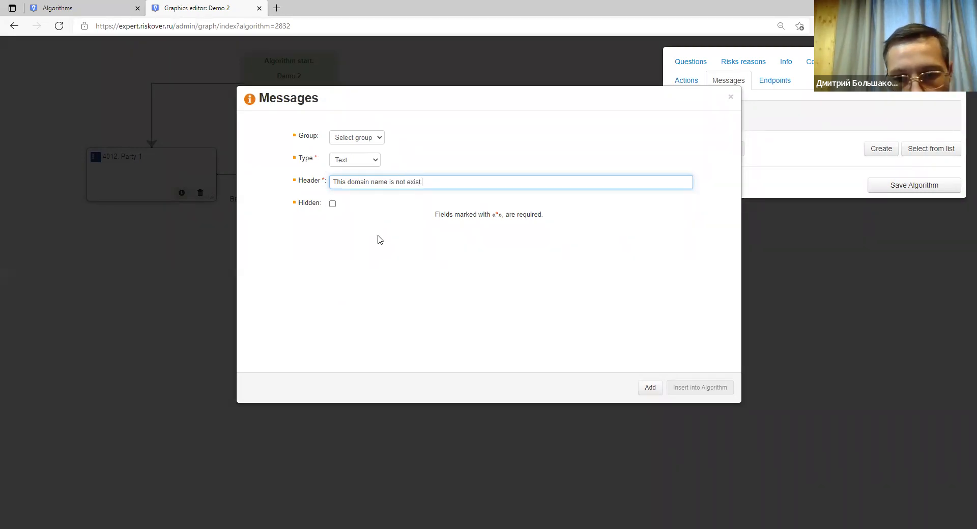
pyautogui.click(647, 388)
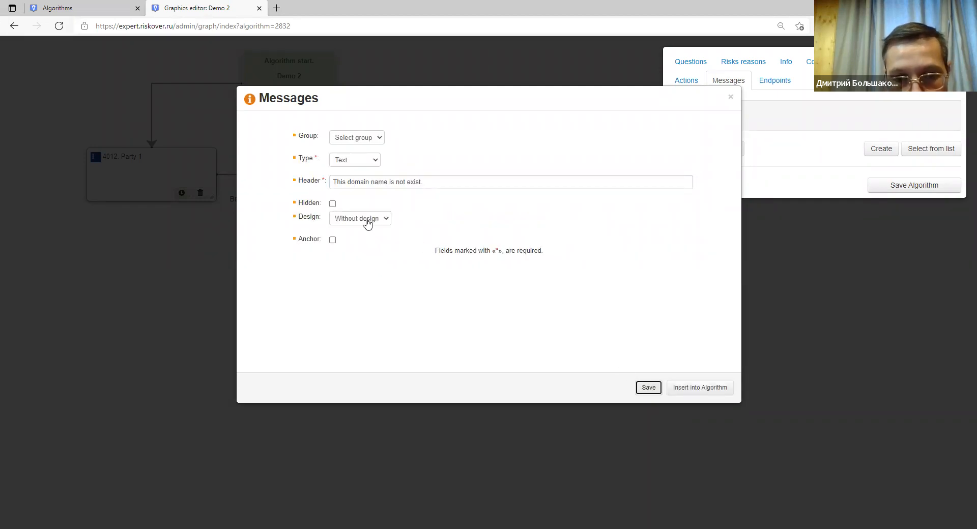
# Set the message design to Danger and save it.
pyautogui.click(367, 224)
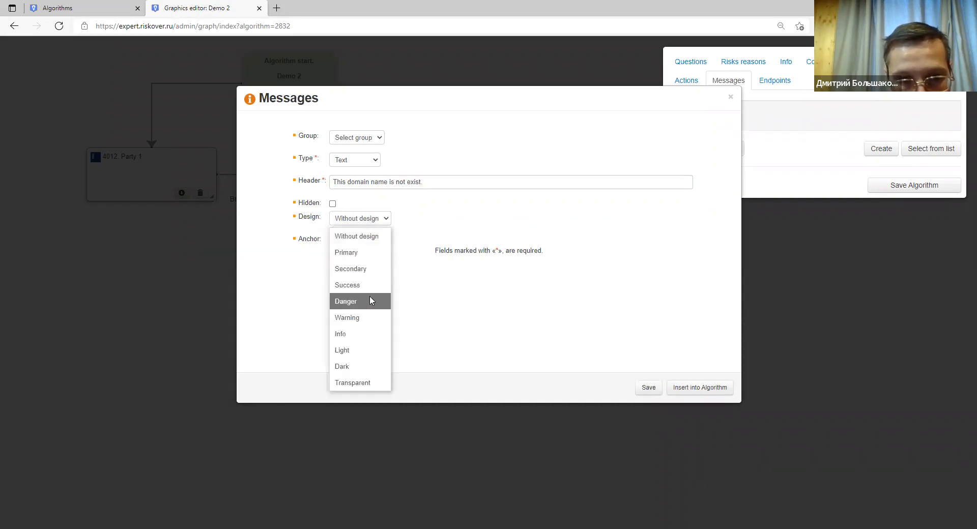
pyautogui.click(362, 319)
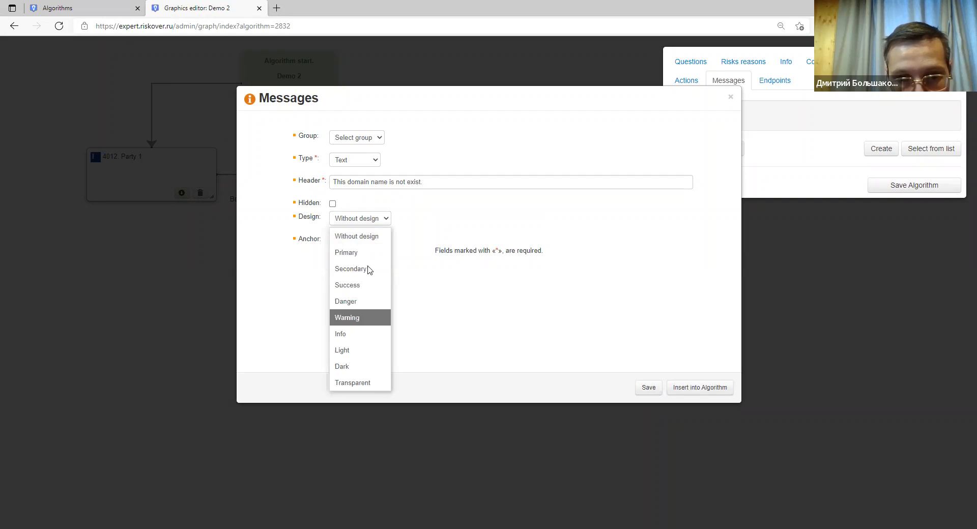
pyautogui.click(373, 225)
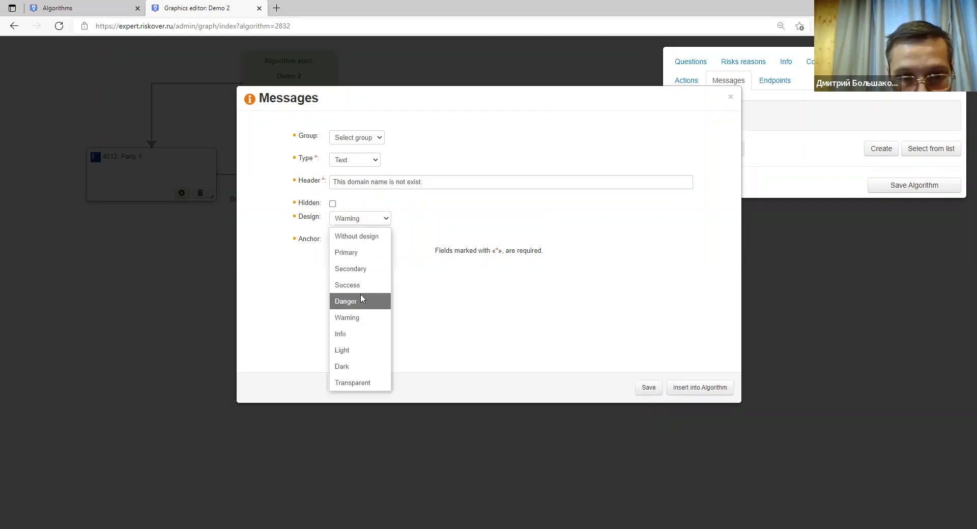
pyautogui.click(360, 296)
pyautogui.click(648, 389)
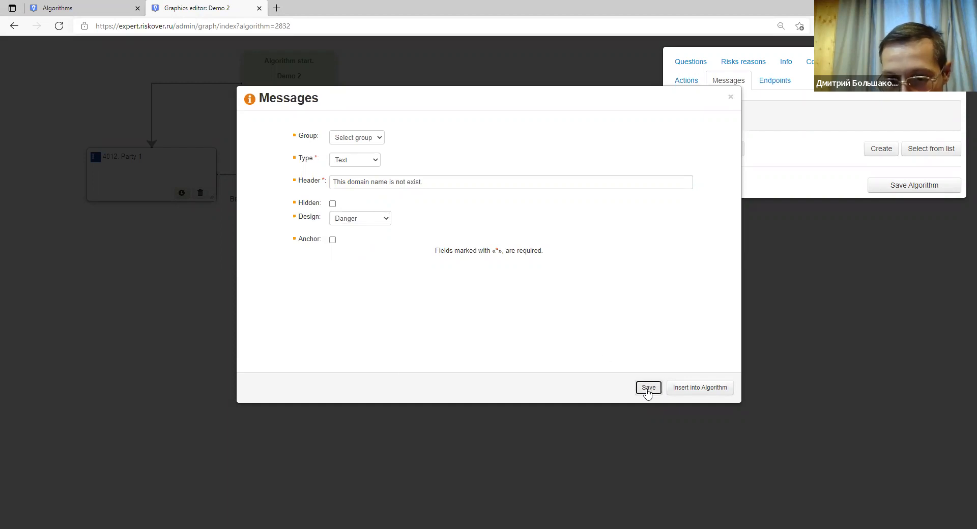
# Insert message 8321 into the algorithm and place it beside question 9810.
pyautogui.click(700, 389)
pyautogui.moveTo(87, 83); pyautogui.dragTo(746, 374)
pyautogui.moveTo(586, 344); pyautogui.dragTo(573, 329)
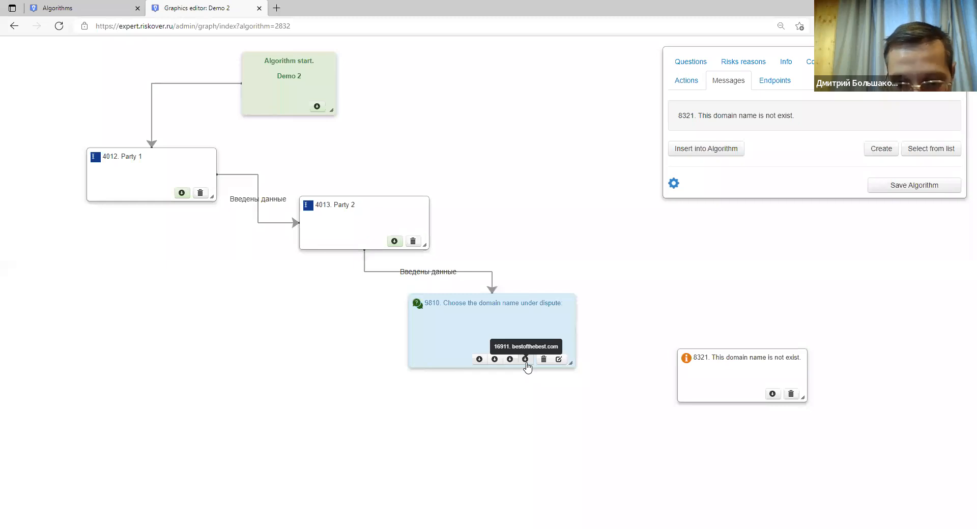
pyautogui.hotkey('ctrl', '+')
pyautogui.hotkey('ctrl', '+')
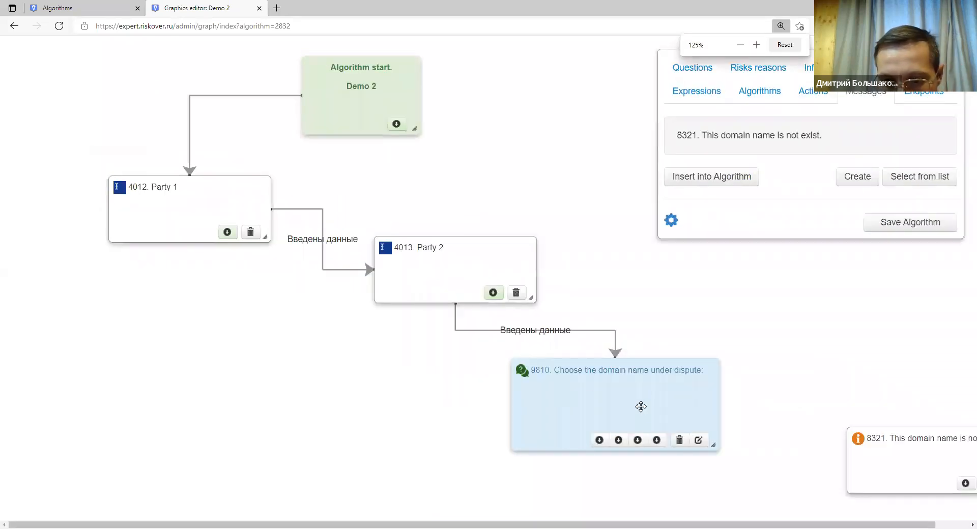
pyautogui.moveTo(607, 404); pyautogui.dragTo(568, 399)
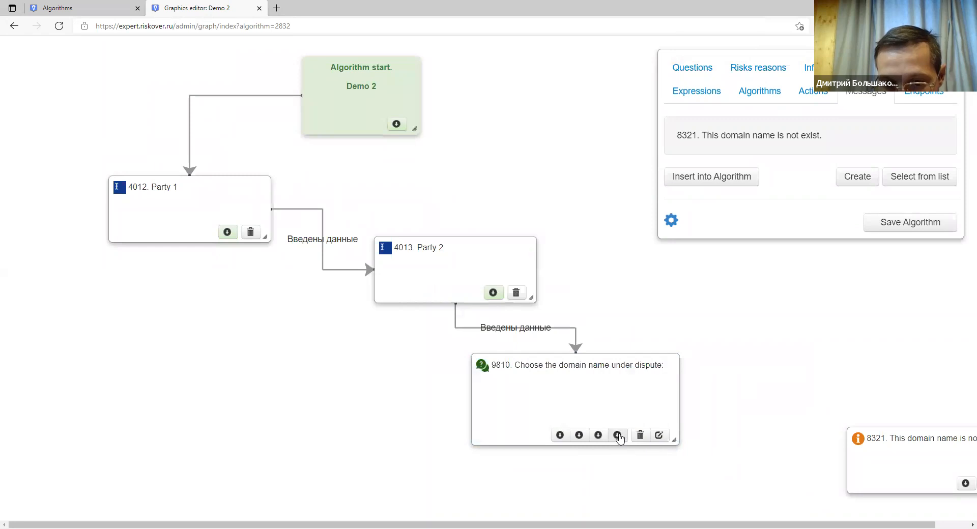
# Link 9810's bestofthebest.com answer to message 8321 and tidy the block positions.
pyautogui.moveTo(618, 436); pyautogui.dragTo(883, 436)
pyautogui.hotkey('ctrl', '-')
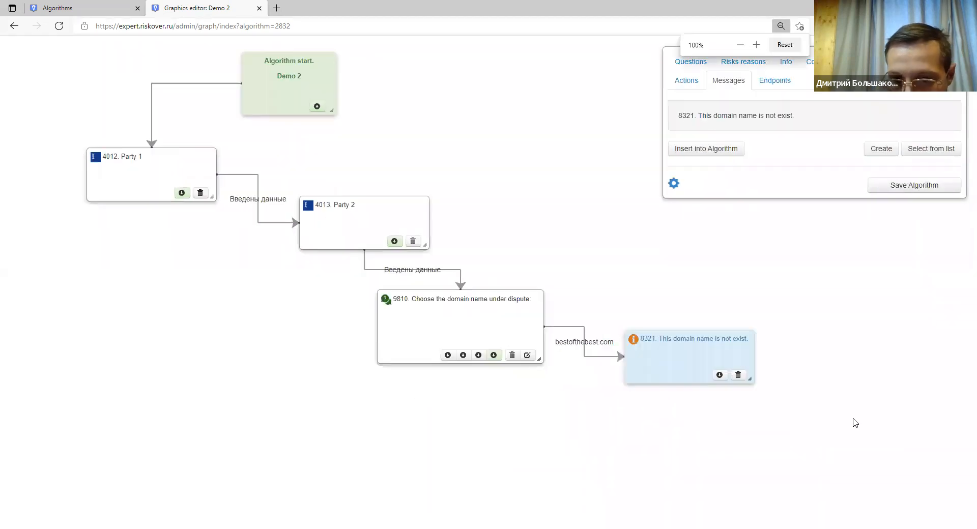
pyautogui.moveTo(596, 336); pyautogui.dragTo(744, 382)
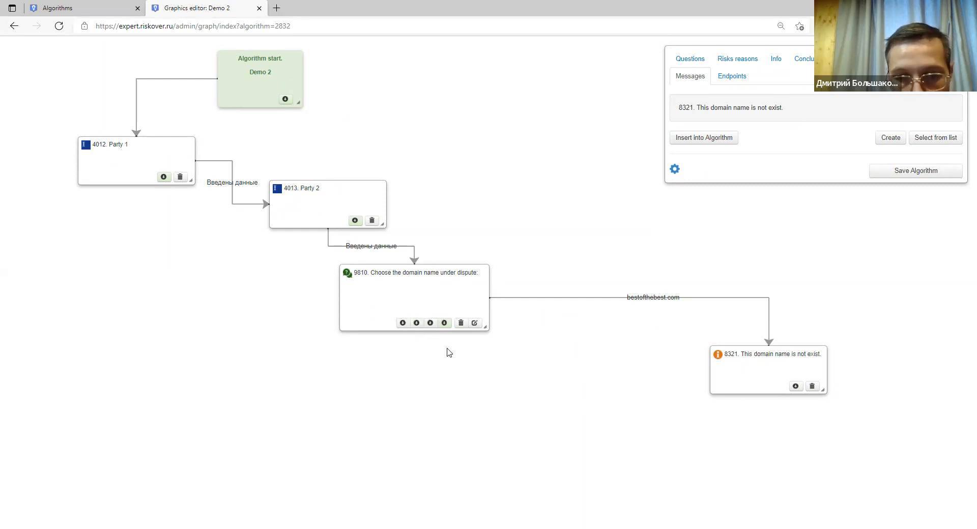
pyautogui.moveTo(756, 356); pyautogui.dragTo(760, 385)
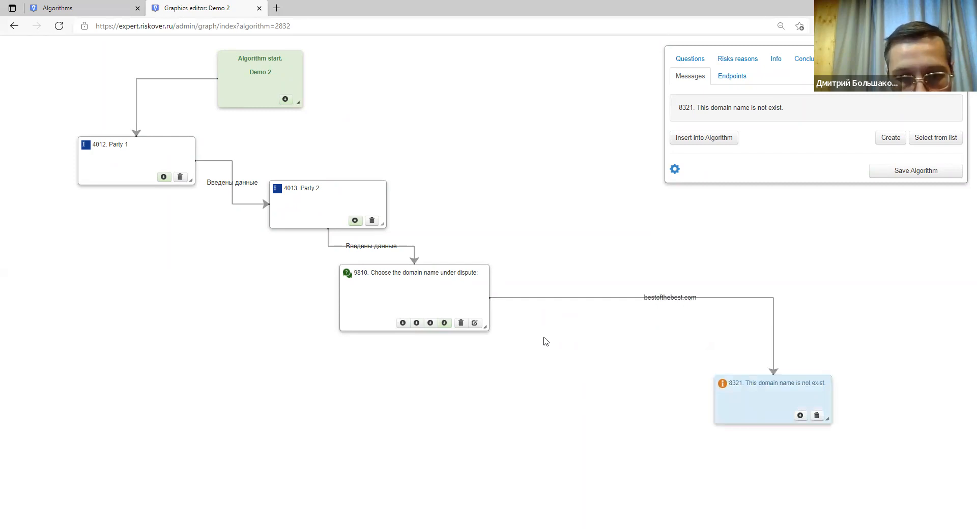
pyautogui.click(307, 195)
pyautogui.click(159, 169)
pyautogui.click(312, 192)
pyautogui.click(381, 280)
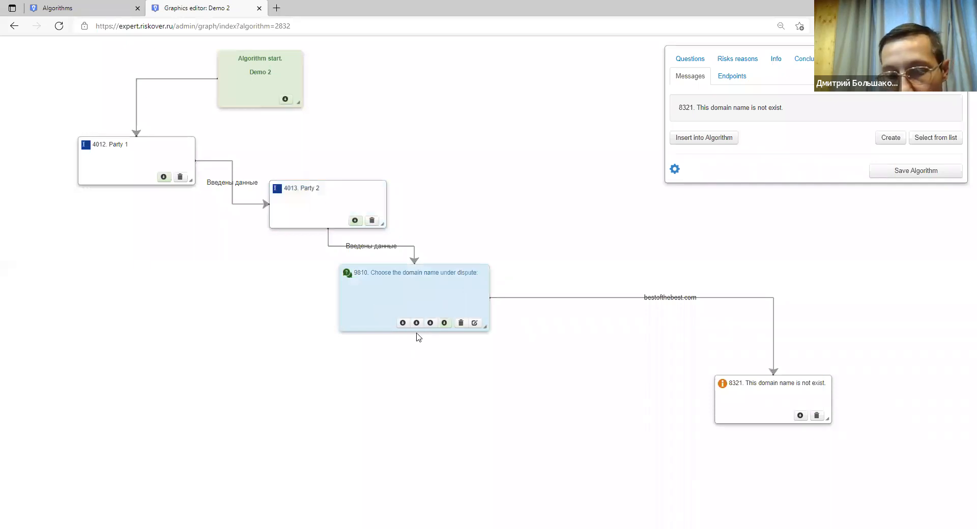
pyautogui.moveTo(733, 391); pyautogui.dragTo(678, 400)
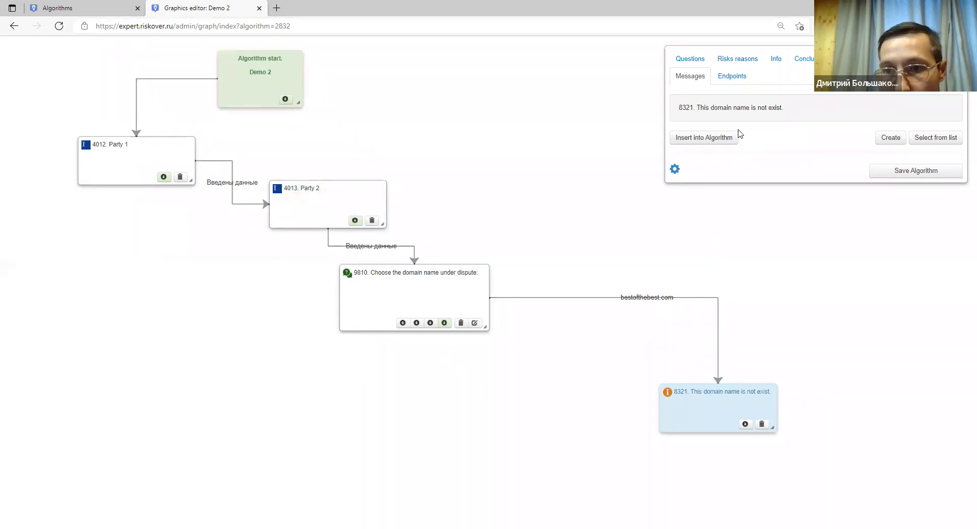
pyautogui.click(782, 63)
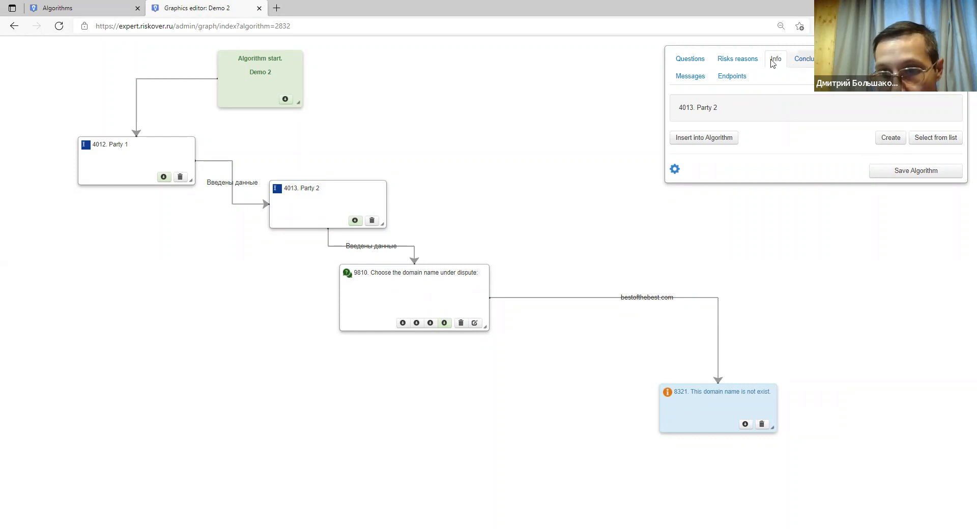
# Add a Monetary amount info 'Enter the sum of losses of Party 1', placeholder 'Example: 10000'.
pyautogui.click(895, 145)
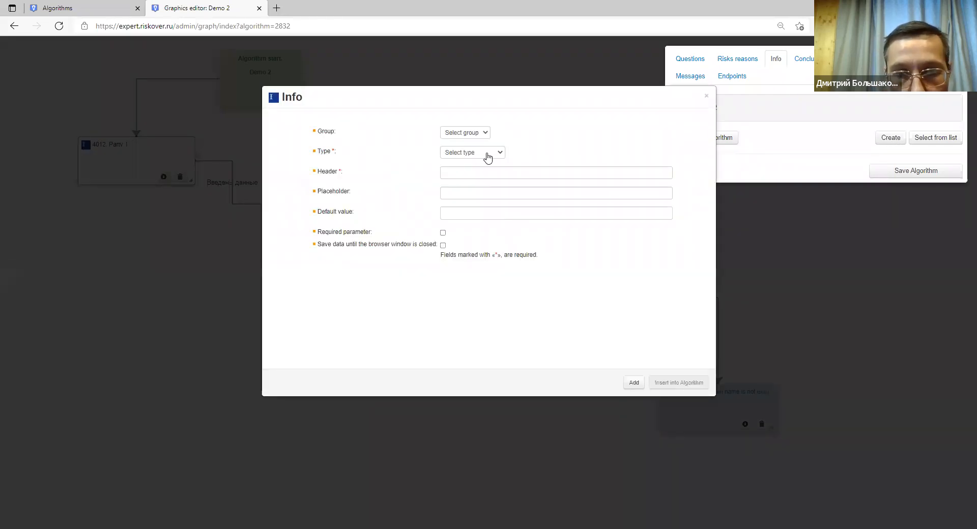
pyautogui.click(488, 158)
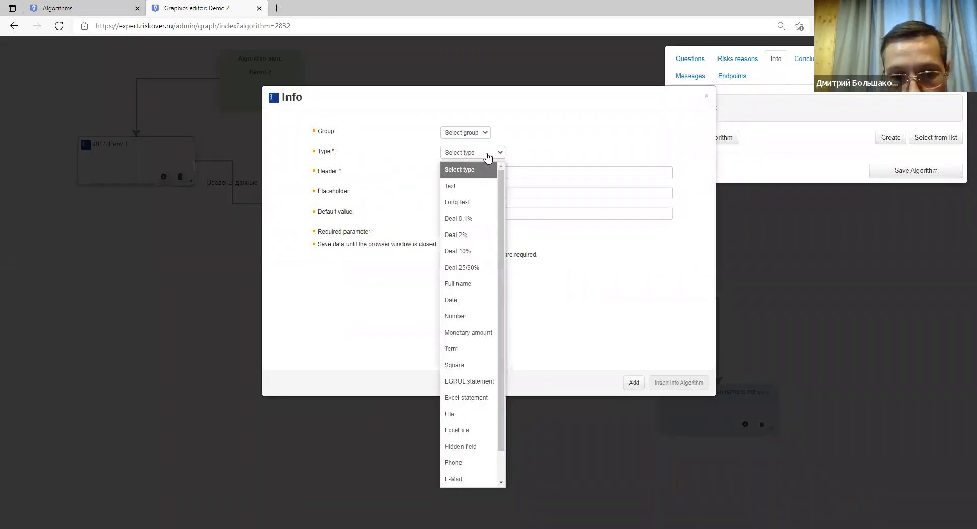
pyautogui.click(488, 333)
pyautogui.click(466, 173)
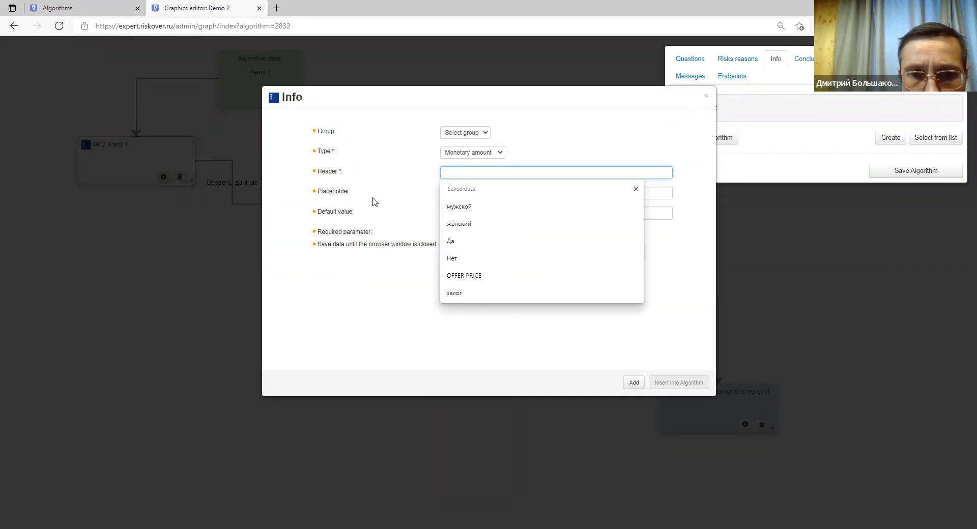
pyautogui.write('ENter')
pyautogui.press('BackSpace')
pyautogui.write('nter the sum ')
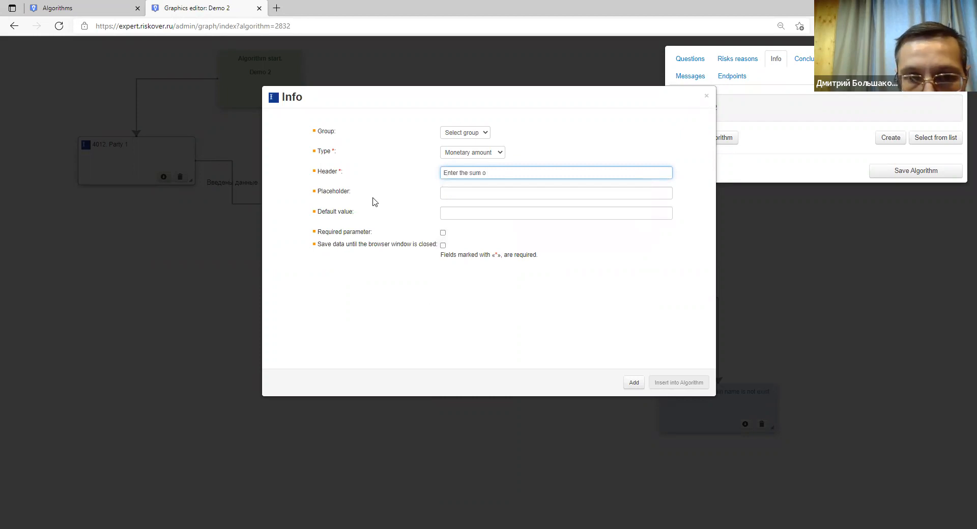
pyautogui.write('of losses o')
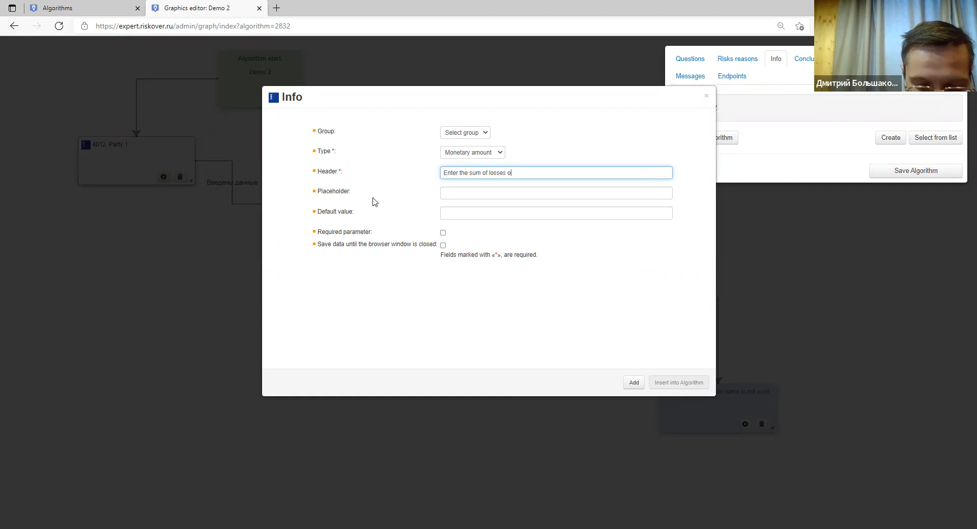
pyautogui.write('f Party 1')
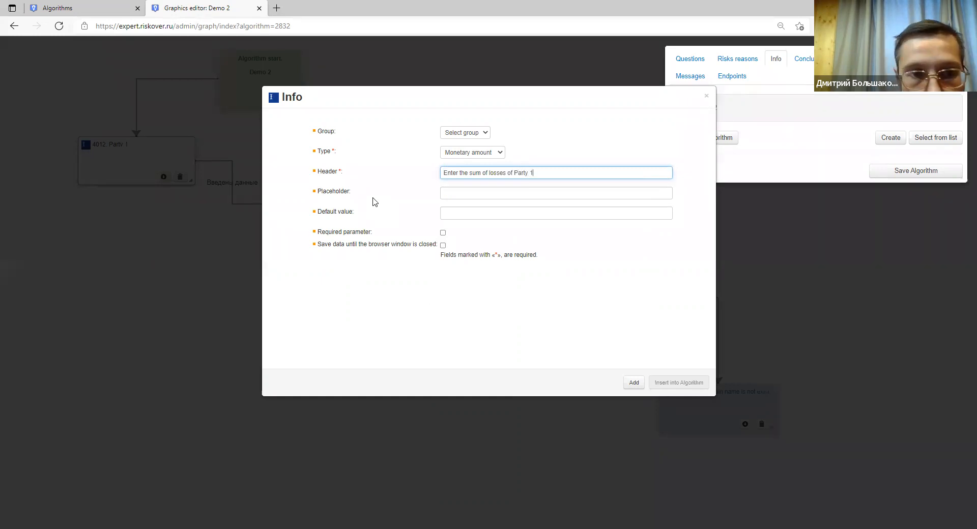
pyautogui.click(453, 194)
pyautogui.write('Example')
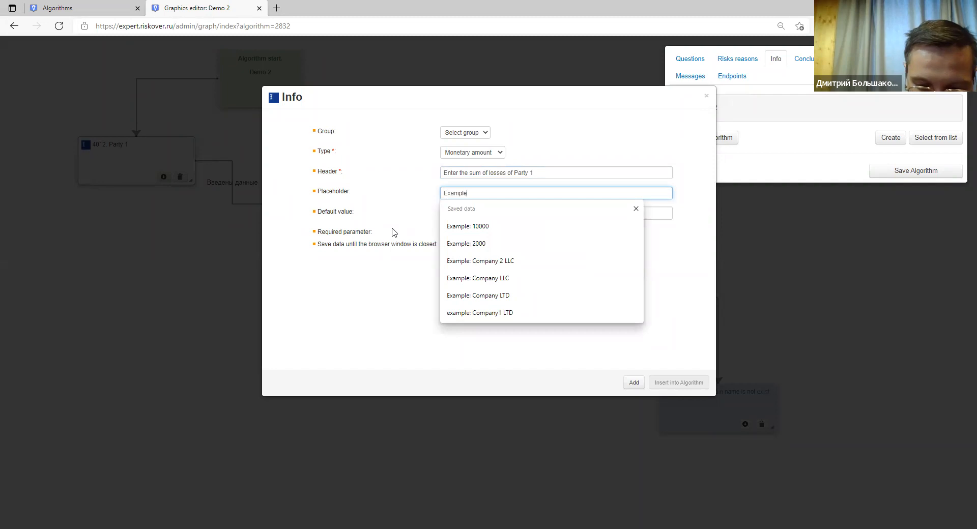
pyautogui.write(': 10000')
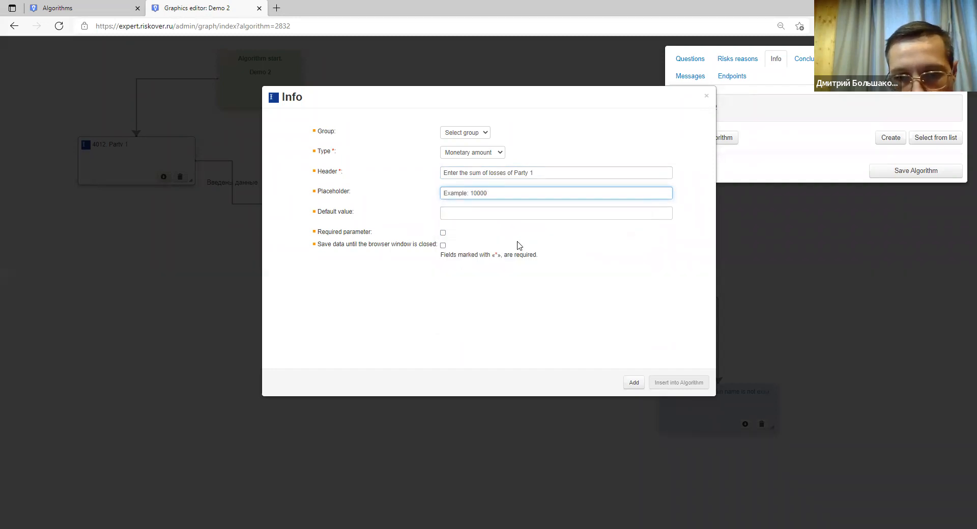
pyautogui.click(631, 383)
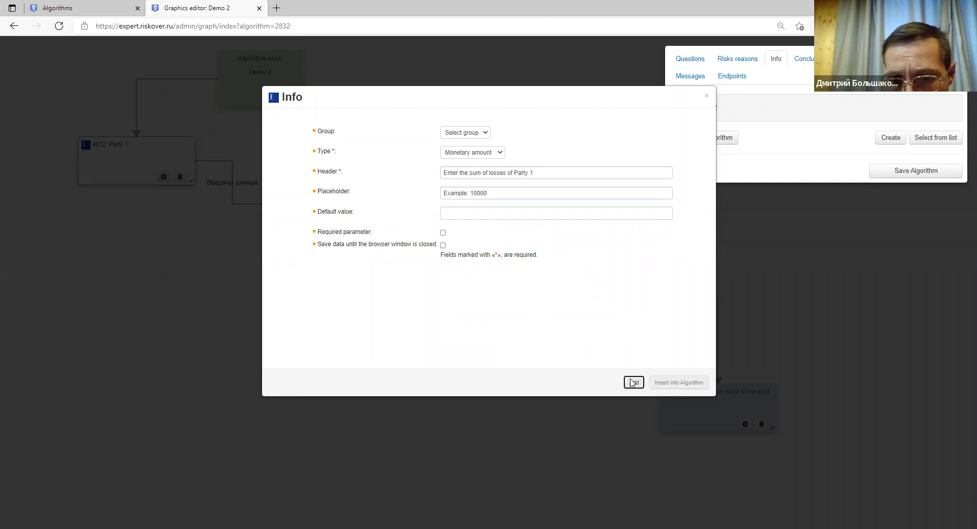
# Insert info node 4014 and link the company.com, company.one and best.one answers to it.
pyautogui.click(661, 383)
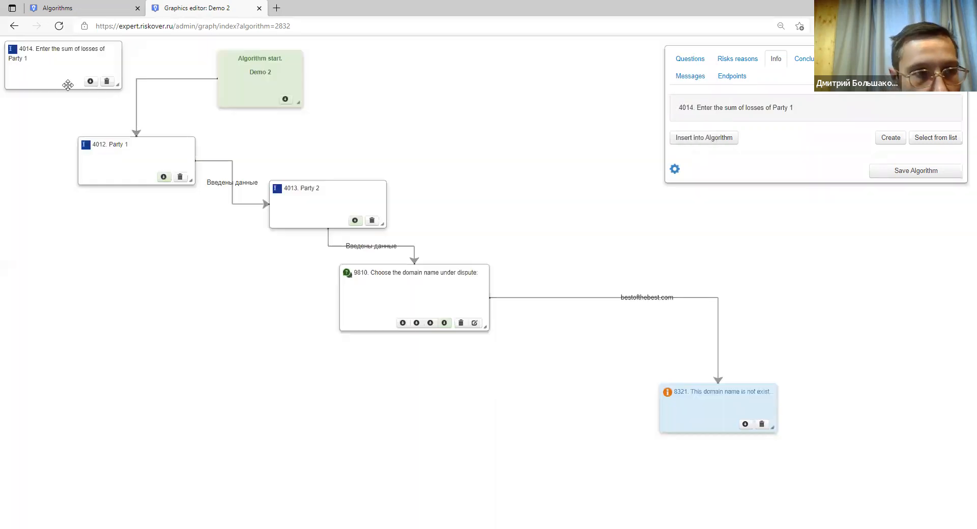
pyautogui.moveTo(53, 74); pyautogui.dragTo(324, 396)
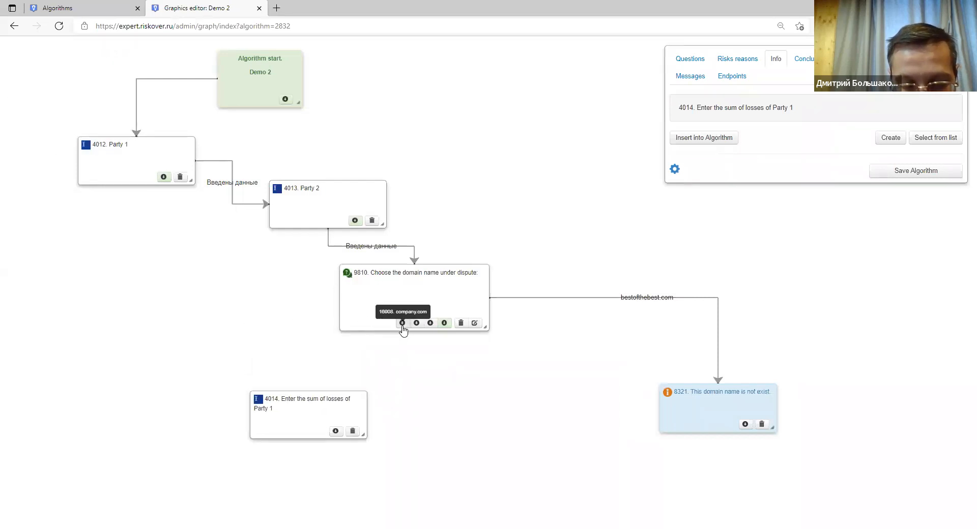
pyautogui.moveTo(403, 324); pyautogui.dragTo(356, 399)
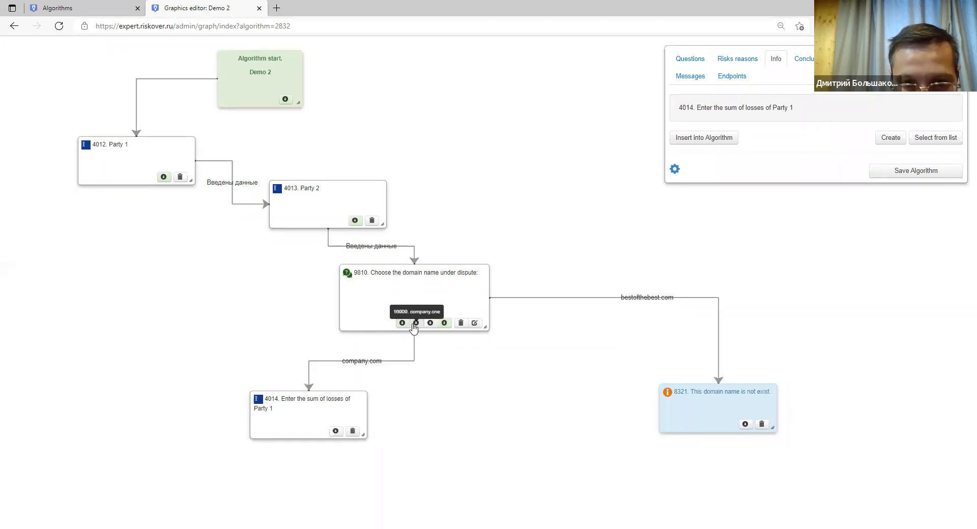
pyautogui.moveTo(416, 324); pyautogui.dragTo(342, 402)
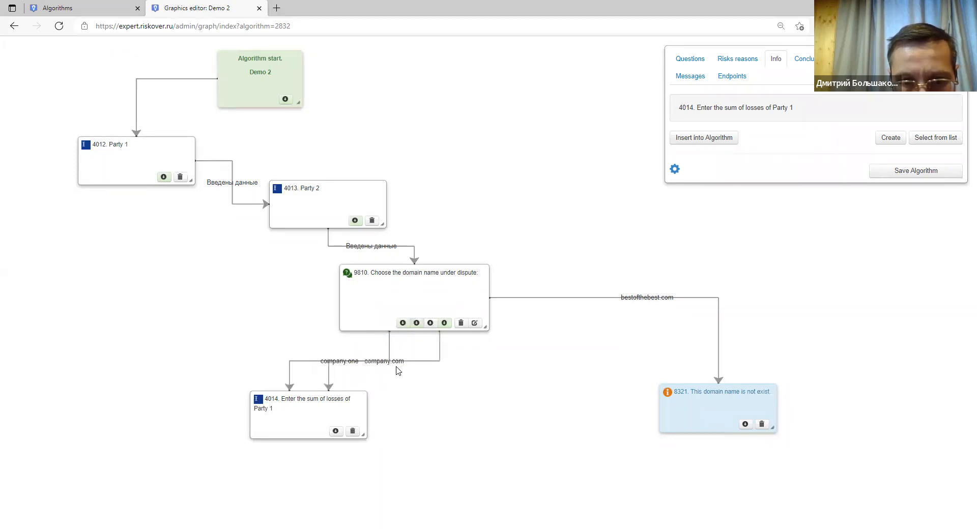
pyautogui.moveTo(426, 330); pyautogui.dragTo(326, 408)
# Shift node 4014 left and save the algorithm.
pyautogui.moveTo(199, 427); pyautogui.dragTo(159, 434)
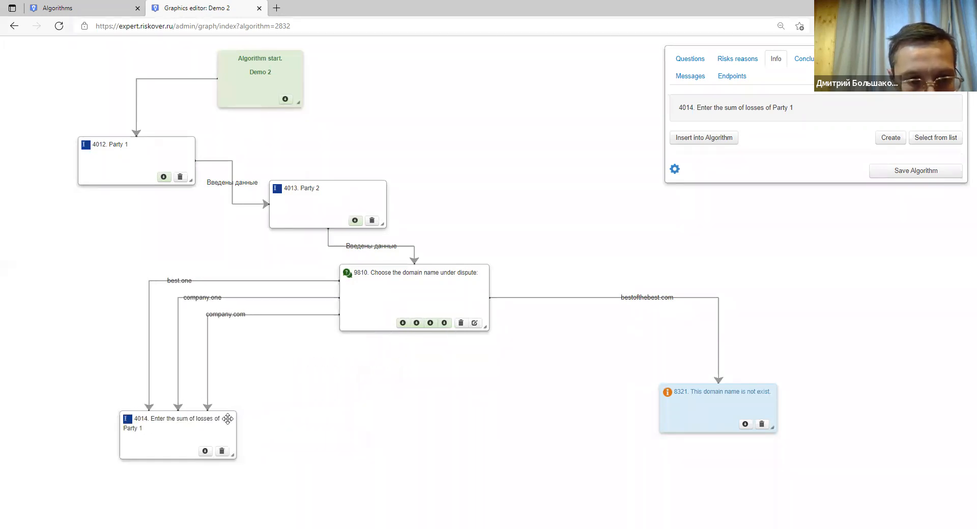
pyautogui.click(200, 424)
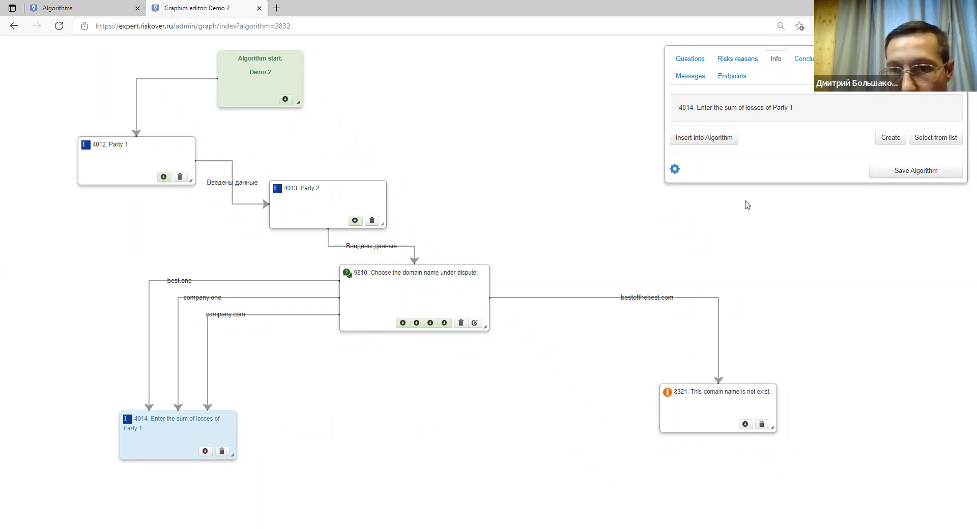
pyautogui.click(921, 173)
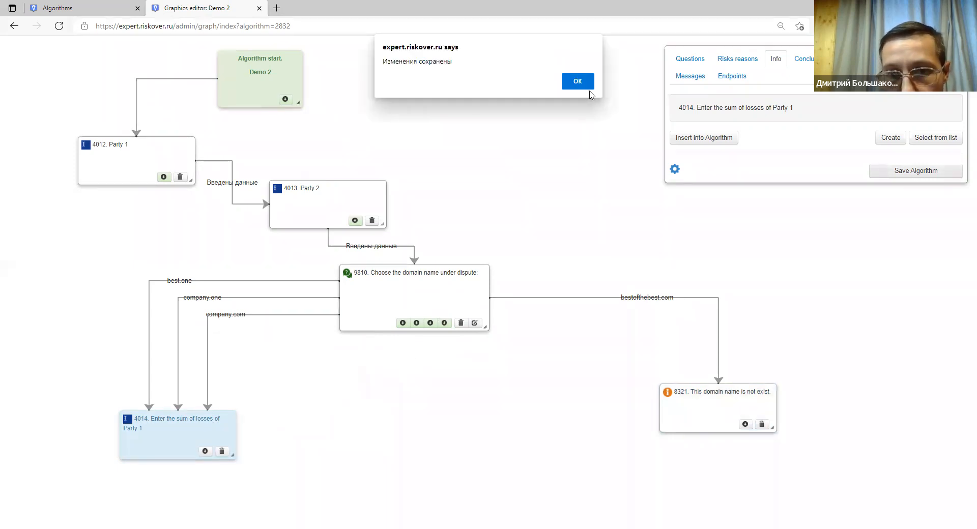
pyautogui.press('Return')
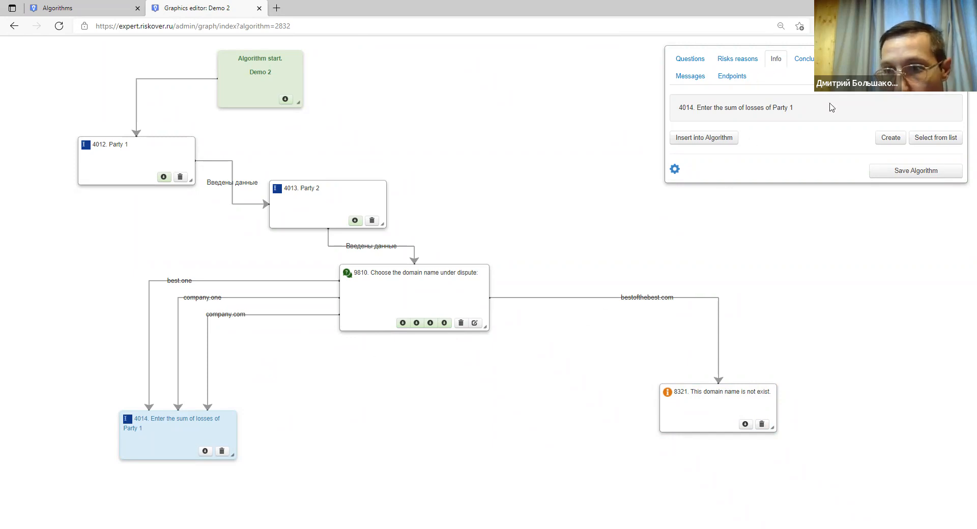
# Create Monetary amount info 'Lossses of Party 2' and insert it as node 4015.
pyautogui.click(889, 139)
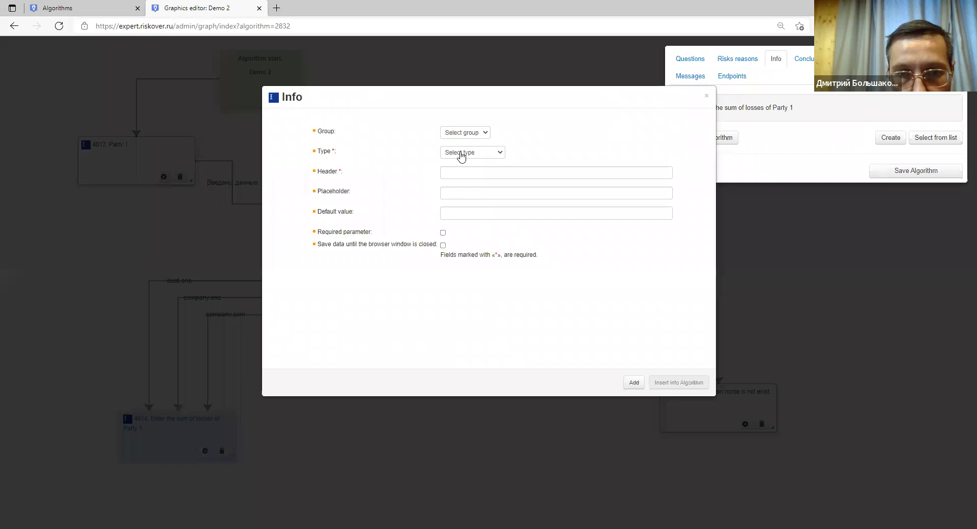
pyautogui.click(462, 154)
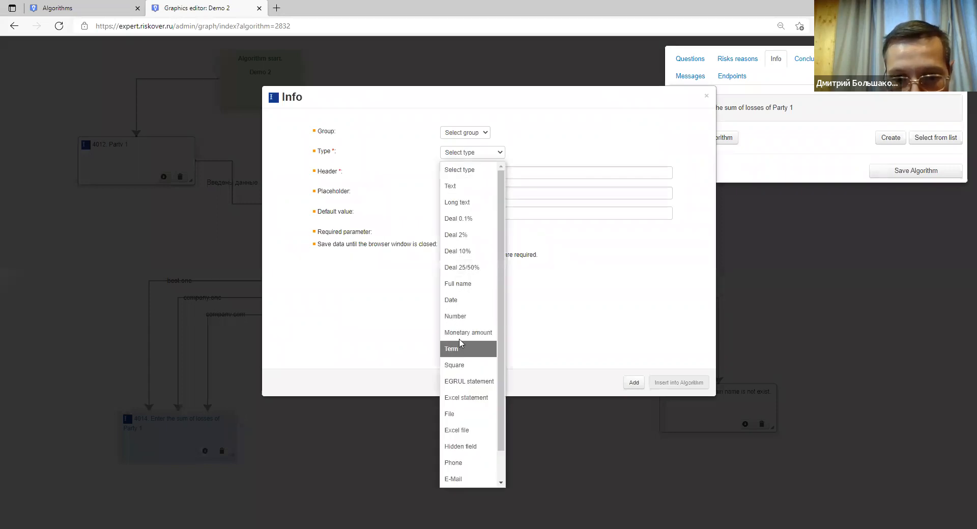
pyautogui.click(460, 334)
pyautogui.click(458, 173)
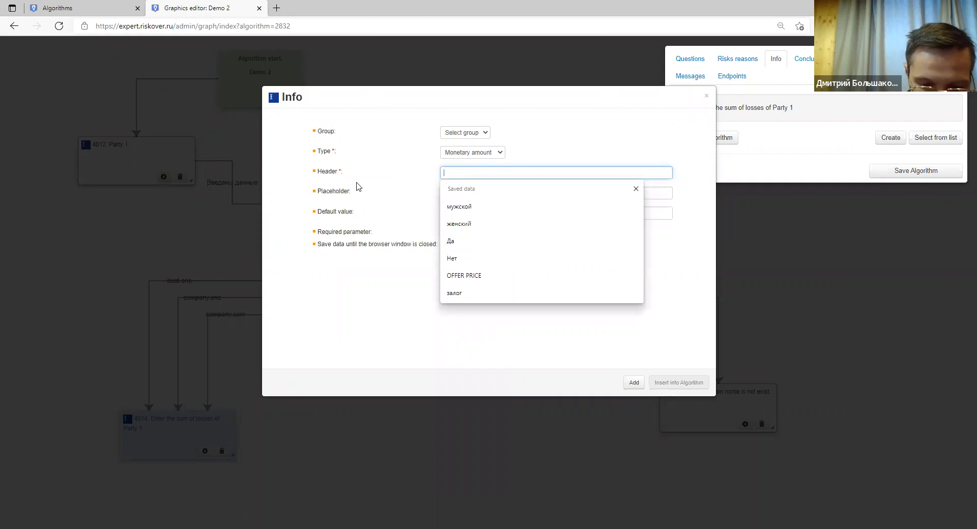
pyautogui.write('Lossses ')
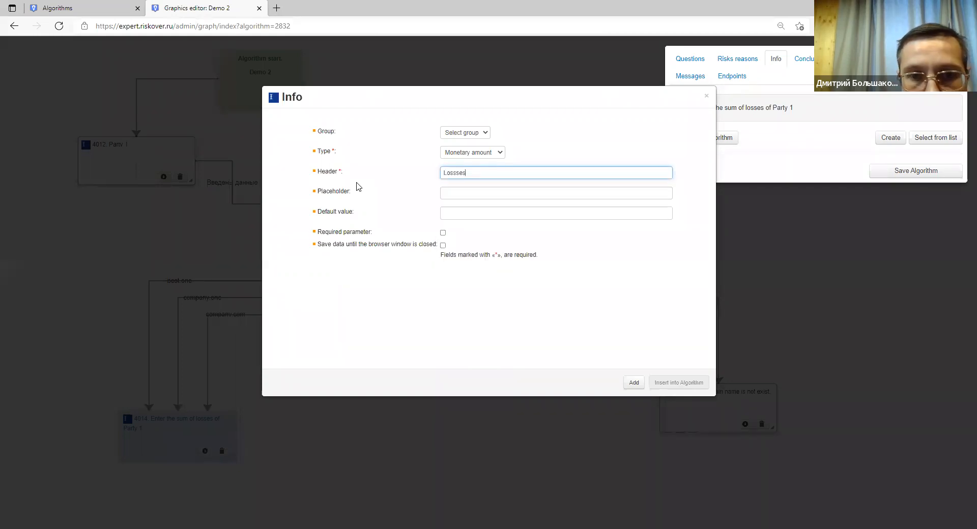
pyautogui.write('of Party 2')
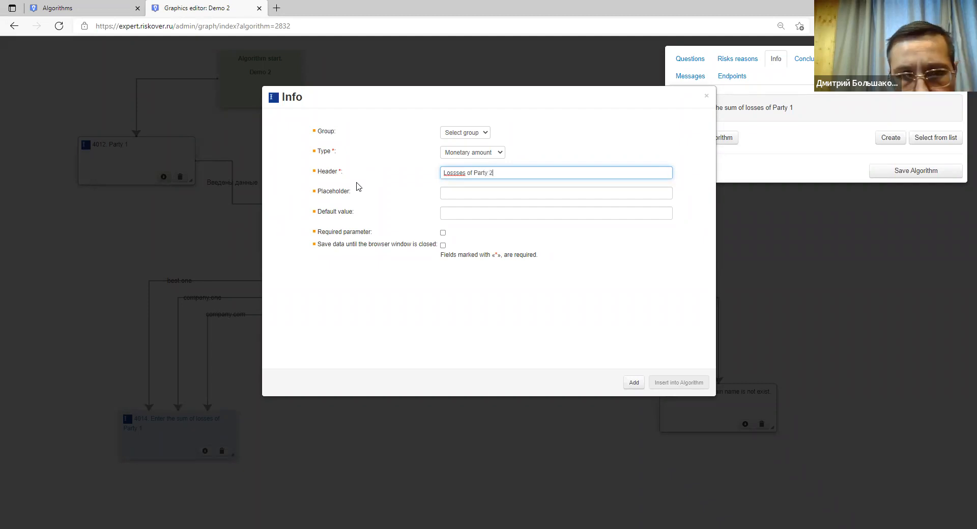
pyautogui.click(443, 193)
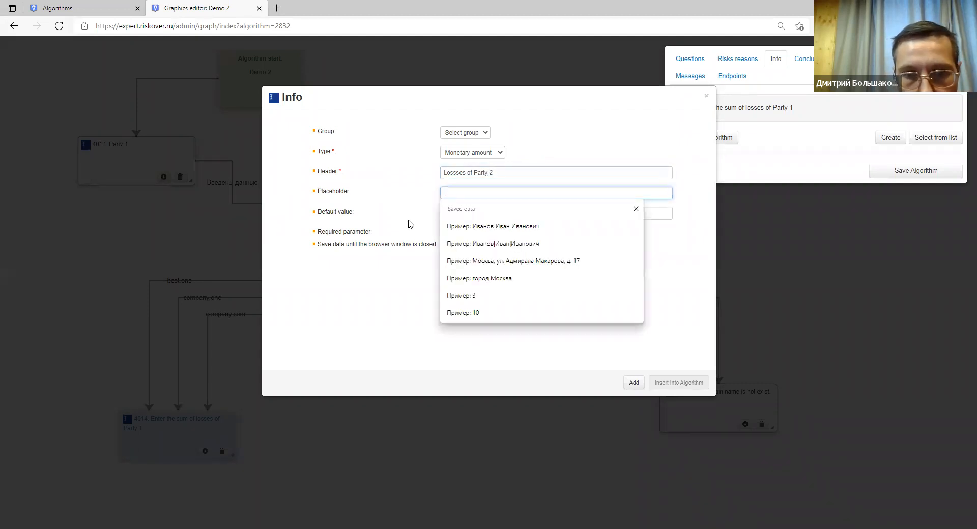
pyautogui.click(414, 169)
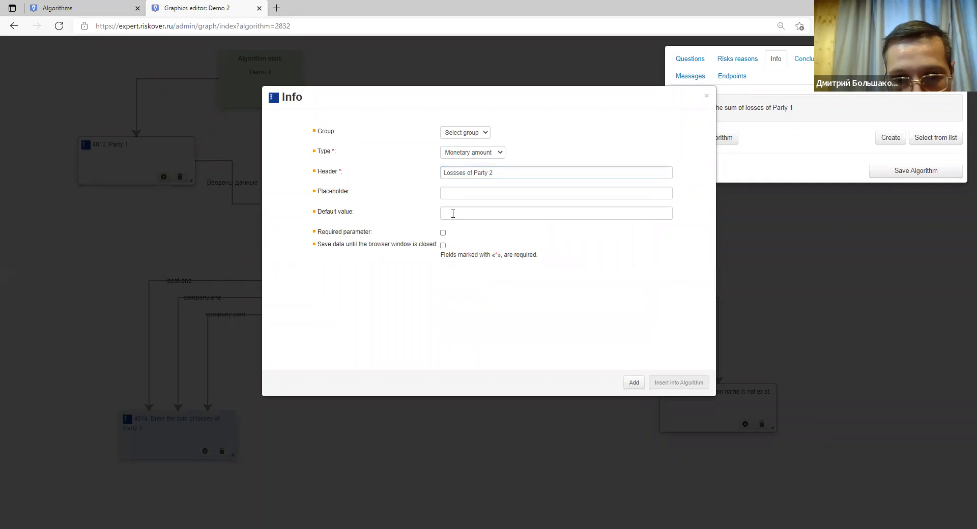
pyautogui.click(635, 383)
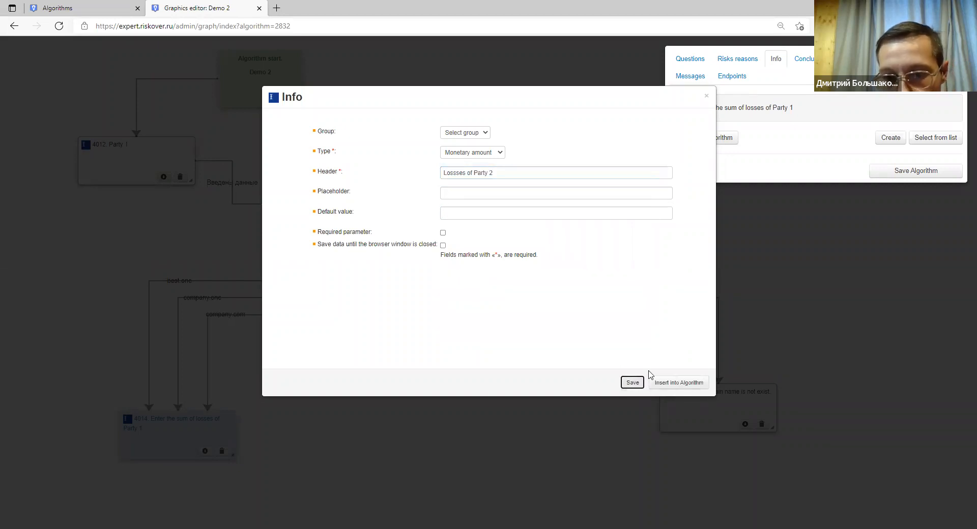
pyautogui.click(672, 384)
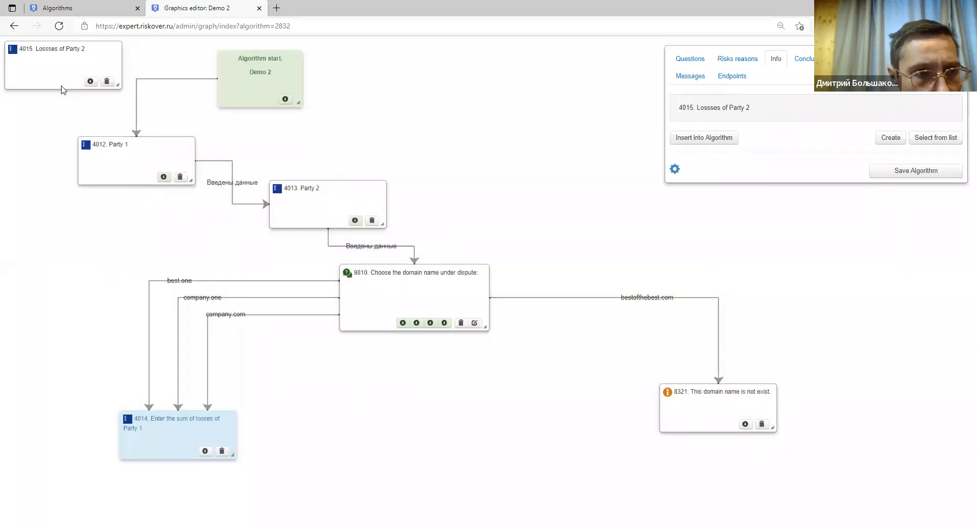
# Place node 4015 below 4014, link 4014 to it, and open the expression editor.
pyautogui.moveTo(60, 88); pyautogui.dragTo(190, 480)
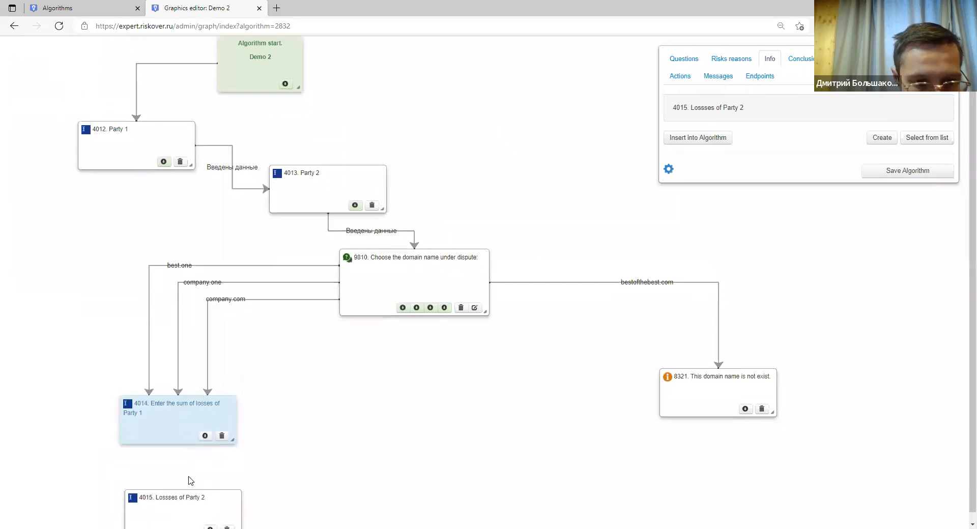
pyautogui.moveTo(205, 436); pyautogui.dragTo(199, 504)
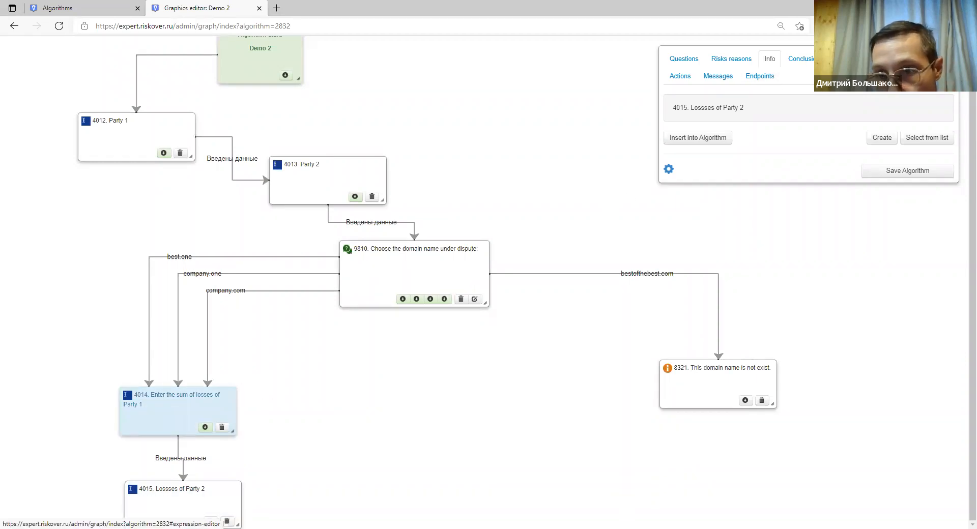
pyautogui.click(858, 59)
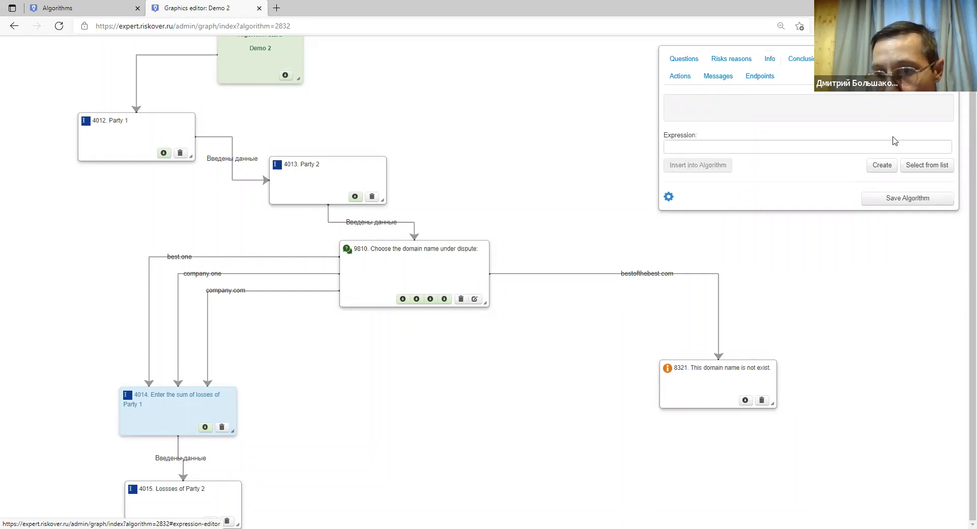
# Create a new Formula-type expression with the header 'The sum of losses' and add it.
pyautogui.click(877, 167)
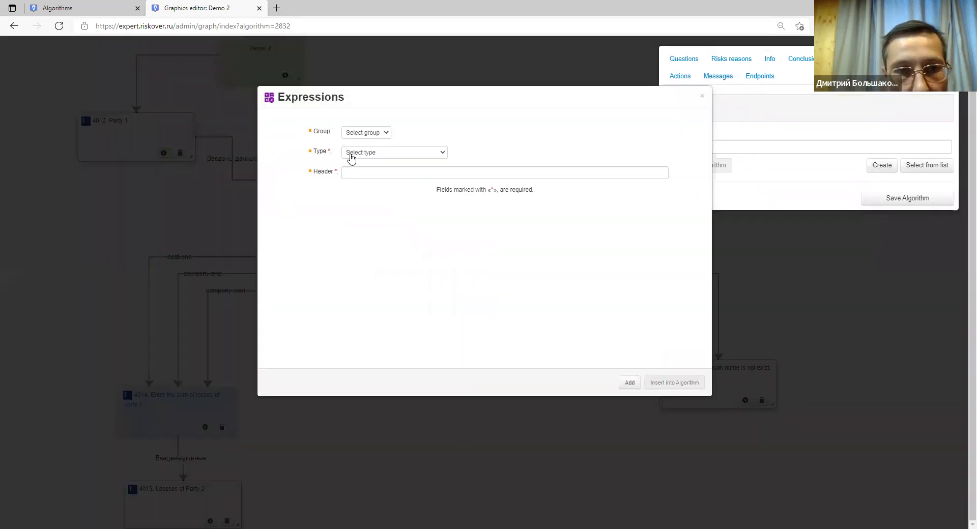
pyautogui.click(351, 154)
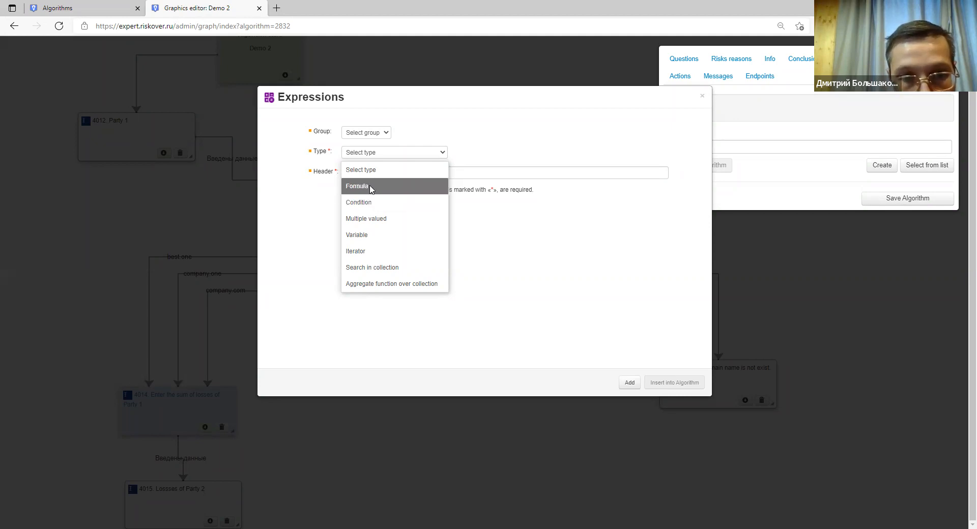
pyautogui.click(358, 185)
pyautogui.click(367, 173)
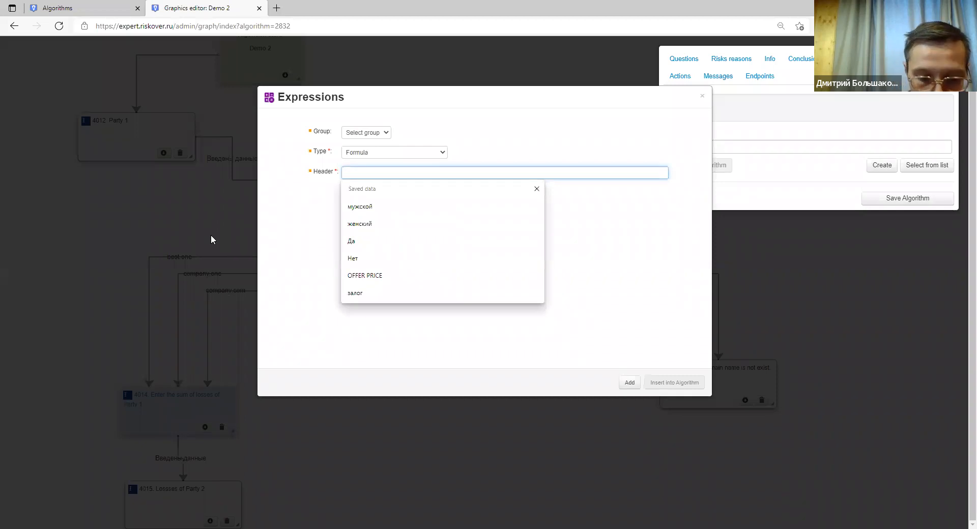
pyautogui.write('The summ')
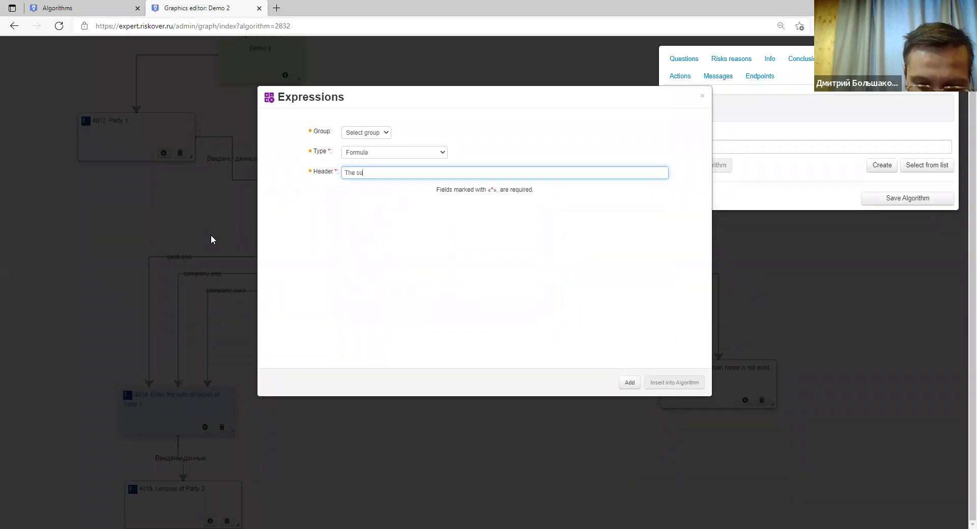
pyautogui.press('BackSpace')
pyautogui.write('of losses')
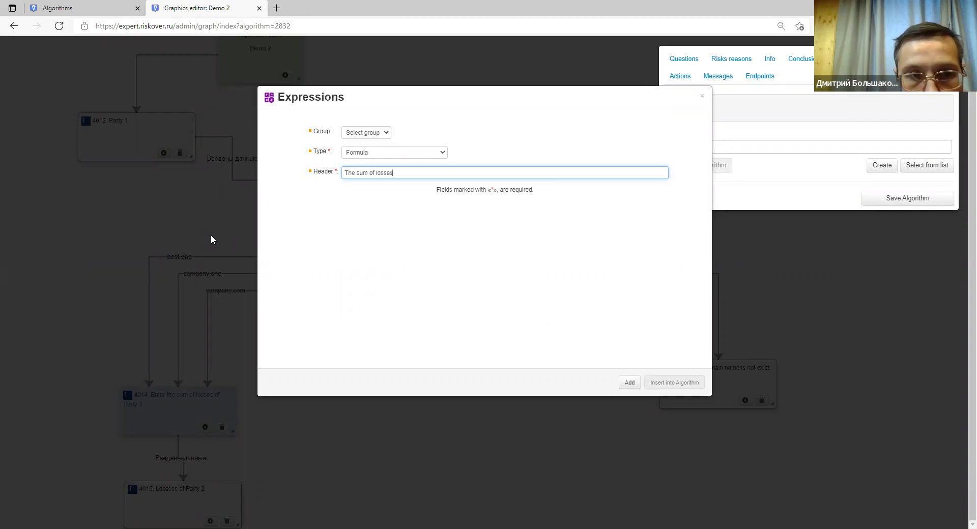
pyautogui.click(630, 383)
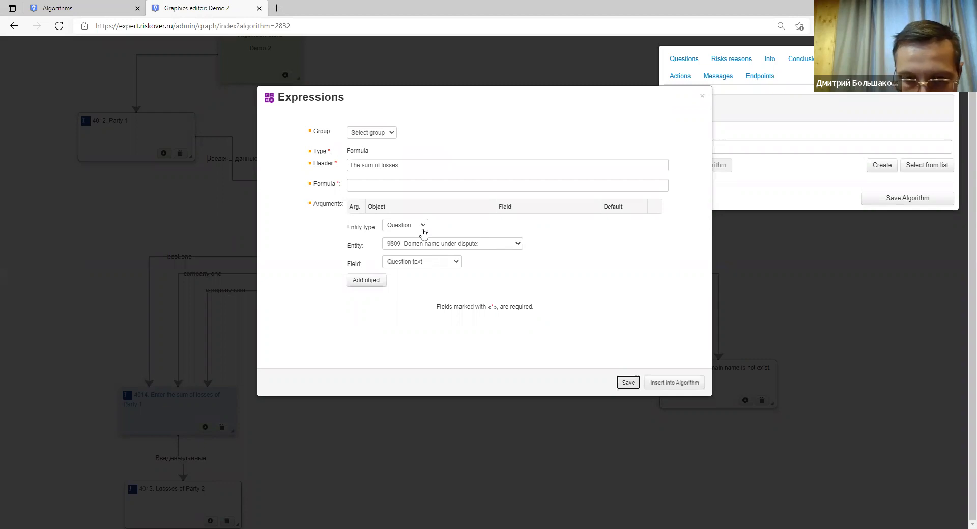
# Add Party 1's losses Amount (Info entity 4014) as argument $1.
pyautogui.hotkey('ctrl', '+')
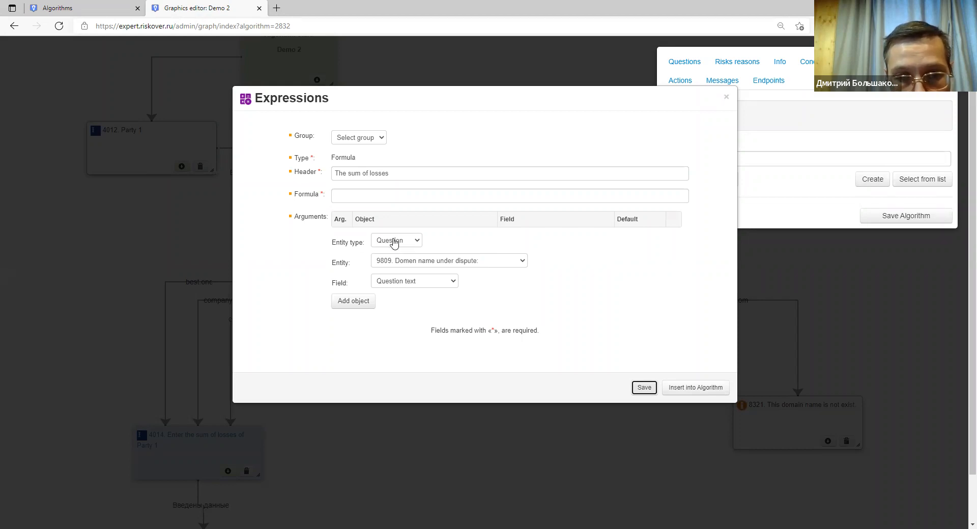
pyautogui.click(395, 249)
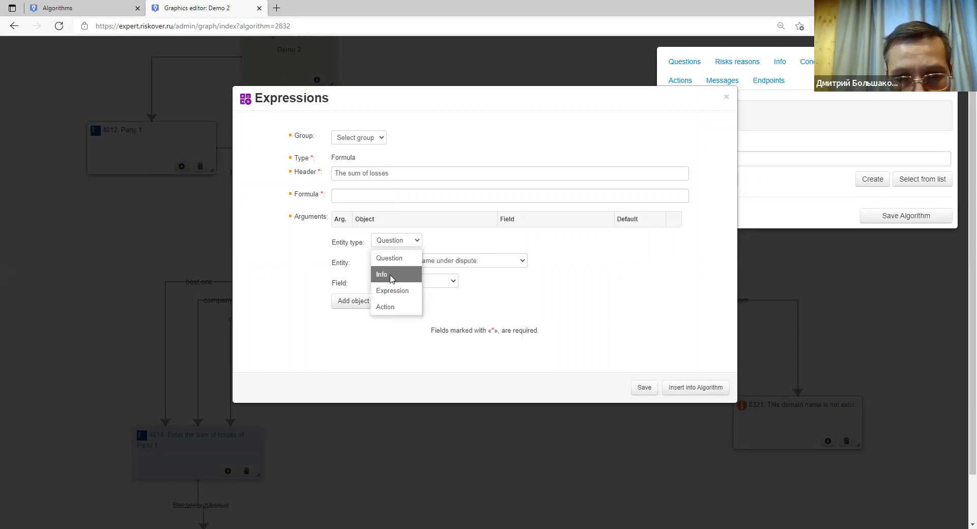
pyautogui.click(392, 276)
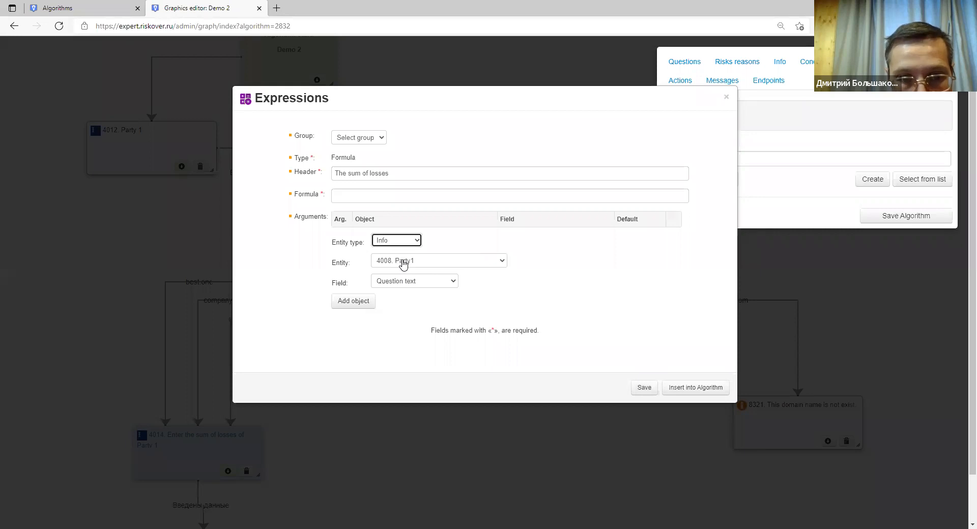
pyautogui.click(404, 264)
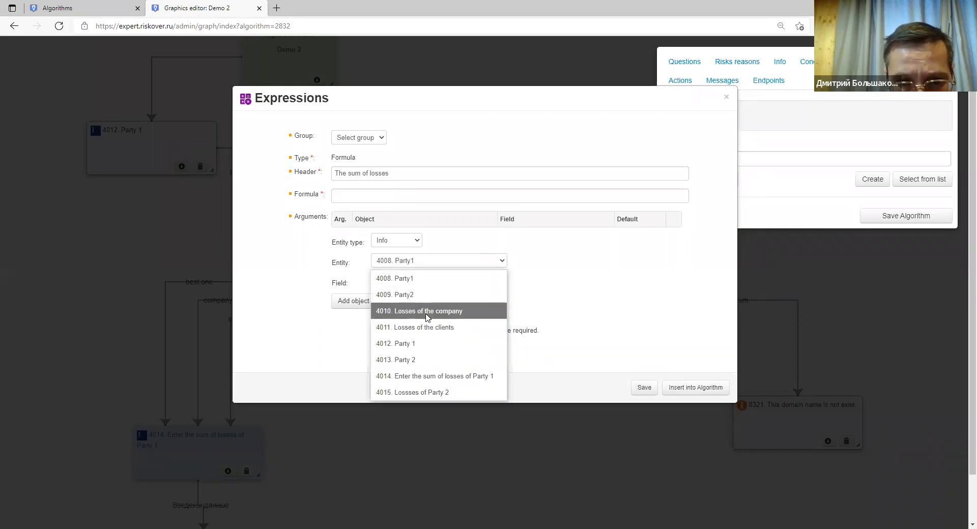
pyautogui.click(435, 377)
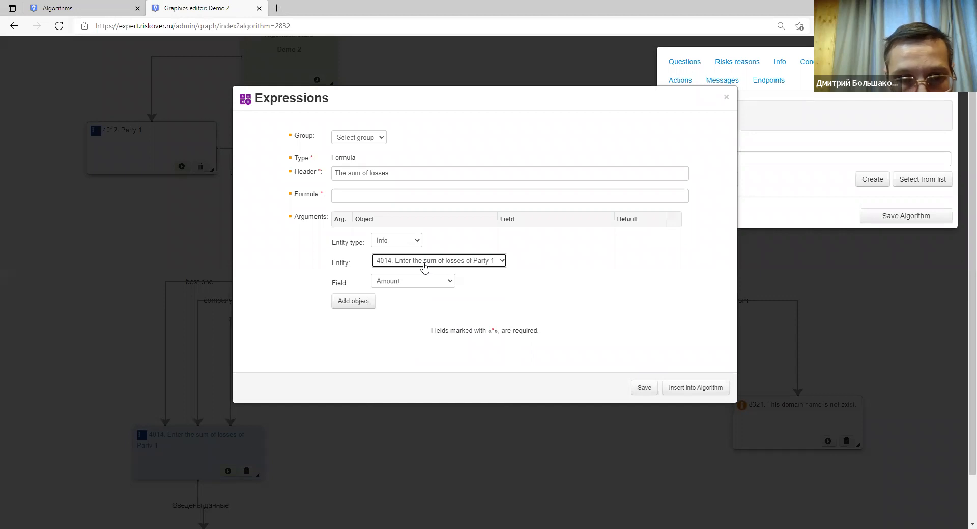
pyautogui.click(413, 285)
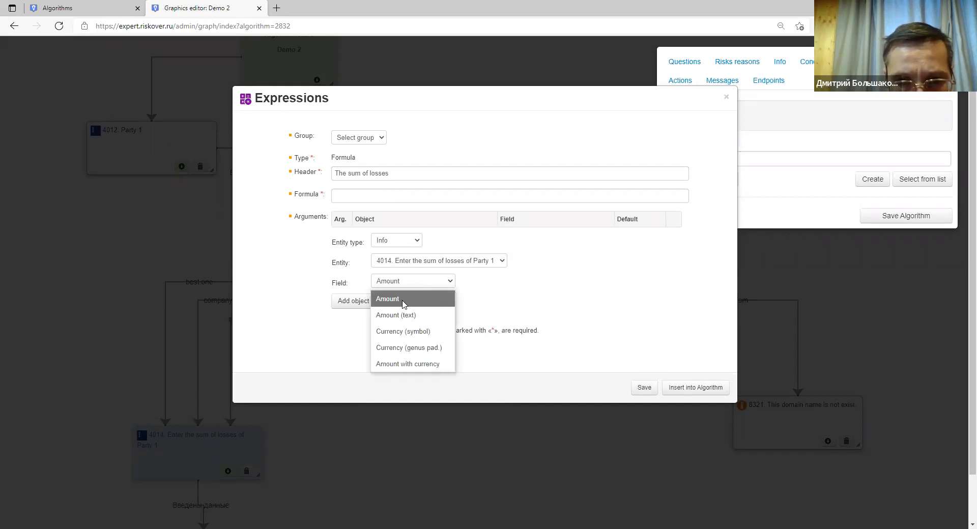
pyautogui.click(403, 300)
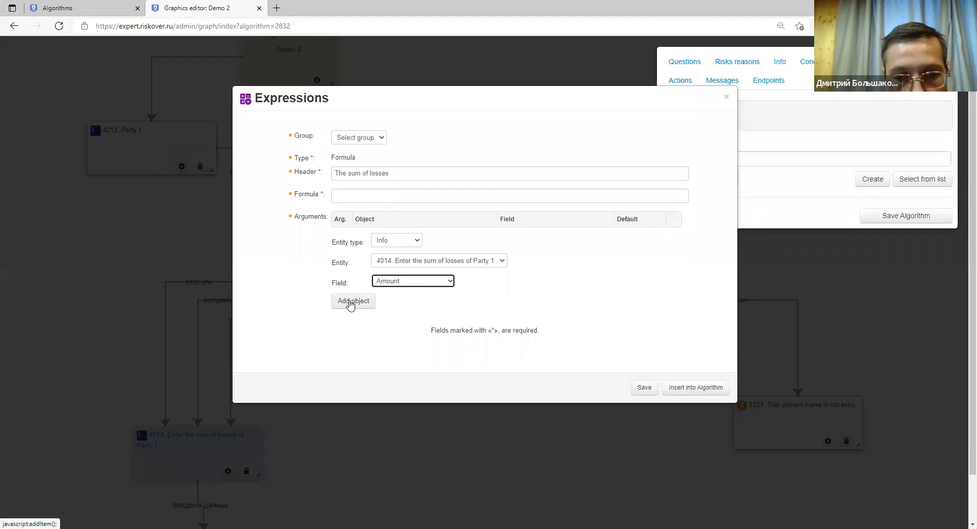
pyautogui.click(351, 302)
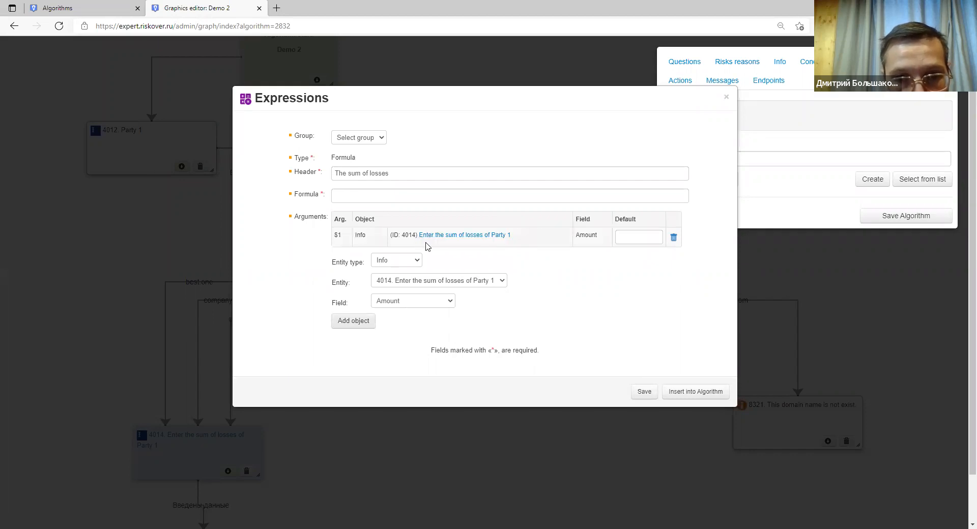
# Add Party 2's losses Amount (entity 4015) as argument $2.
pyautogui.click(403, 286)
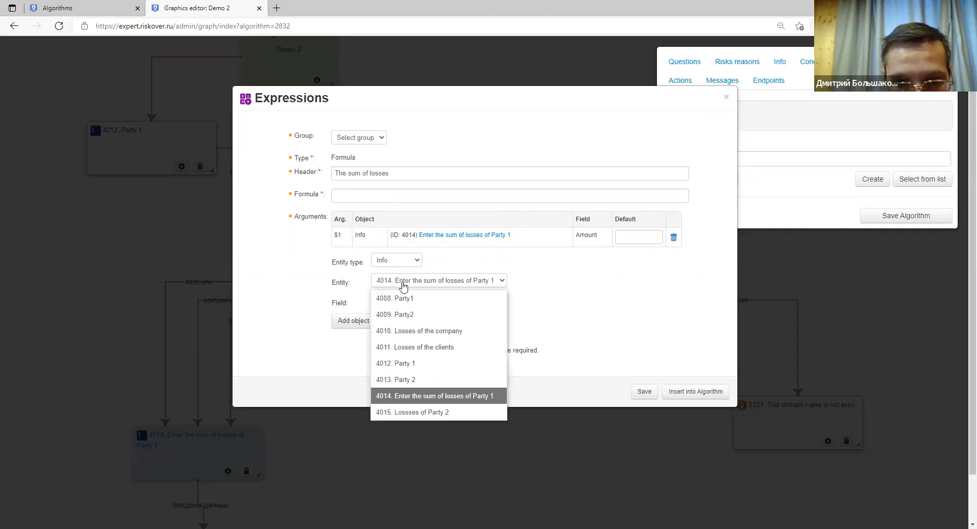
pyautogui.click(406, 412)
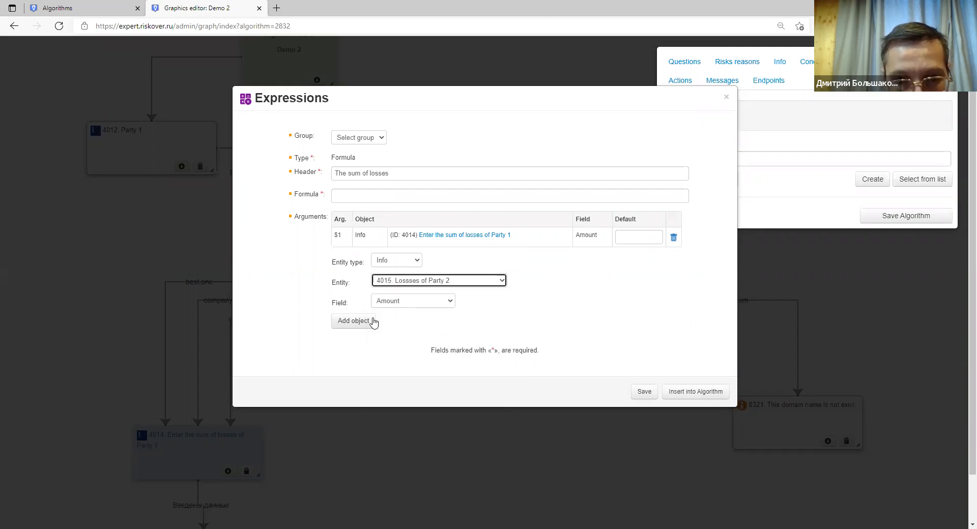
pyautogui.click(375, 322)
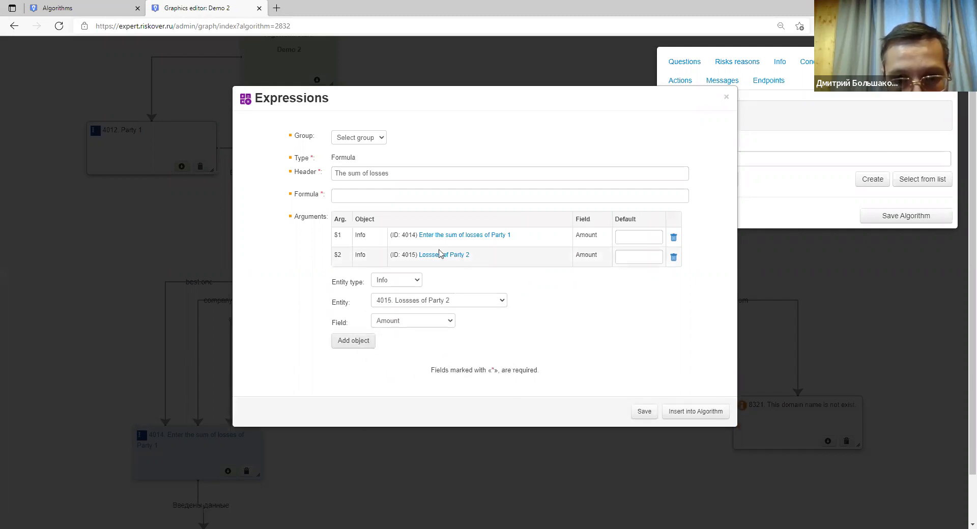
pyautogui.moveTo(357, 239); pyautogui.dragTo(368, 265)
pyautogui.click(367, 237)
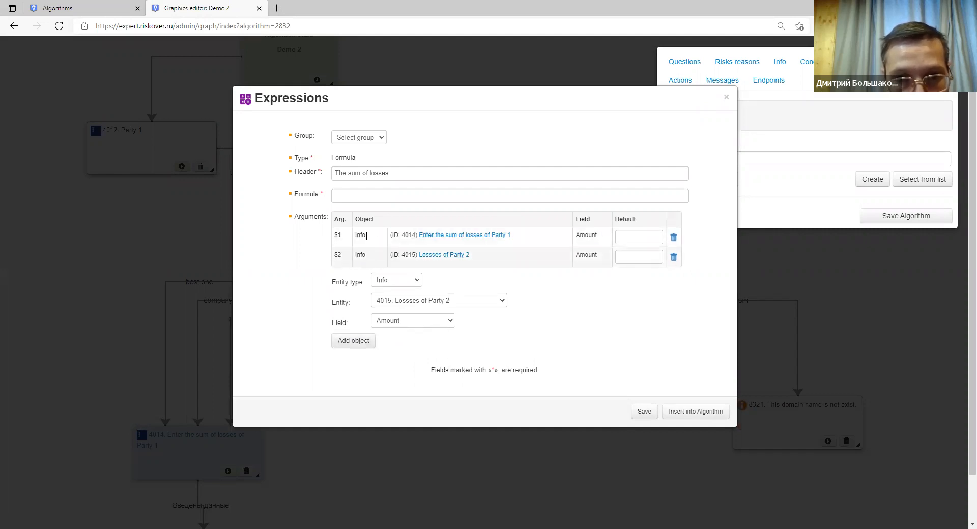
# Enter the formula $1+$2 to add both losses amounts, then save the expression.
pyautogui.click(367, 199)
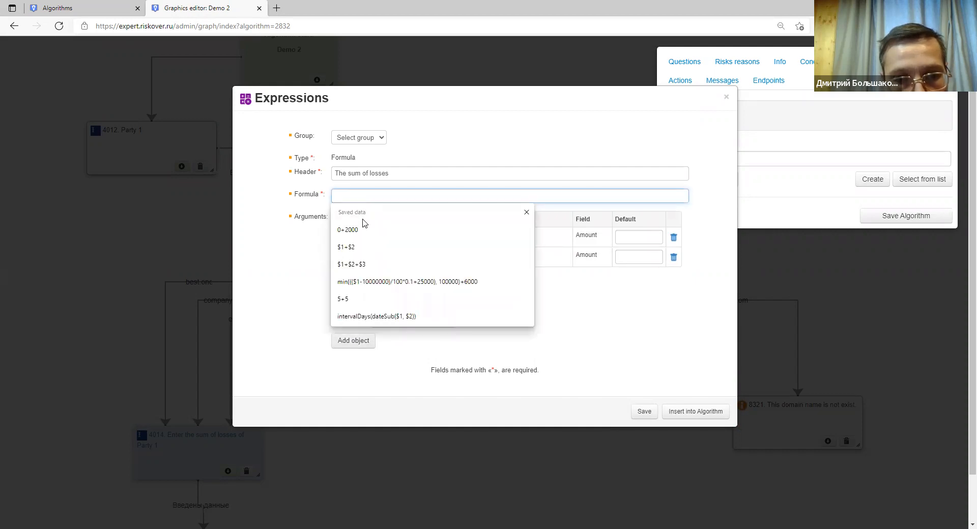
pyautogui.click(323, 247)
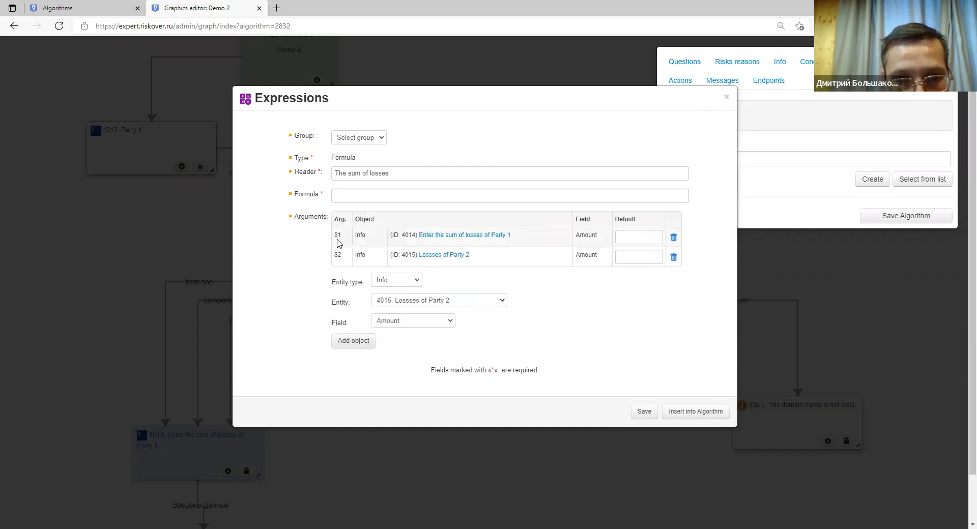
pyautogui.doubleClick(337, 235)
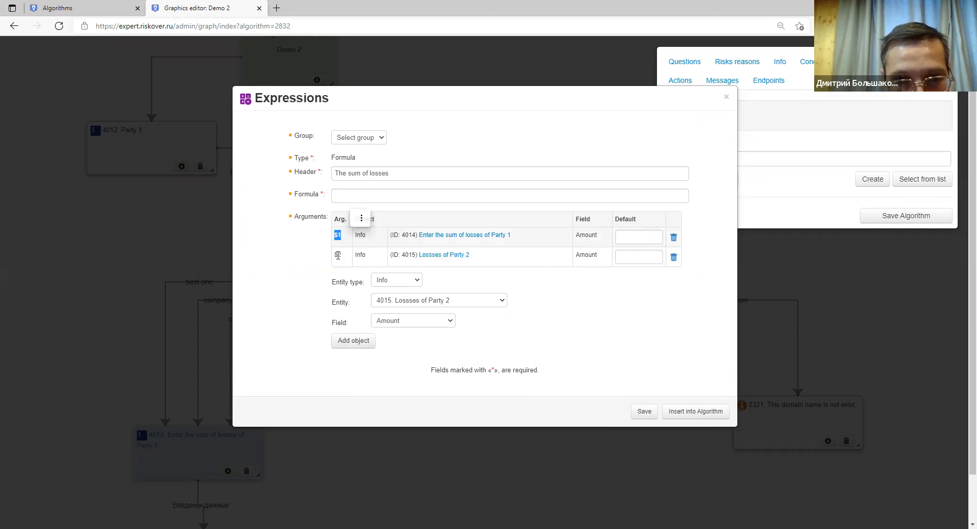
pyautogui.doubleClick(338, 254)
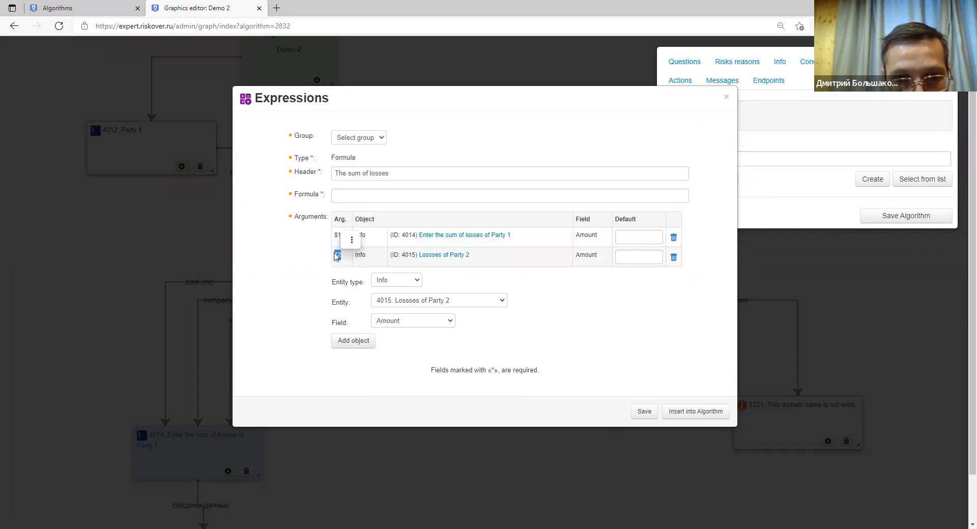
pyautogui.click(346, 200)
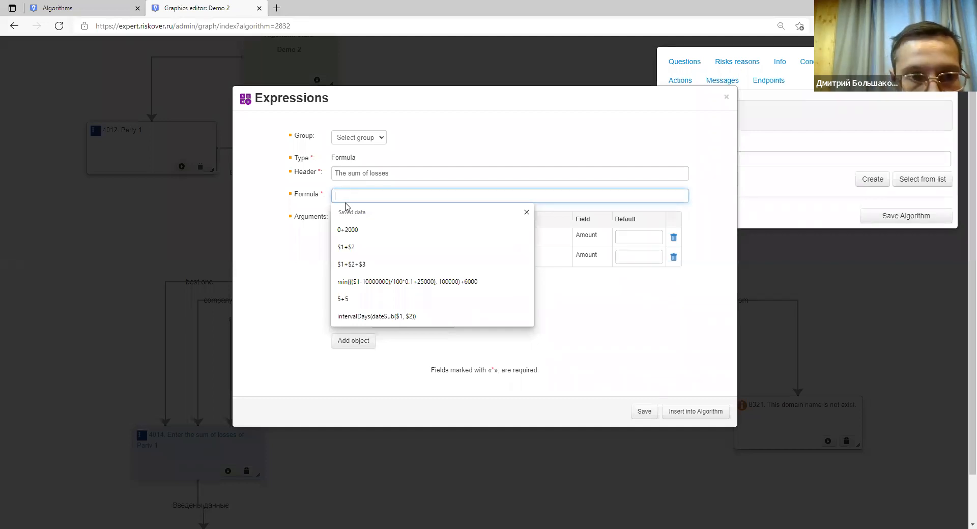
pyautogui.press('Escape')
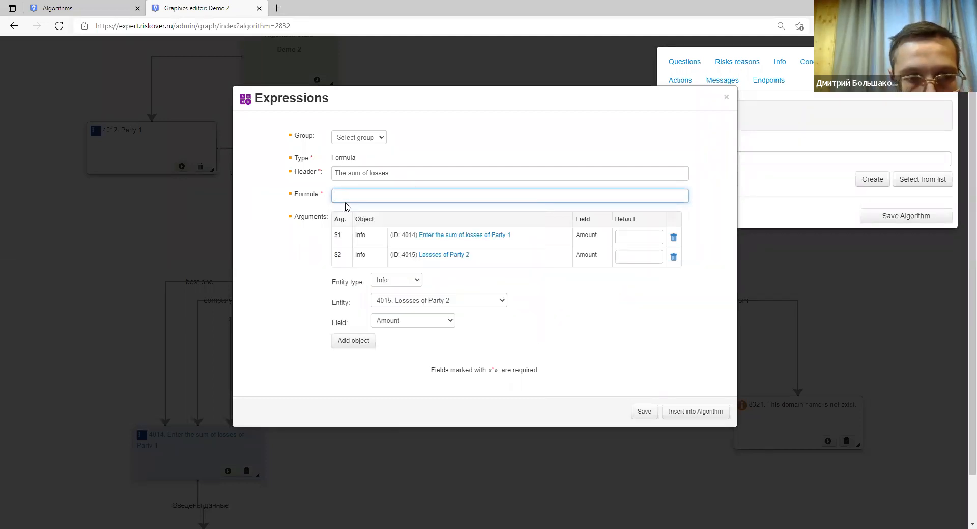
pyautogui.write('$1')
pyautogui.click(347, 232)
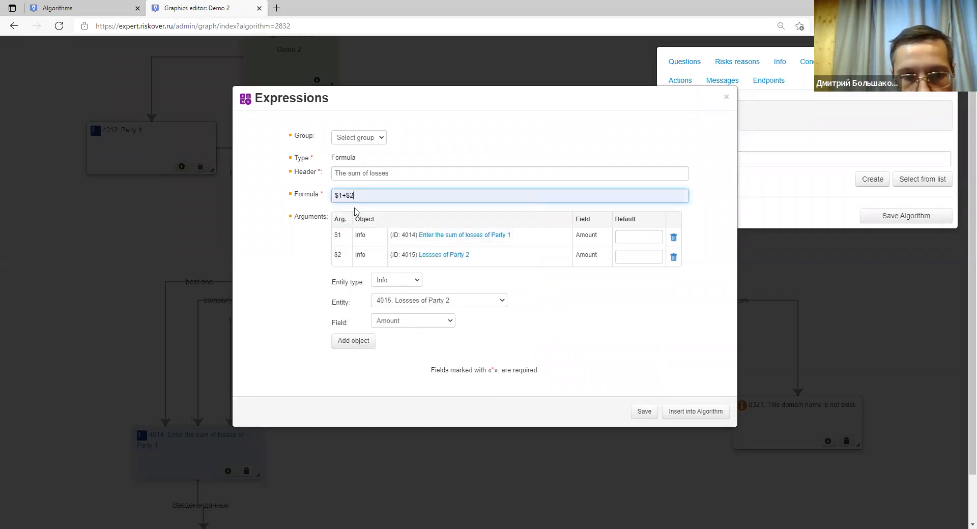
pyautogui.moveTo(353, 196); pyautogui.dragTo(334, 196)
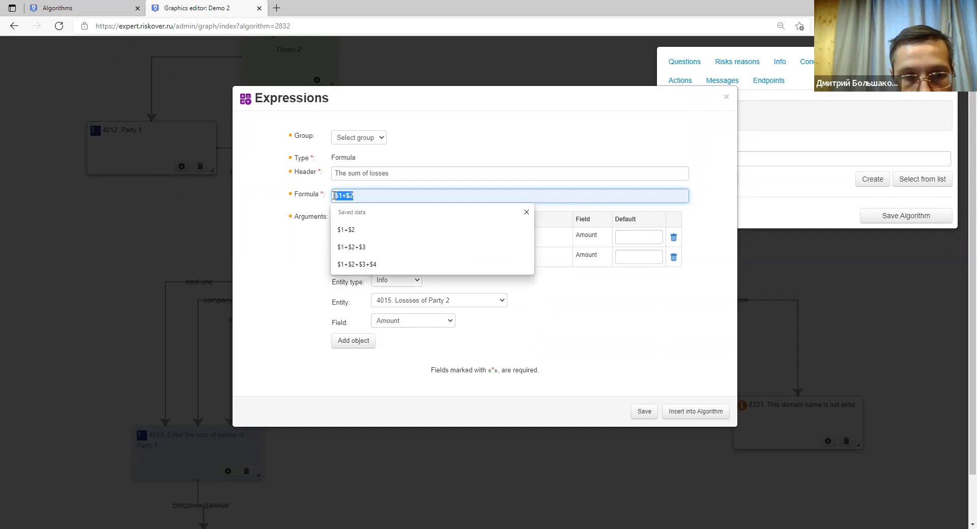
pyautogui.click(335, 196)
pyautogui.click(289, 270)
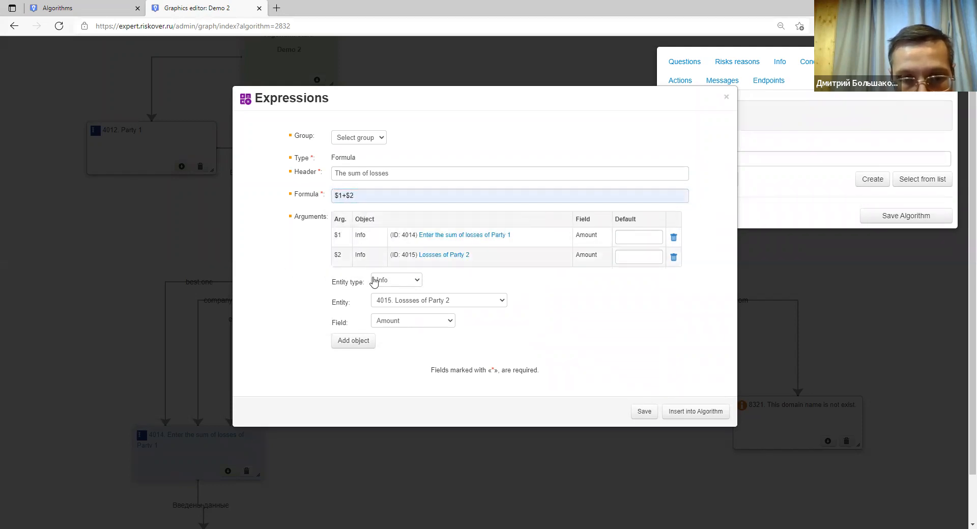
pyautogui.click(643, 412)
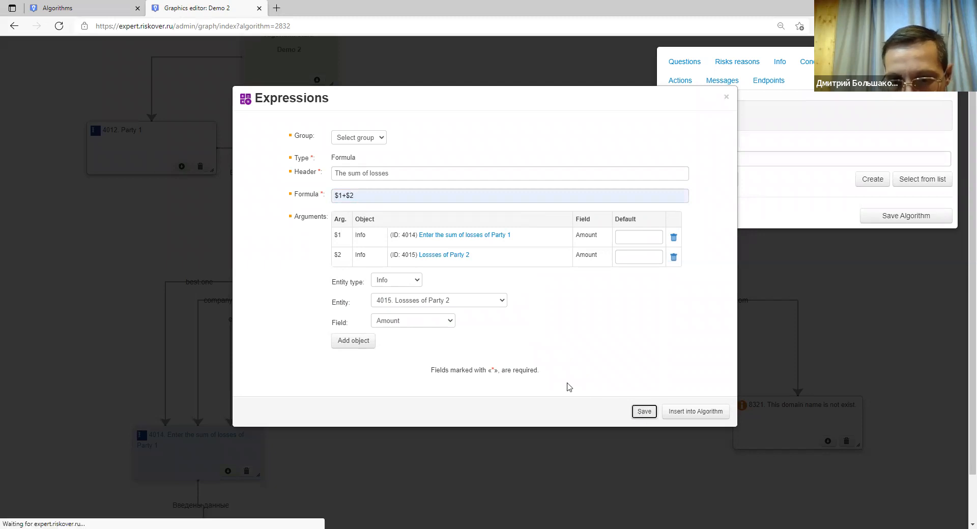
# Insert expression node 1010 below node 4015 and link 4015 to it.
pyautogui.click(683, 414)
pyautogui.moveTo(65, 62); pyautogui.dragTo(294, 348)
pyautogui.moveTo(273, 394); pyautogui.dragTo(201, 495)
pyautogui.moveTo(234, 281); pyautogui.dragTo(218, 501)
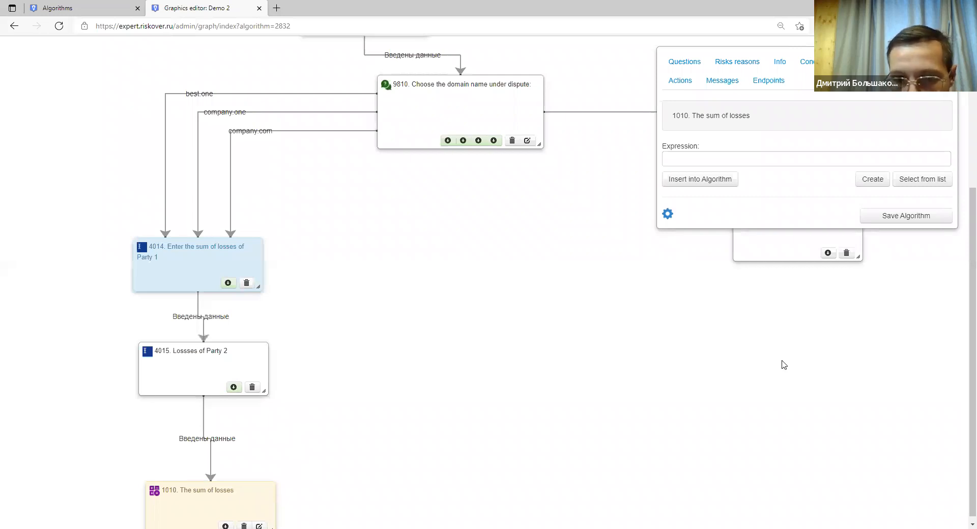
# Move domain-choice node 9810 and message node 8321 lower and to the left.
pyautogui.scroll(-1, 430, 313)
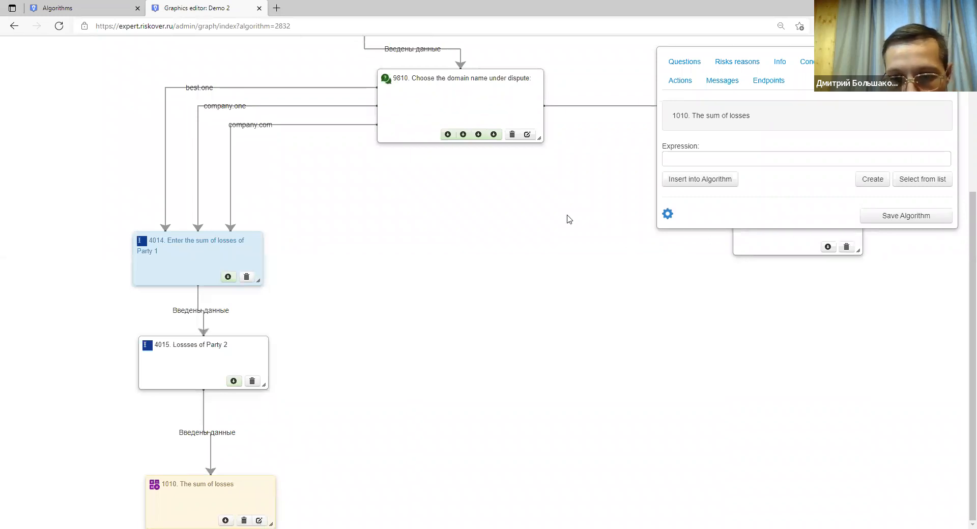
pyautogui.scroll(4, 406, 228)
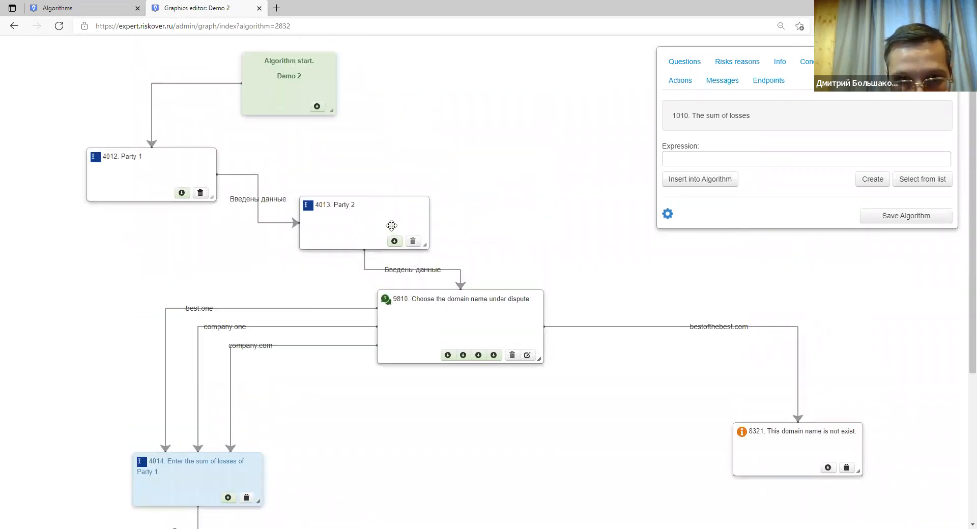
pyautogui.moveTo(451, 341); pyautogui.dragTo(417, 402)
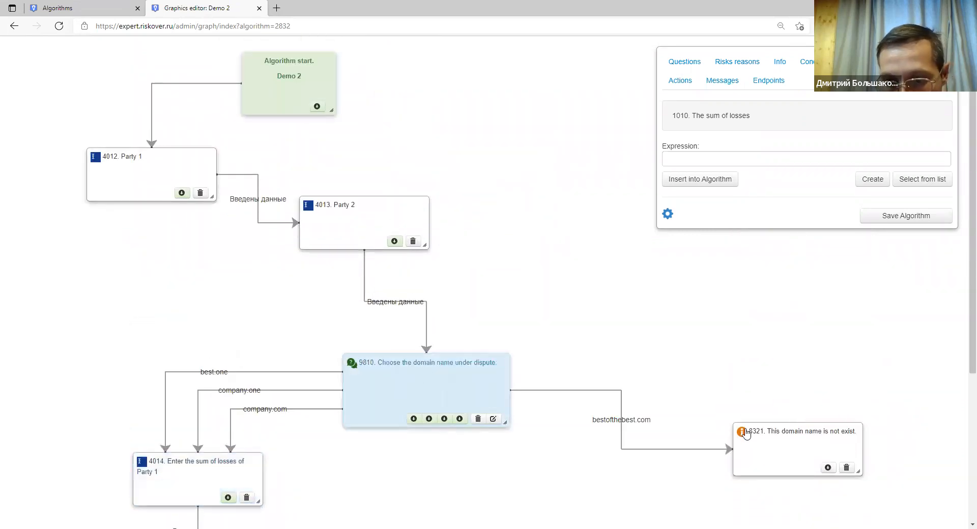
pyautogui.moveTo(746, 451); pyautogui.dragTo(673, 485)
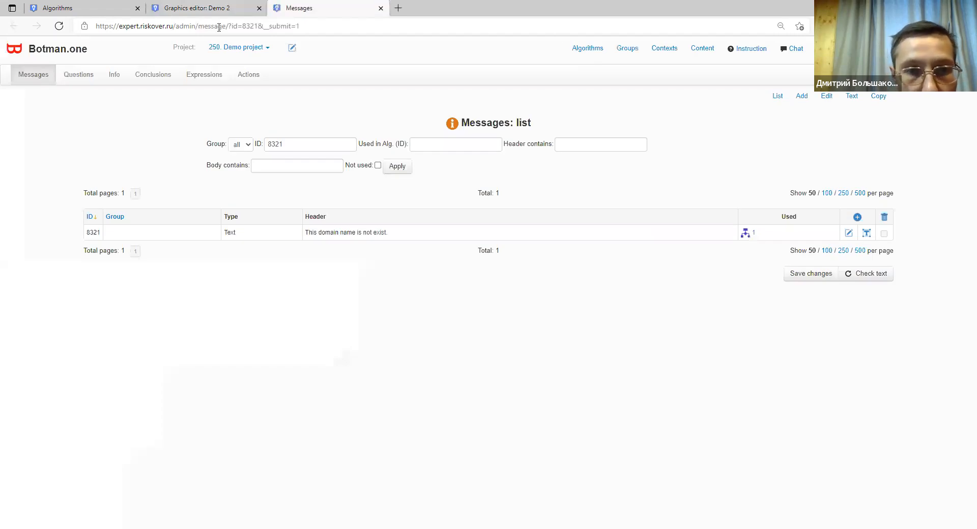
# Move message node 8321 further down-left and save the Demo 2 algorithm.
pyautogui.hotkey('ctrl', 'shift', 'Tab')
pyautogui.scroll(-4, 474, 296)
pyautogui.moveTo(666, 294); pyautogui.dragTo(554, 458)
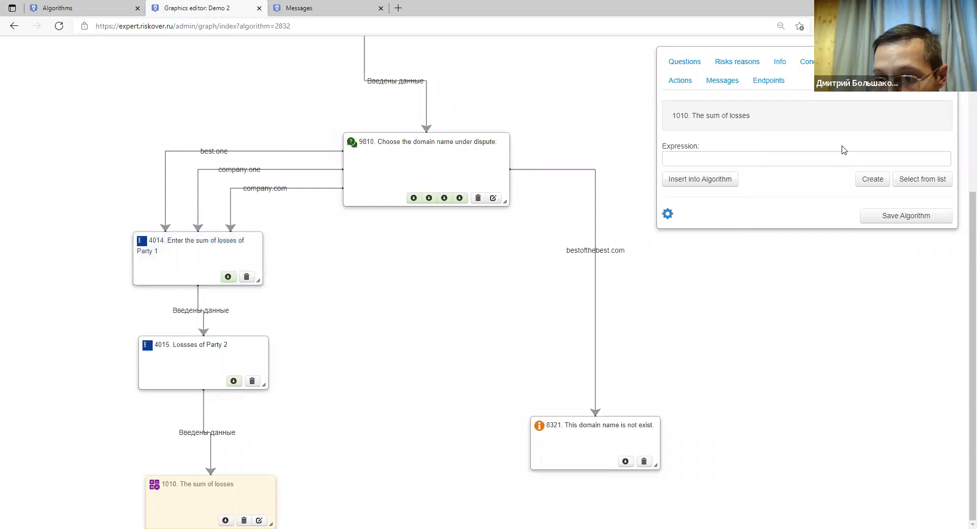
pyautogui.click(588, 81)
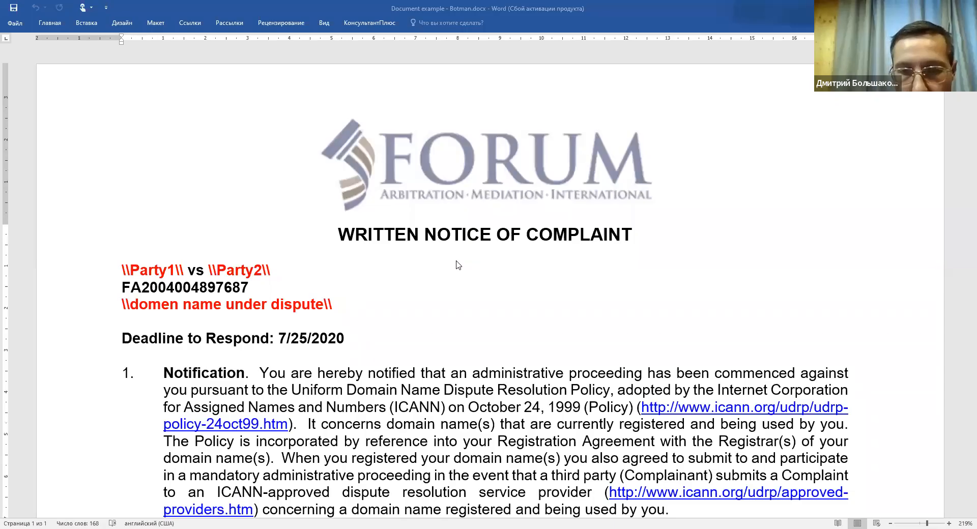
# Inspect the backslashes wrapping the Party1 placeholder in the Party1 vs Party2 line.
pyautogui.click(442, 237)
pyautogui.scroll(-2, 438, 268)
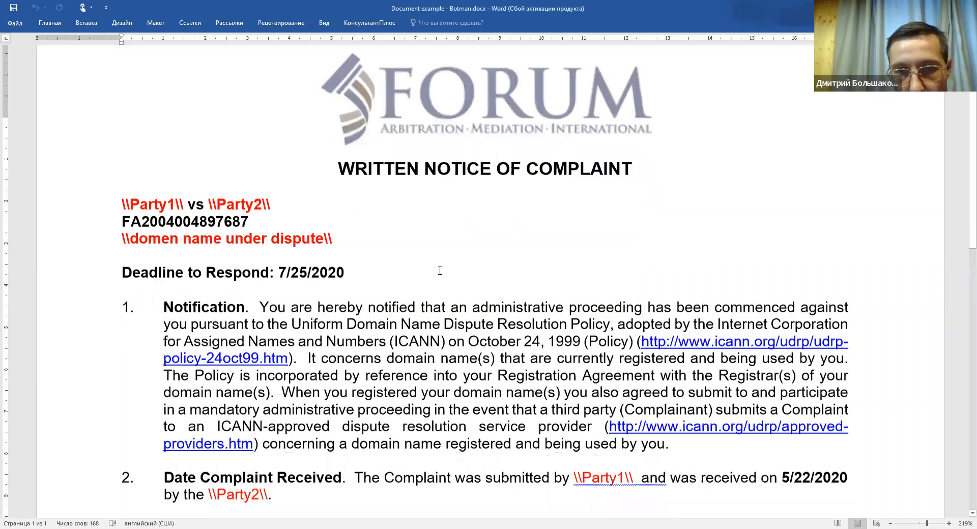
pyautogui.scroll(2, 495, 235)
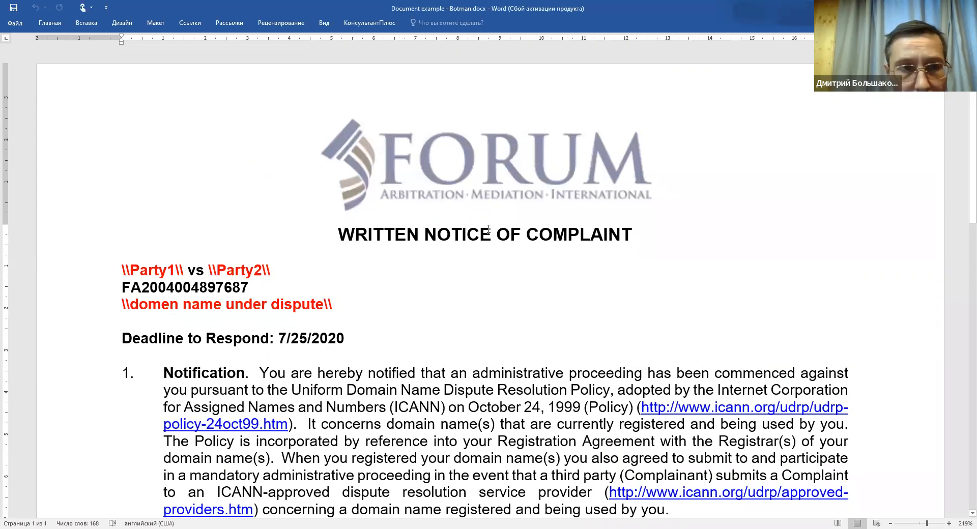
pyautogui.click(387, 268)
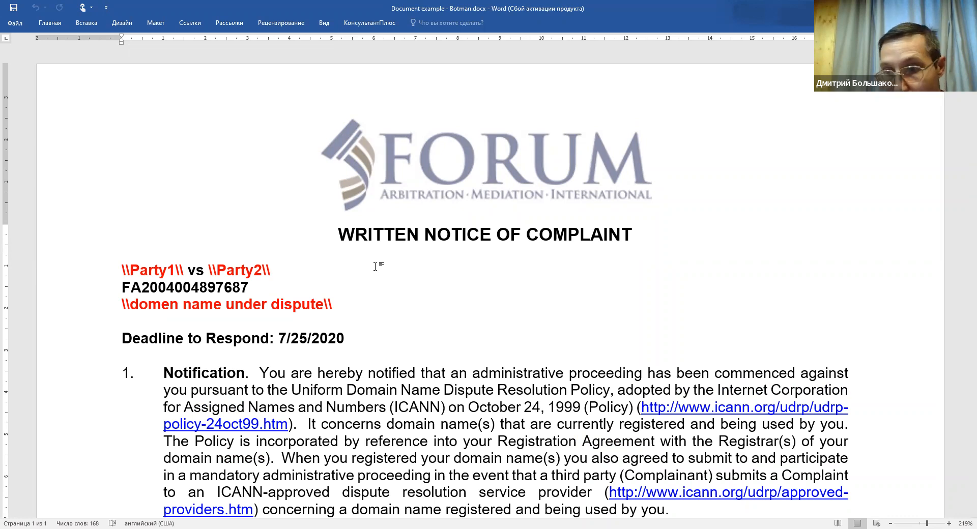
pyautogui.click(145, 273)
pyautogui.press('Left')
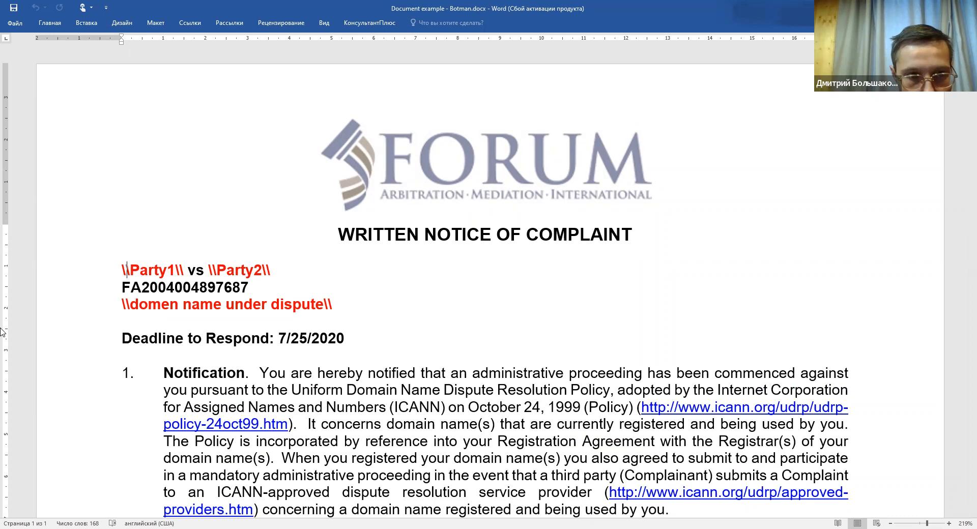
pyautogui.press('Left')
pyautogui.hotkey('shift', 'Right')
pyautogui.hotkey('shift', 'Right')
pyautogui.press('Left')
pyautogui.hotkey('shift', 'Right')
pyautogui.press('Right')
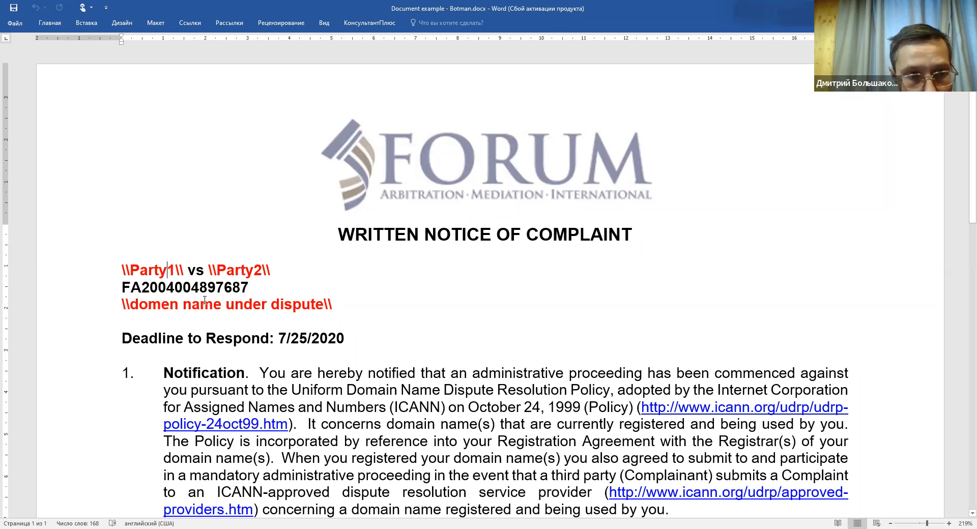
# Highlight the domain name placeholder line in the template.
pyautogui.moveTo(121, 305); pyautogui.dragTo(345, 306)
pyautogui.click(231, 316)
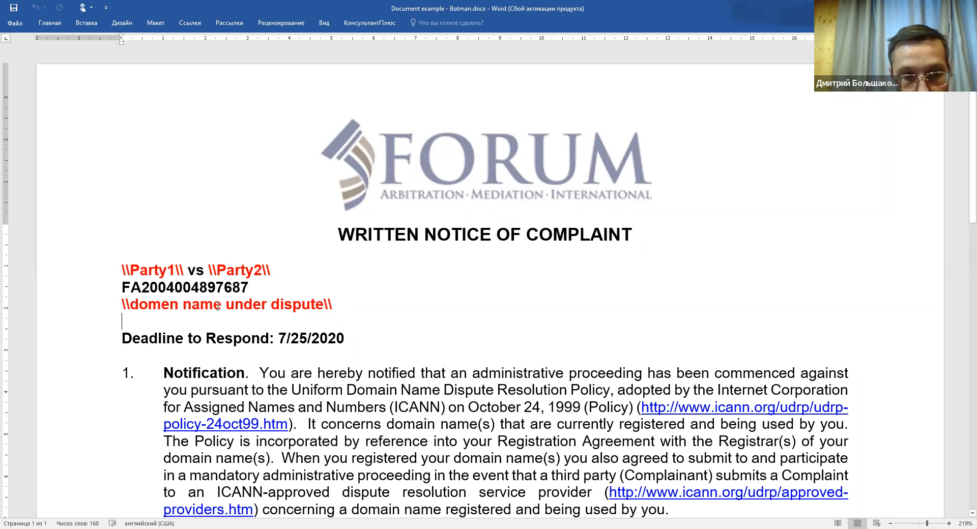
pyautogui.moveTo(332, 306); pyautogui.dragTo(119, 306)
pyautogui.click(359, 321)
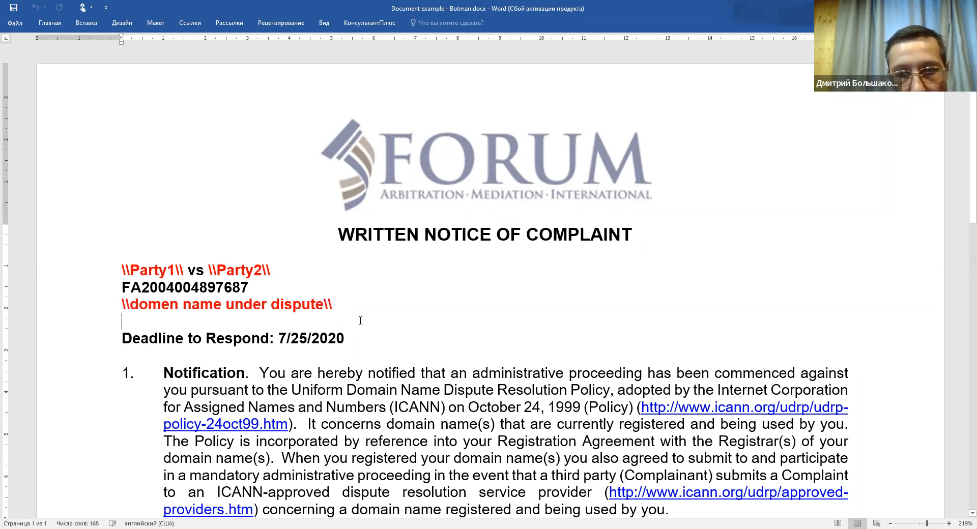
pyautogui.scroll(-6, 358, 320)
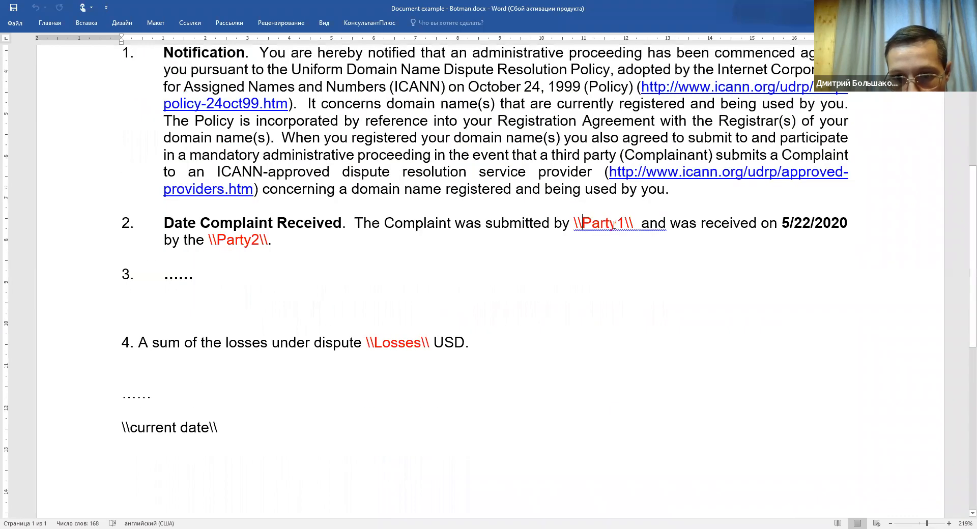
# Highlight the Party1, Party2, Losses and current date placeholders further down the notice.
pyautogui.moveTo(583, 224); pyautogui.dragTo(615, 225)
pyautogui.moveTo(235, 241); pyautogui.dragTo(252, 243)
pyautogui.click(356, 331)
pyautogui.moveTo(366, 344); pyautogui.dragTo(422, 345)
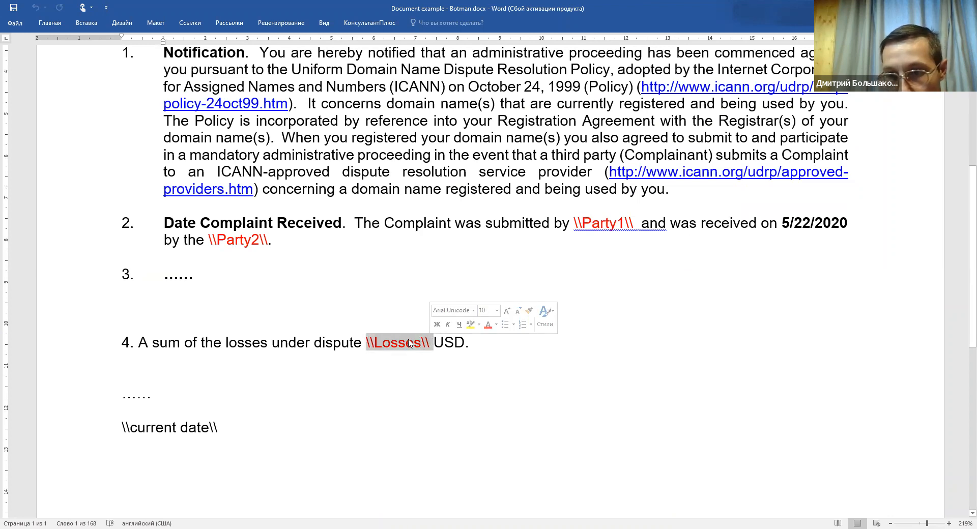
pyautogui.click(340, 377)
pyautogui.moveTo(219, 428); pyautogui.dragTo(121, 428)
pyautogui.click(139, 427)
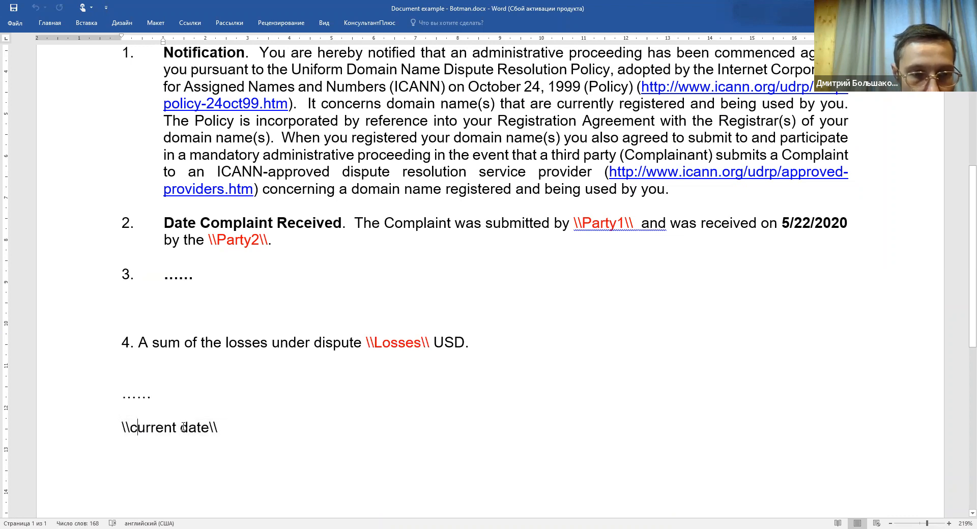
pyautogui.scroll(-2, 225, 406)
pyautogui.scroll(-1, 225, 407)
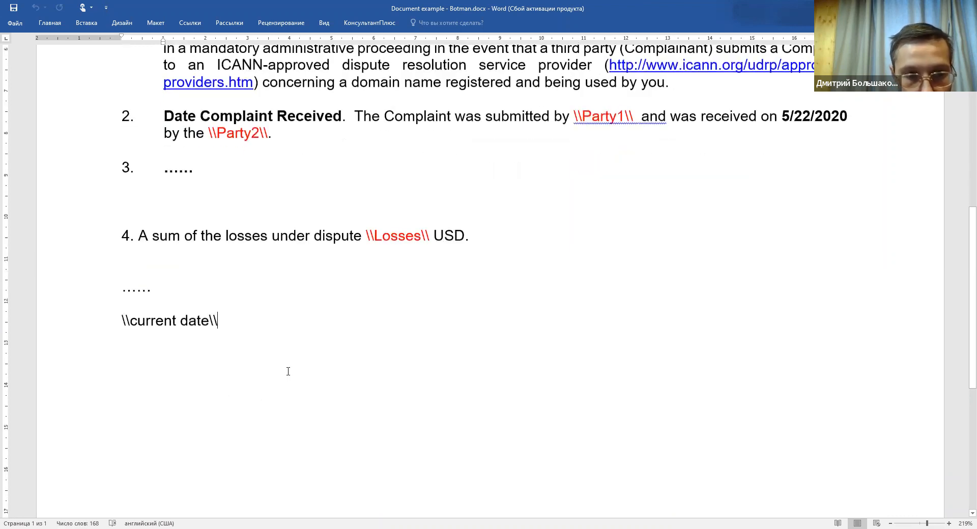
pyautogui.scroll(7, 288, 371)
pyautogui.scroll(-8, 295, 375)
pyautogui.scroll(9, 295, 375)
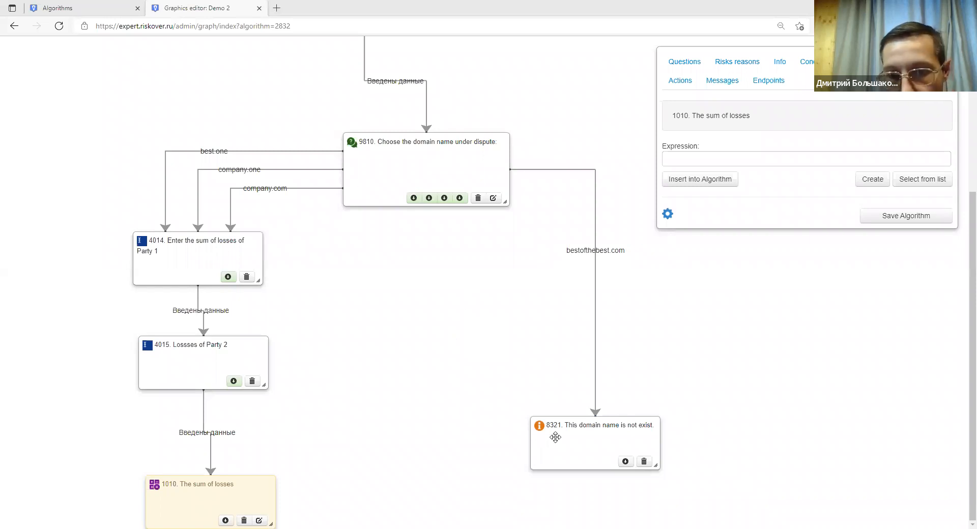
# Nudge node 8321, then start a new conclusion using template engine 2.0.
pyautogui.moveTo(555, 438); pyautogui.dragTo(580, 457)
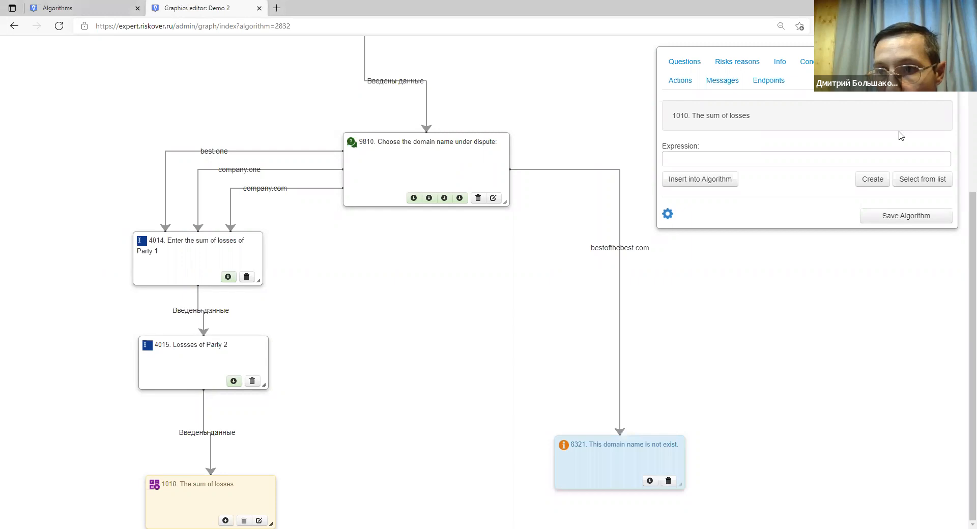
pyautogui.click(812, 64)
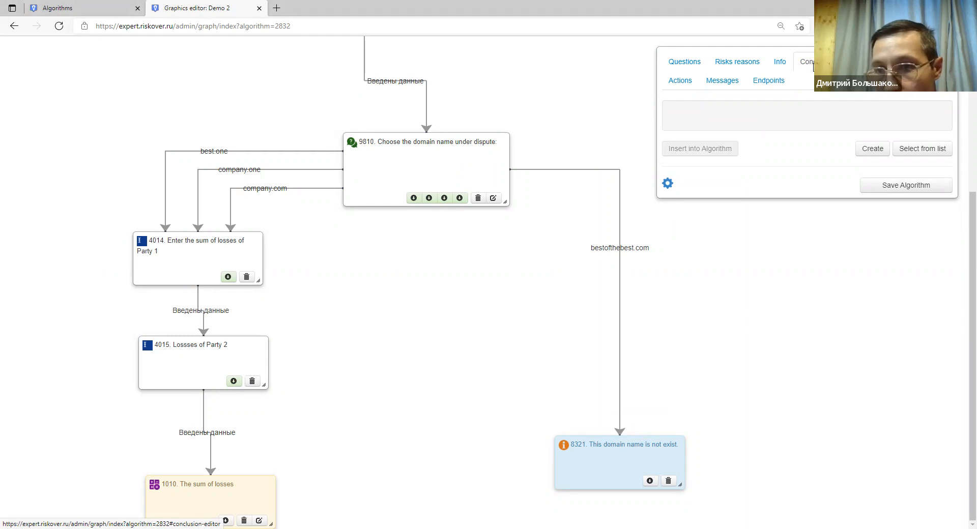
pyautogui.click(870, 149)
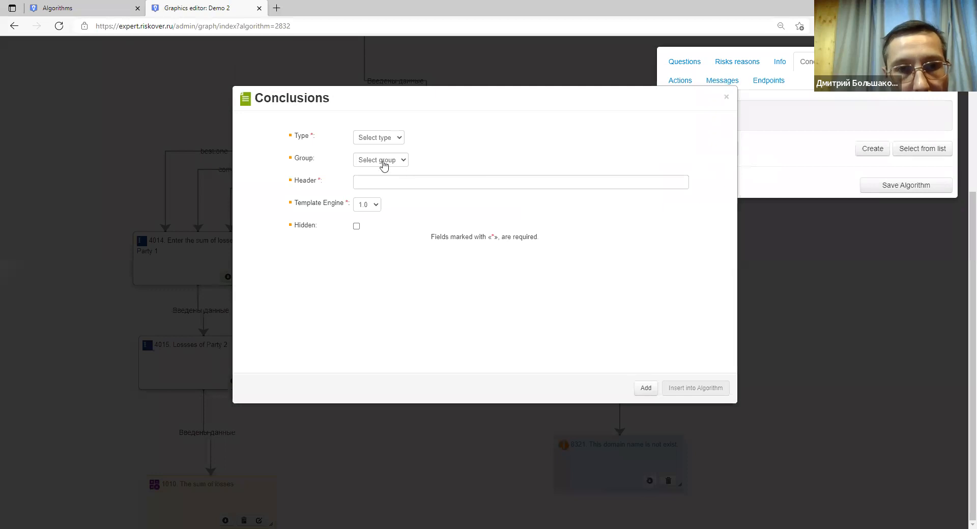
pyautogui.click(373, 211)
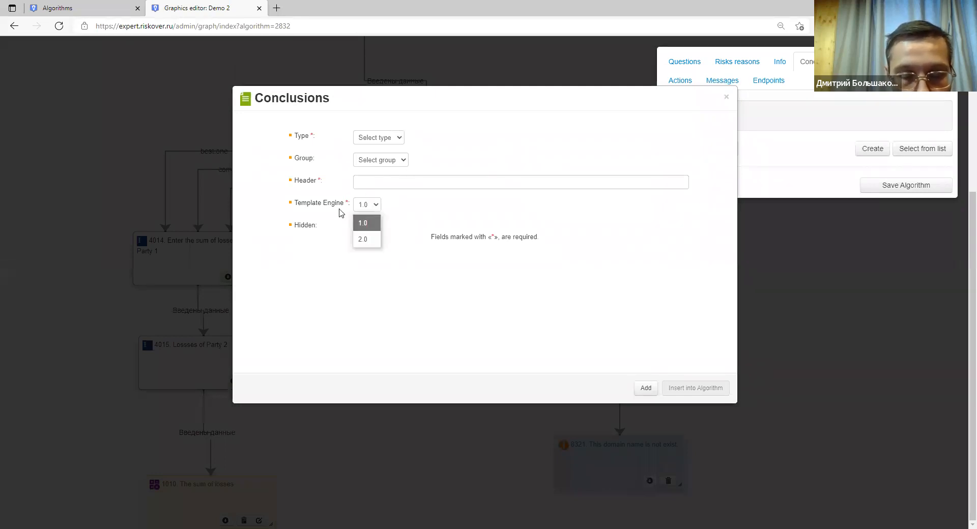
pyautogui.click(362, 240)
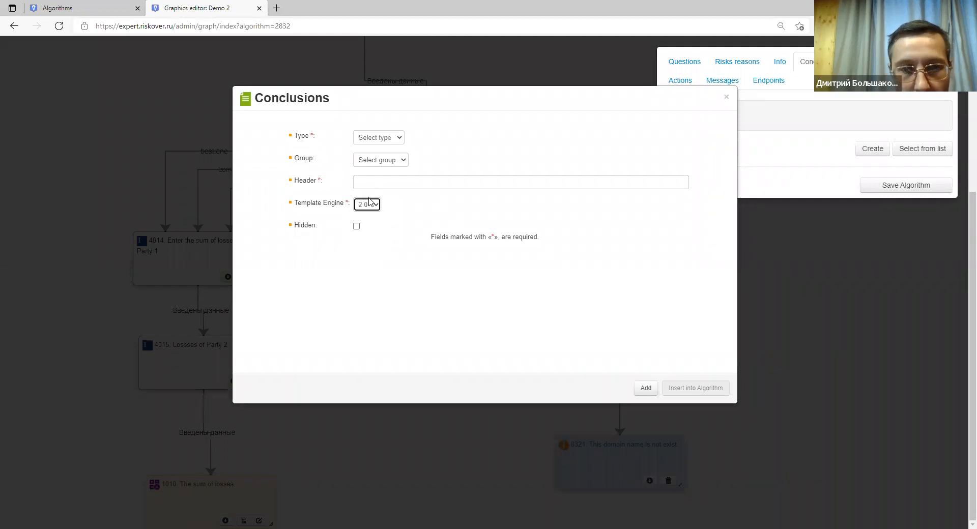
# Give the conclusion header 'Legal action' and type File Word, then add it.
pyautogui.click(381, 185)
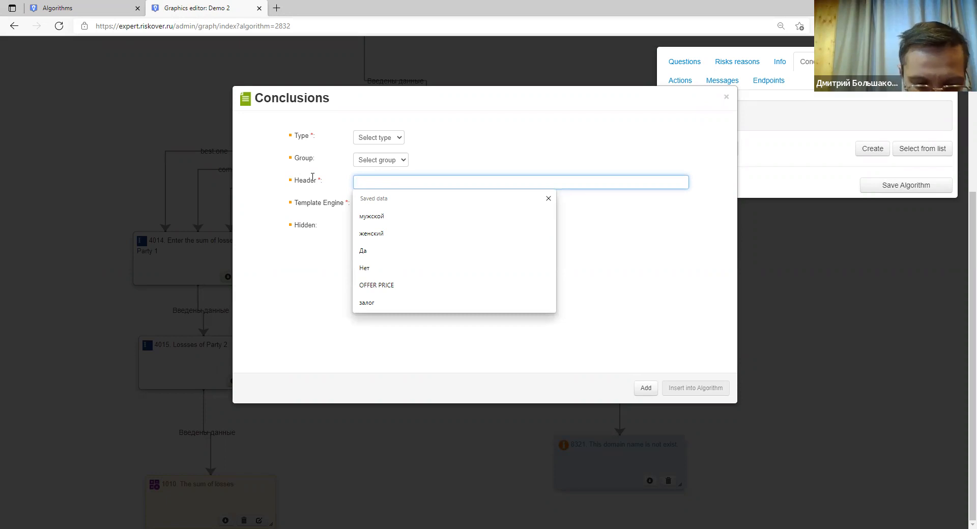
pyautogui.write('Legal')
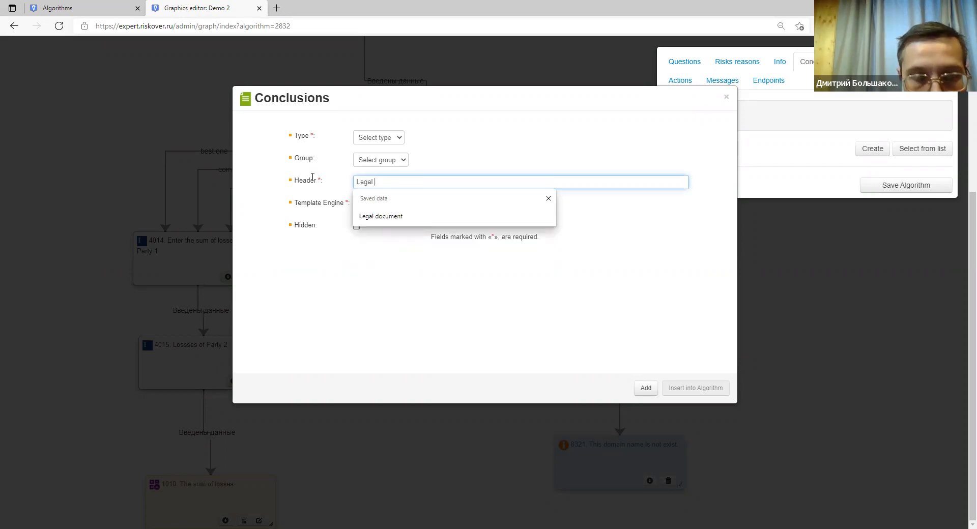
pyautogui.write(' action')
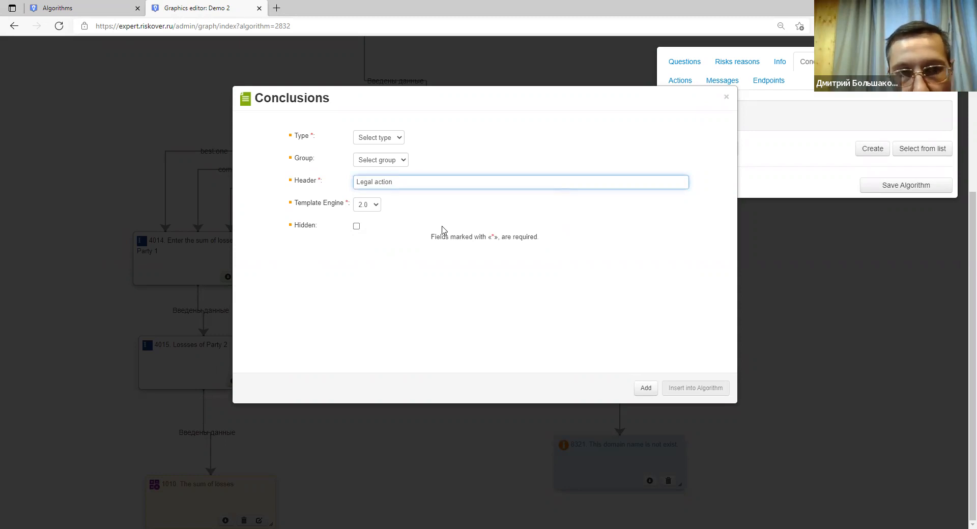
pyautogui.click(646, 388)
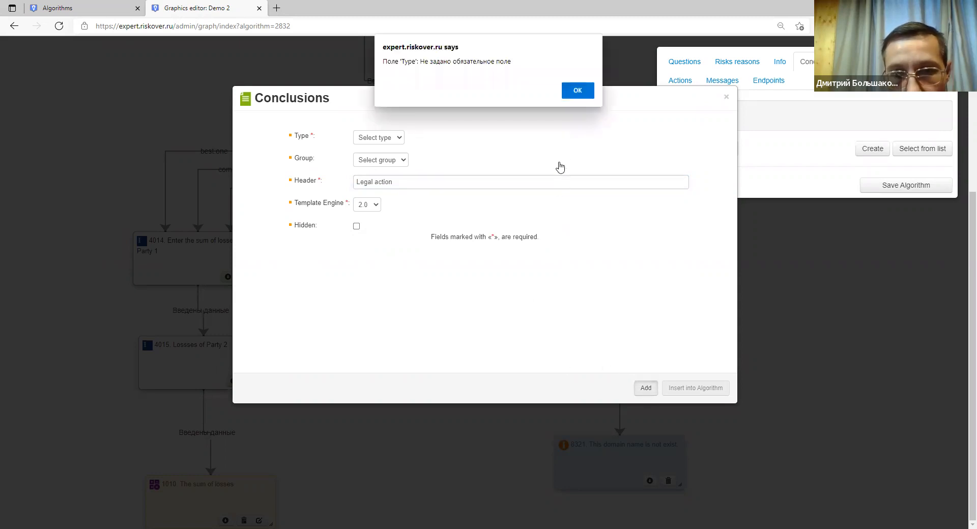
pyautogui.click(577, 89)
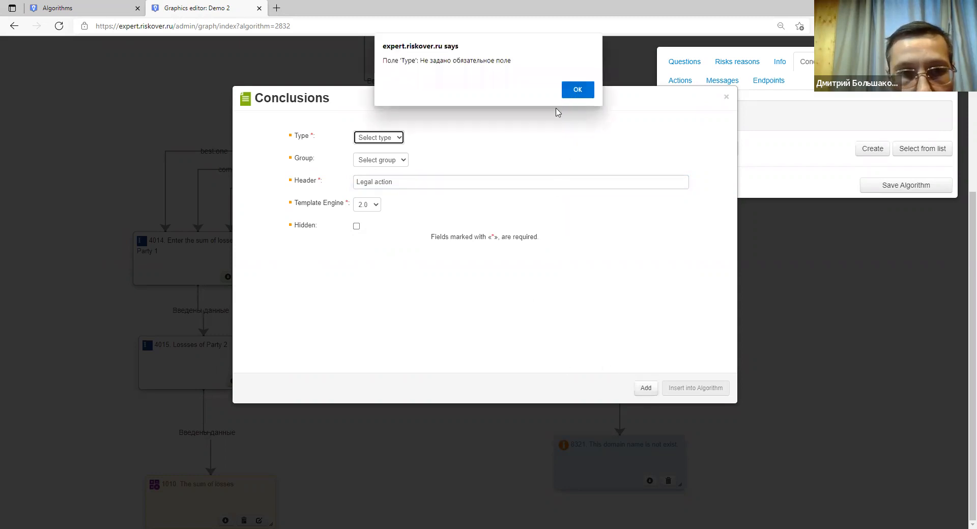
pyautogui.click(374, 138)
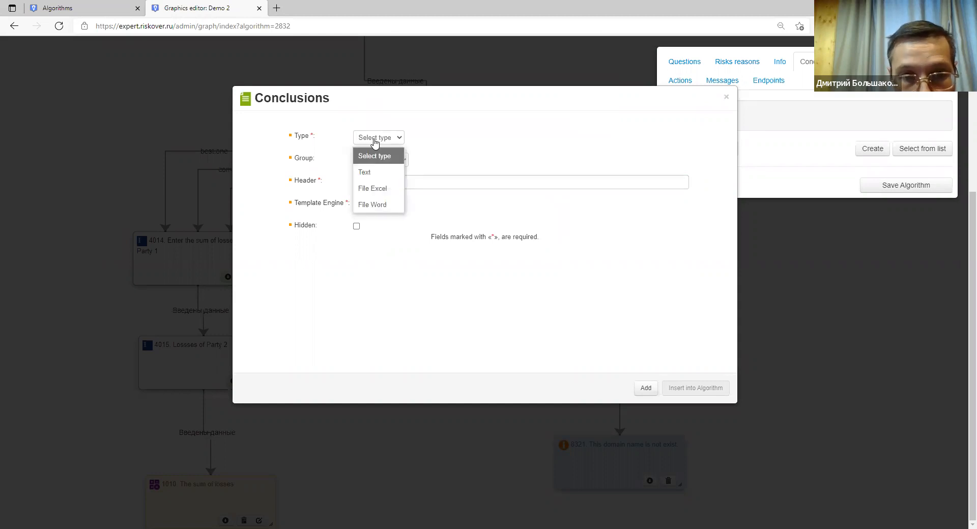
pyautogui.click(377, 206)
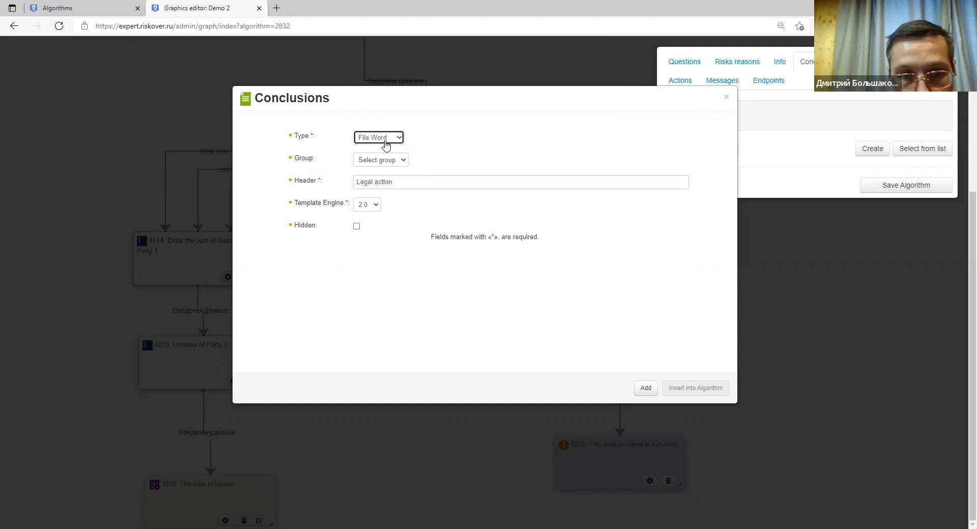
pyautogui.click(647, 388)
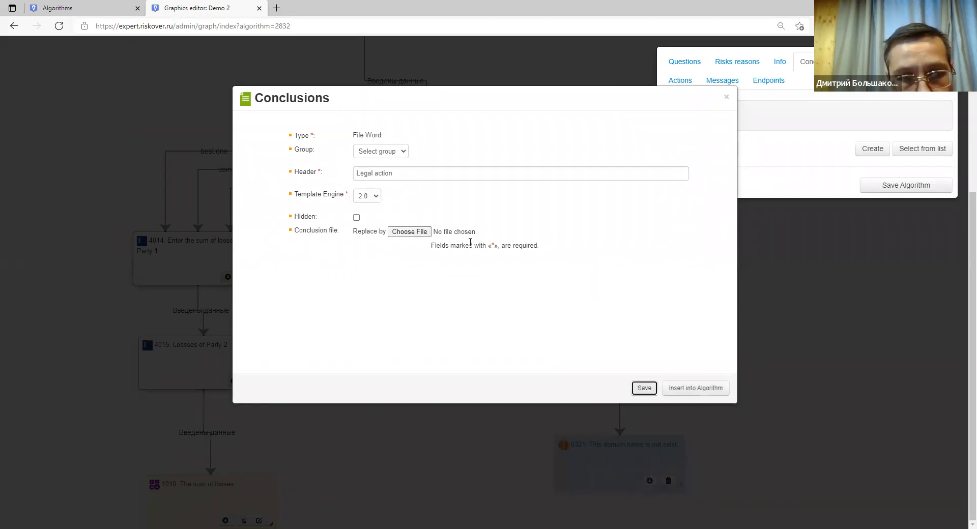
# Attach Document example - Botman.docx as the template, save, and insert it as node 1372.
pyautogui.click(414, 235)
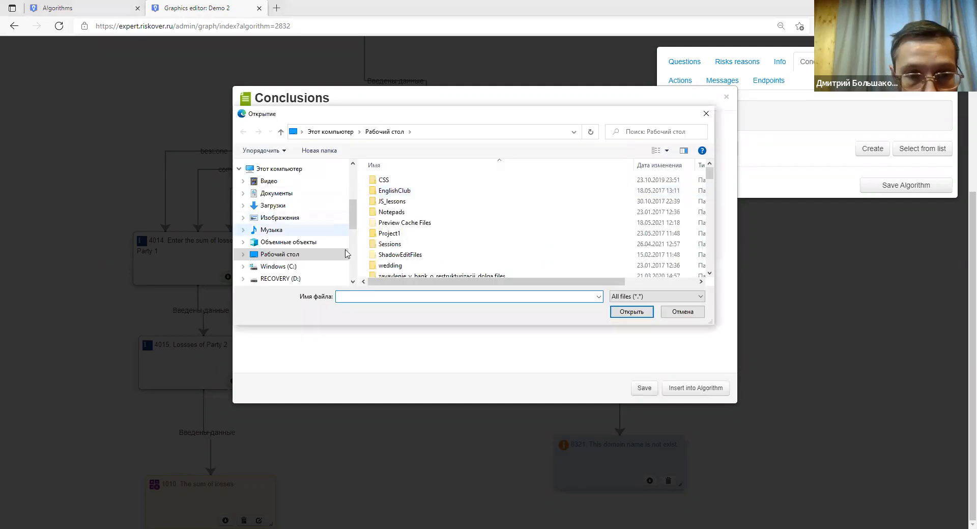
pyautogui.scroll(-3, 410, 243)
pyautogui.scroll(-1, 410, 243)
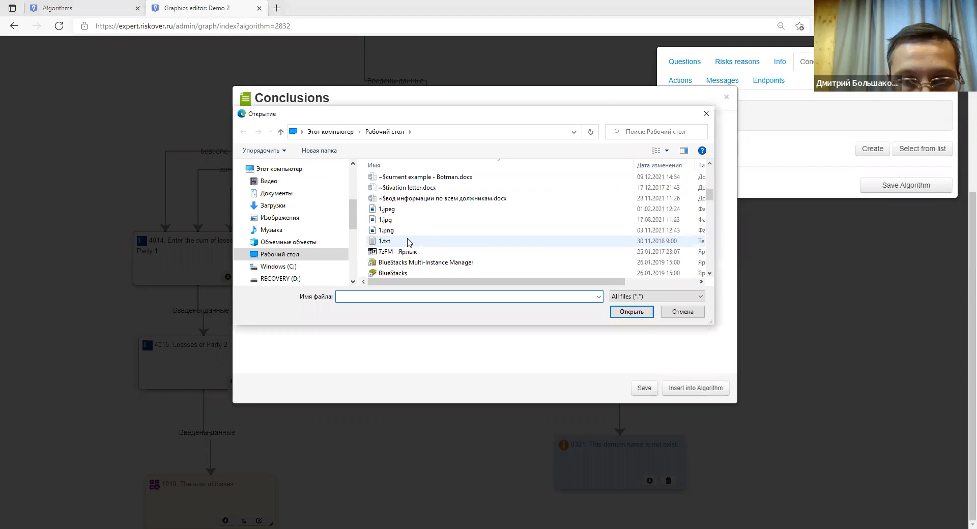
pyautogui.scroll(-10, 410, 242)
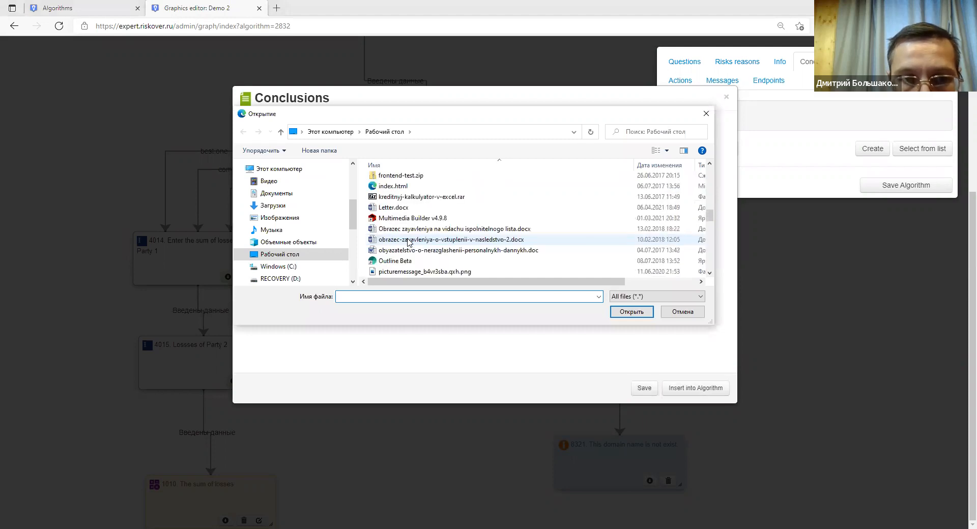
pyautogui.scroll(-5, 415, 252)
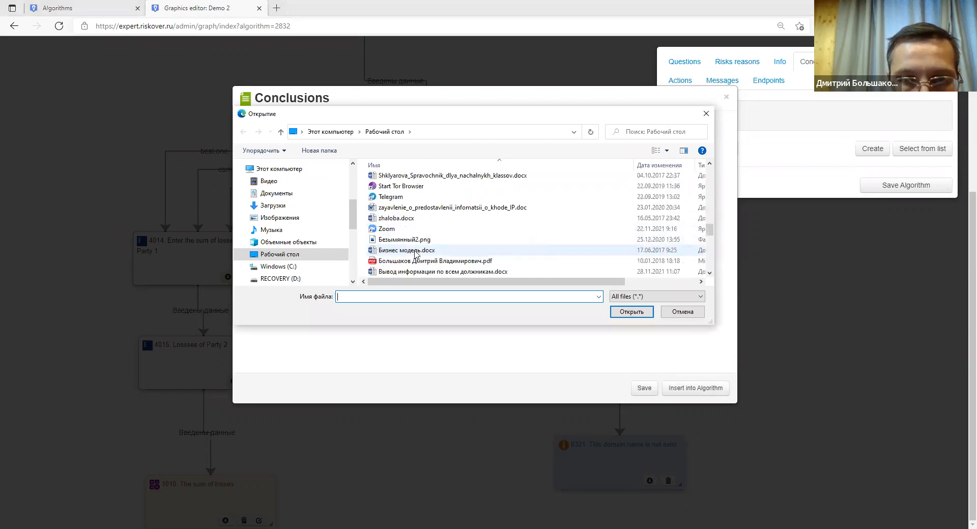
pyautogui.scroll(4, 415, 252)
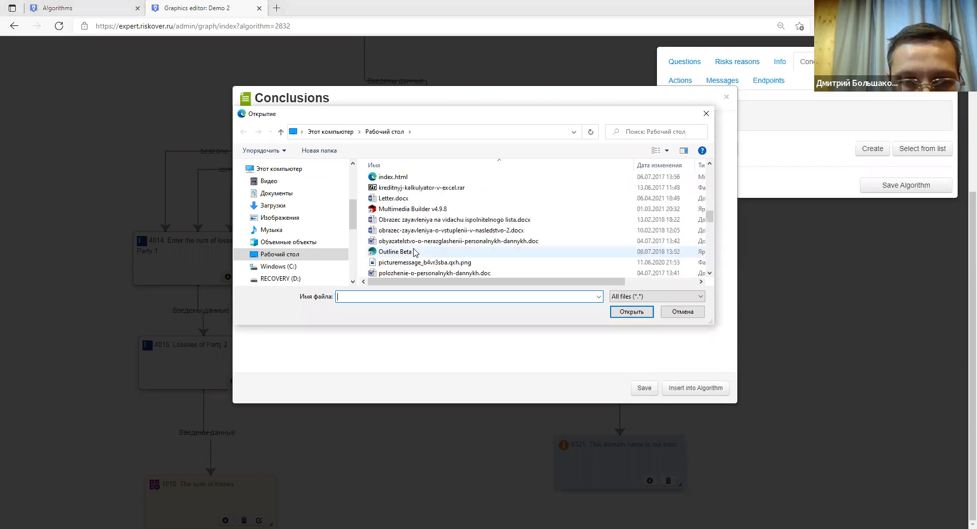
pyautogui.scroll(-8, 415, 252)
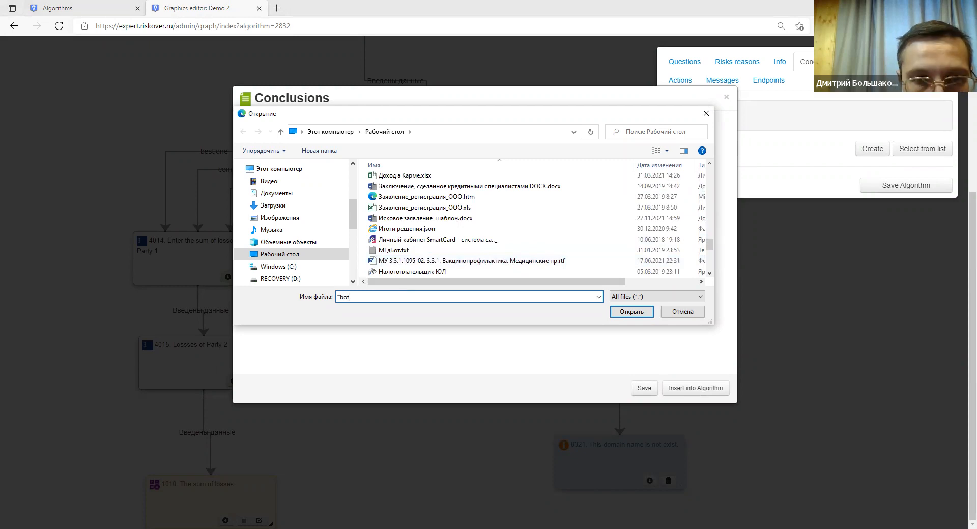
pyautogui.press('Return')
pyautogui.scroll(-5, 387, 260)
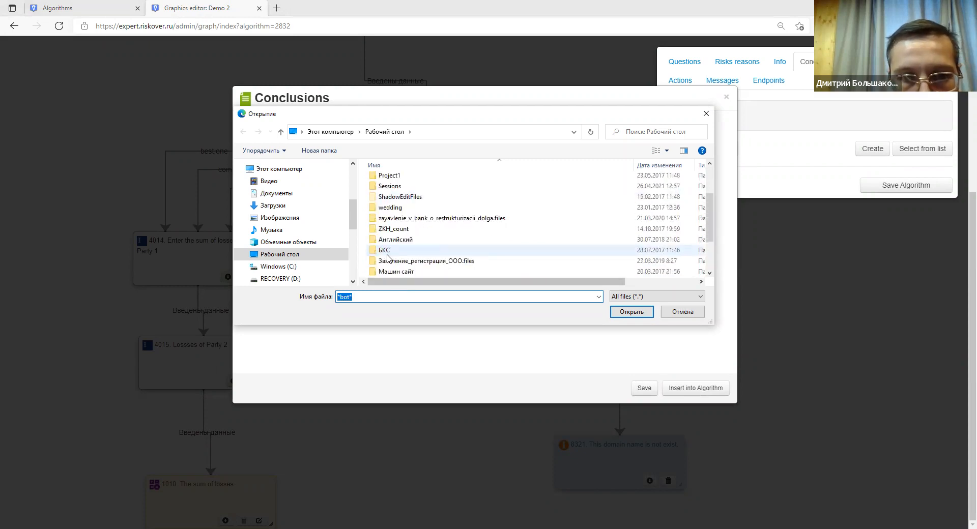
pyautogui.click(427, 273)
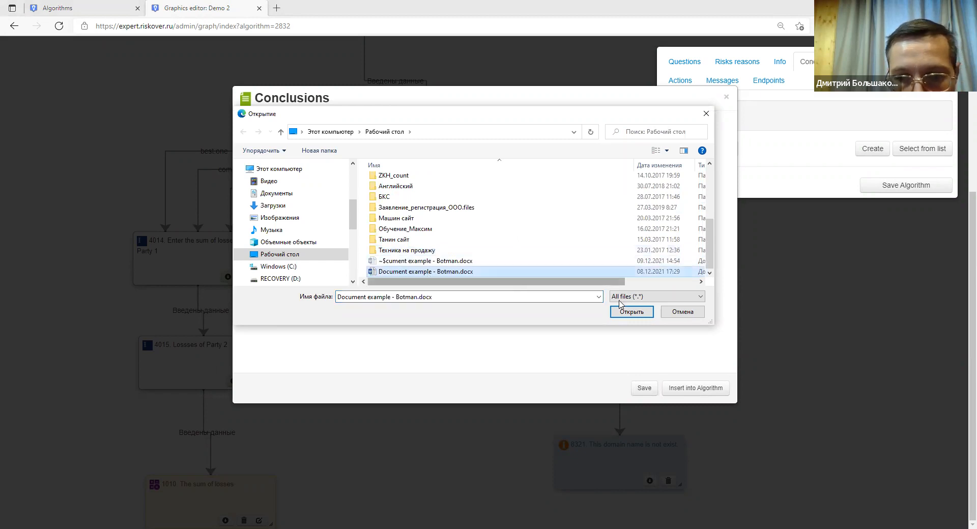
pyautogui.click(638, 315)
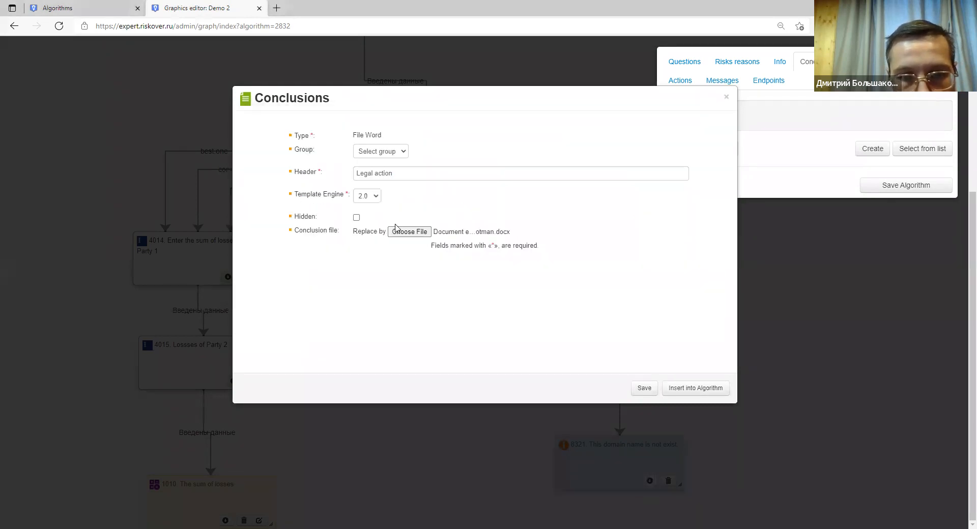
pyautogui.click(643, 389)
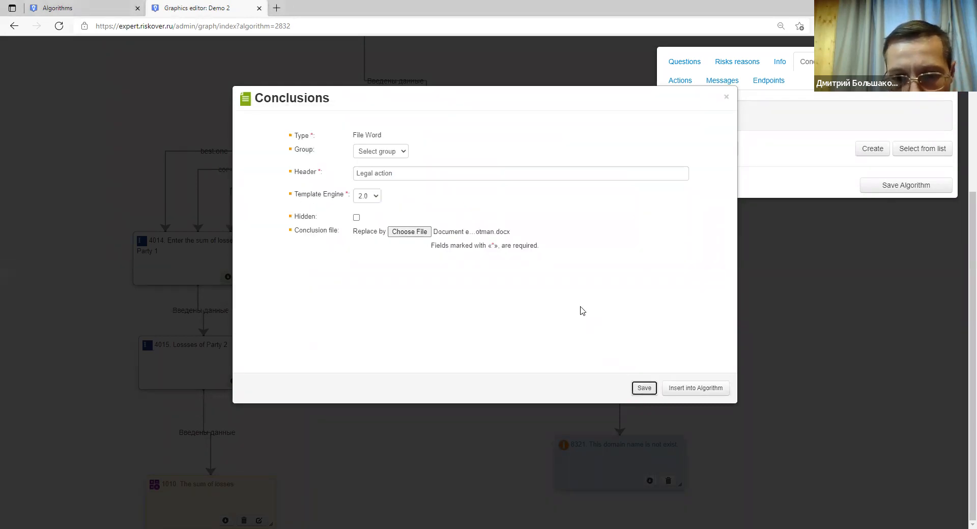
pyautogui.click(685, 390)
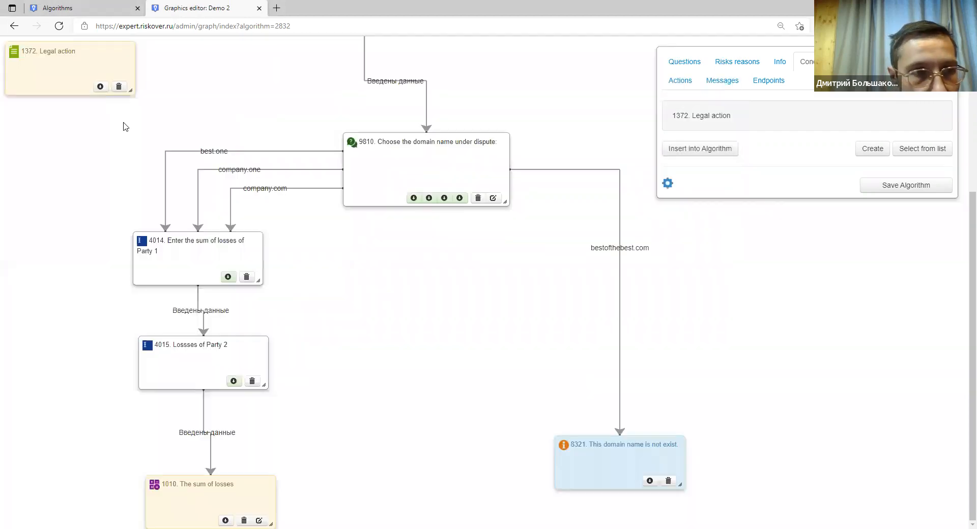
# Place Legal action below The sum of losses, link them, and move the domain-not-exist message.
pyautogui.moveTo(66, 65); pyautogui.dragTo(240, 514)
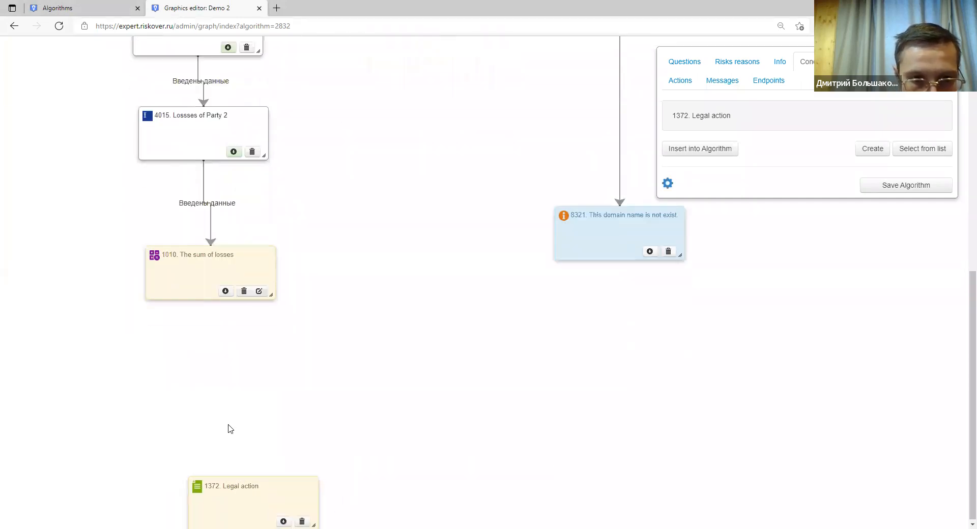
pyautogui.moveTo(226, 291); pyautogui.dragTo(229, 481)
pyautogui.moveTo(587, 254); pyautogui.dragTo(571, 293)
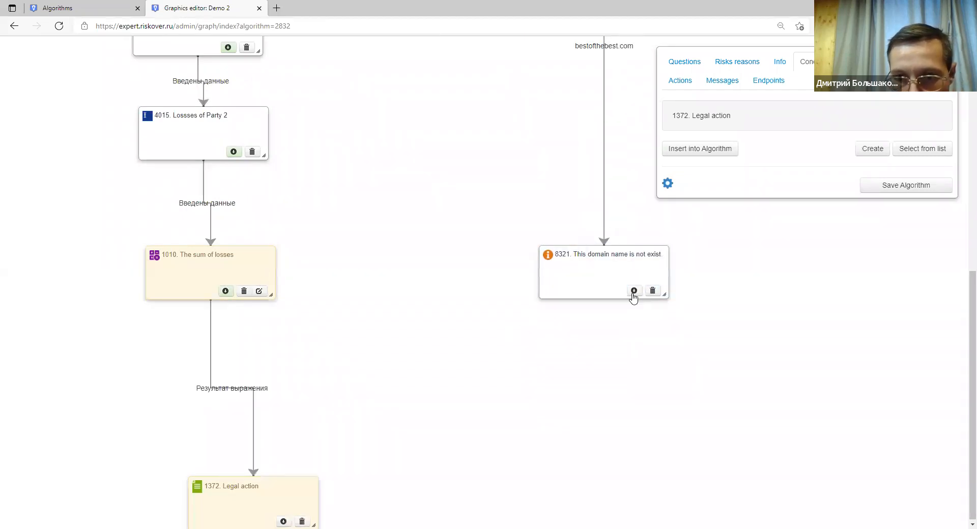
pyautogui.moveTo(634, 292); pyautogui.dragTo(322, 471)
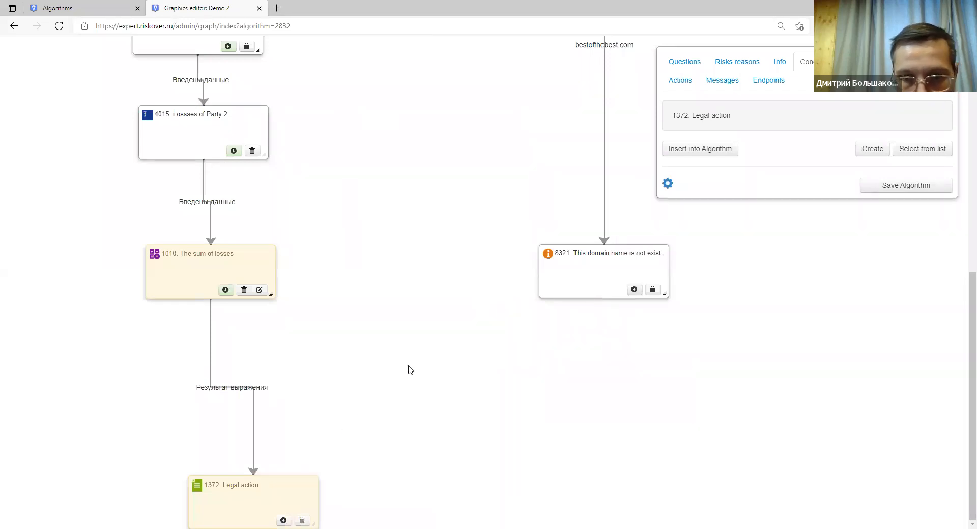
# Tidy the layout by repositioning node 8321, The sum of losses and Legal action.
pyautogui.moveTo(553, 288); pyautogui.dragTo(570, 270)
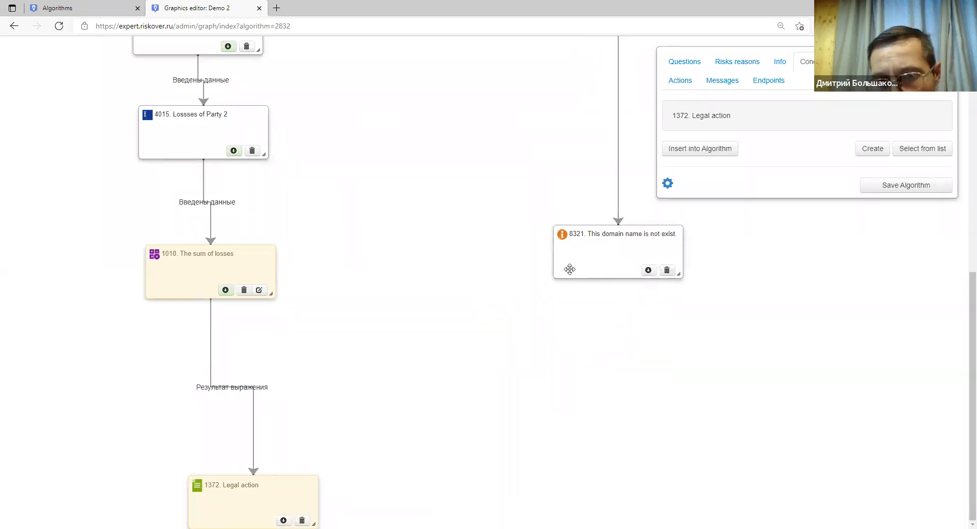
pyautogui.moveTo(641, 249); pyautogui.dragTo(616, 326)
pyautogui.moveTo(223, 267); pyautogui.dragTo(188, 264)
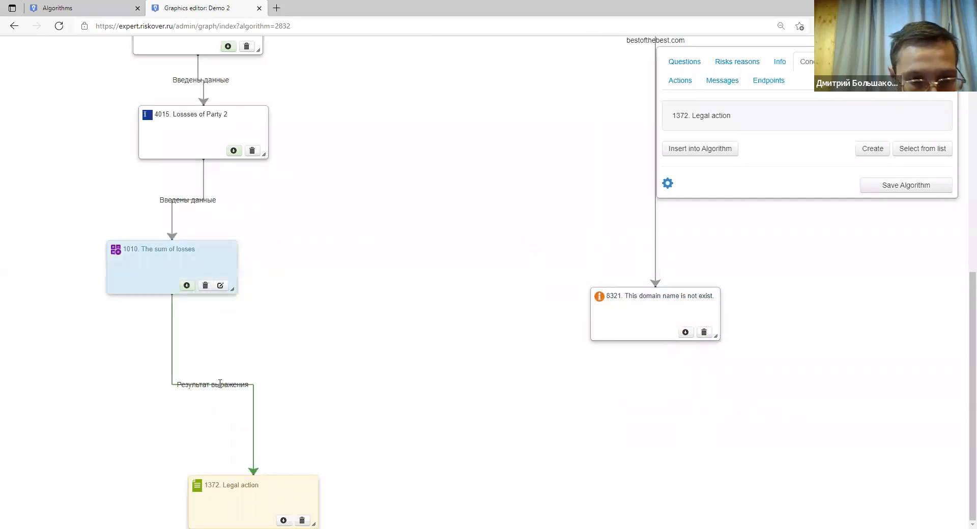
pyautogui.moveTo(236, 491); pyautogui.dragTo(221, 507)
pyautogui.scroll(-1, 627, 289)
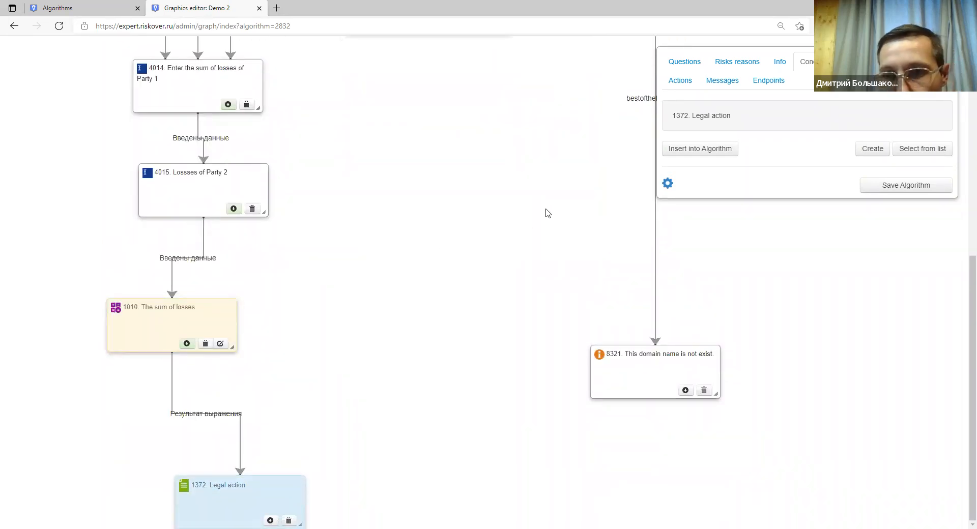
pyautogui.scroll(7, 585, 239)
pyautogui.scroll(-7, 584, 240)
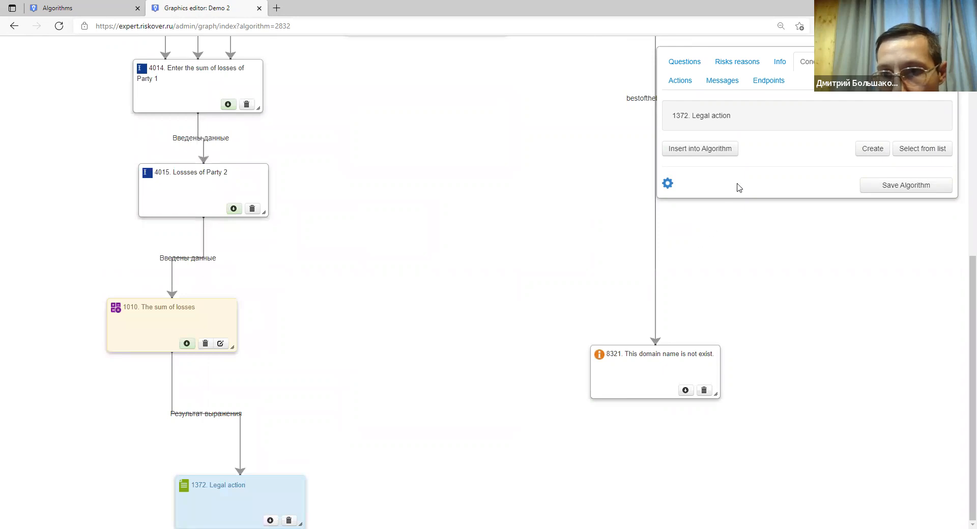
# Add an Algorithm end node and link Legal action and message 8321 into it.
pyautogui.click(766, 85)
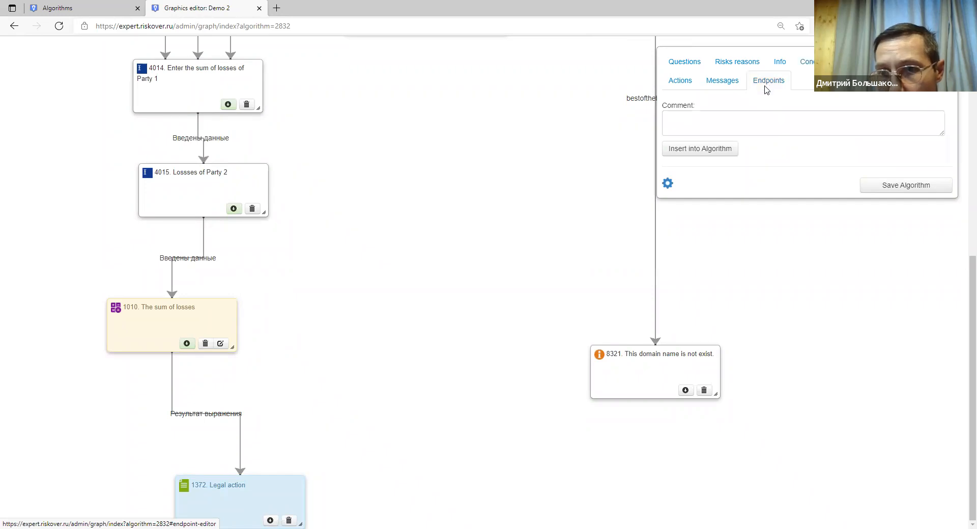
pyautogui.click(700, 151)
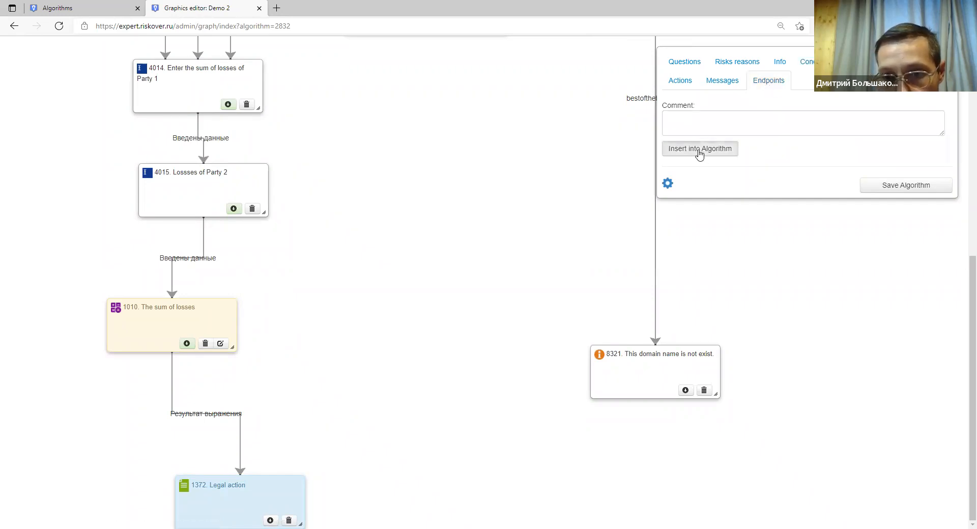
pyautogui.moveTo(51, 58); pyautogui.dragTo(384, 479)
pyautogui.moveTo(276, 291); pyautogui.dragTo(446, 477)
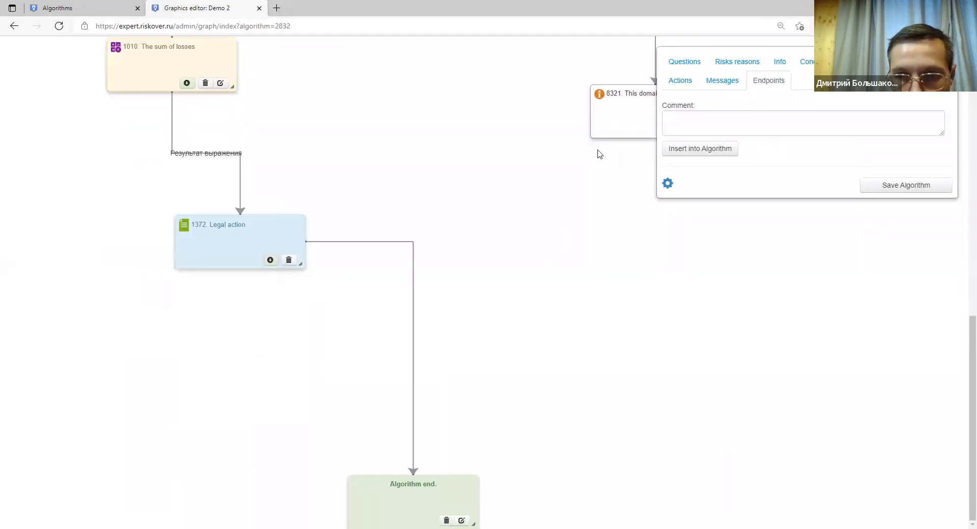
pyautogui.moveTo(603, 125); pyautogui.dragTo(613, 201)
pyautogui.moveTo(653, 248); pyautogui.dragTo(450, 482)
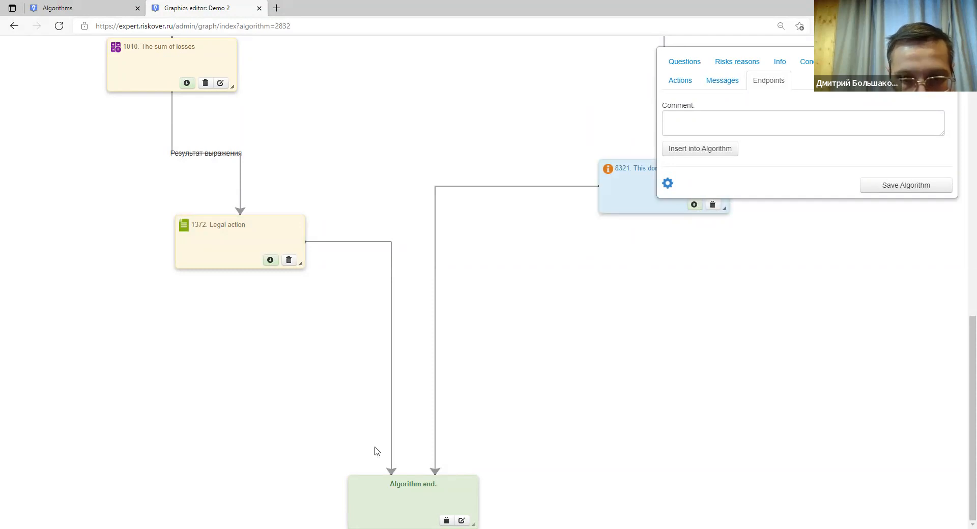
# Shift the Legal action node down-left and save the algorithm.
pyautogui.scroll(15, 374, 284)
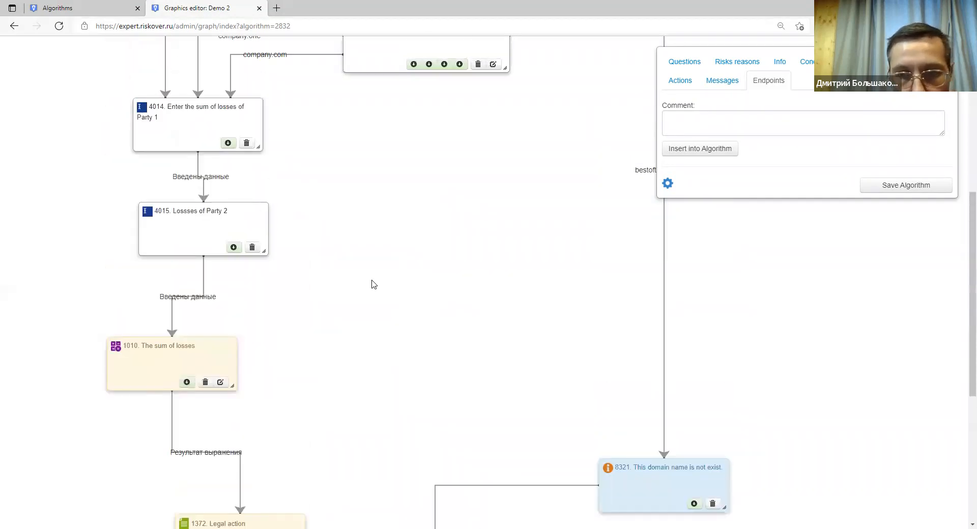
pyautogui.scroll(-15, 372, 284)
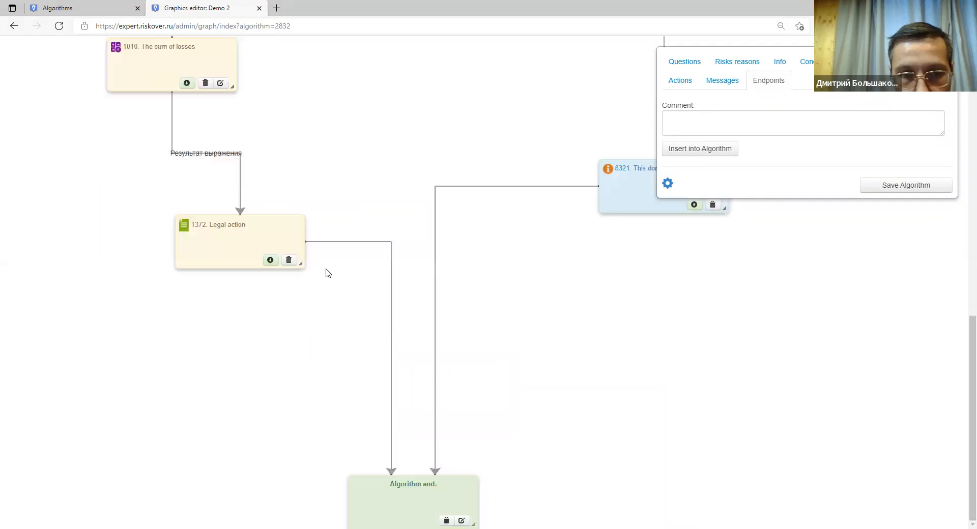
pyautogui.moveTo(243, 247); pyautogui.dragTo(206, 298)
pyautogui.scroll(3, 318, 280)
pyautogui.scroll(-3, 519, 259)
pyautogui.click(879, 190)
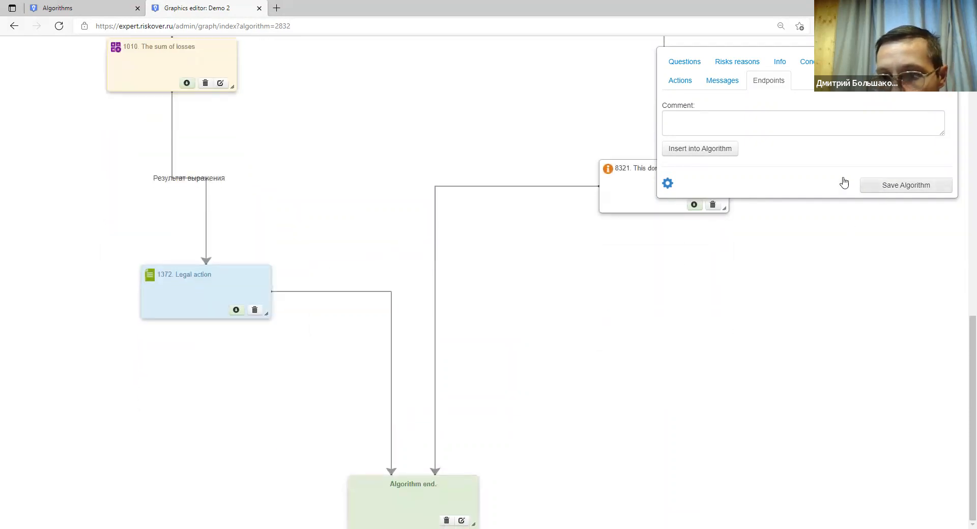
pyautogui.click(585, 81)
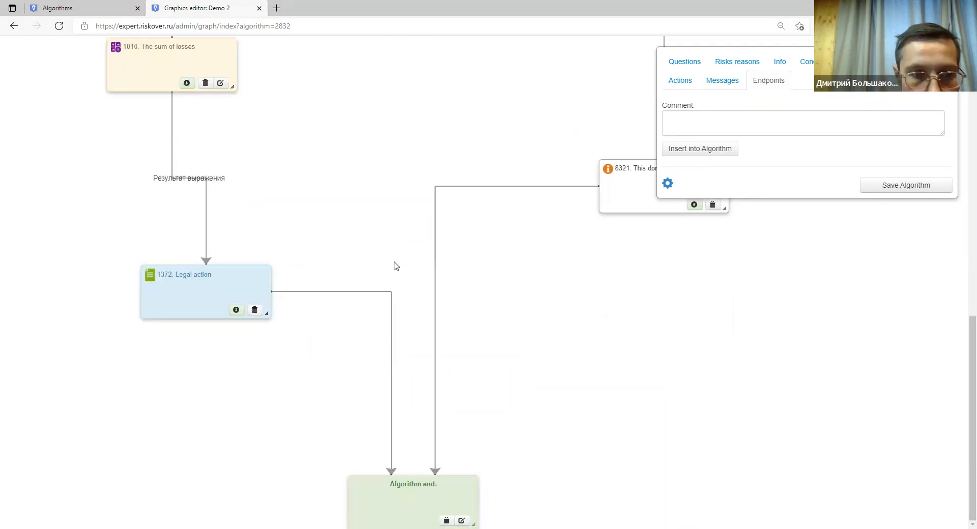
# Review the graph, then nudge the Legal action node 1372 slightly down and right.
pyautogui.scroll(5, 396, 266)
pyautogui.scroll(-5, 395, 267)
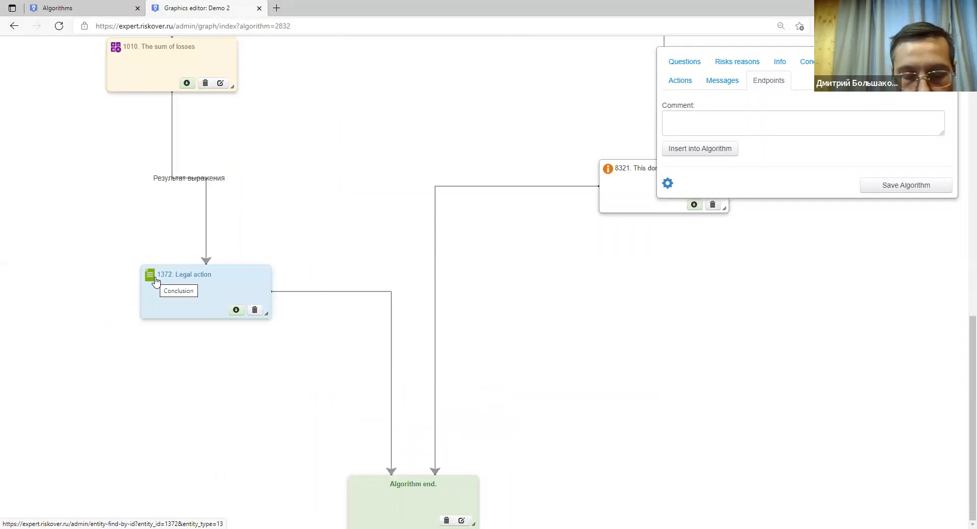
pyautogui.scroll(5, 156, 281)
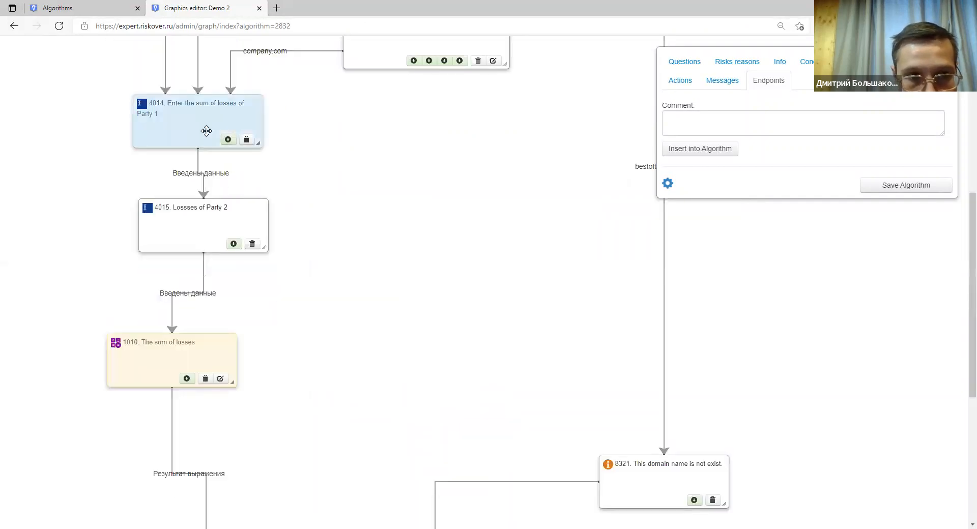
pyautogui.scroll(-5, 336, 267)
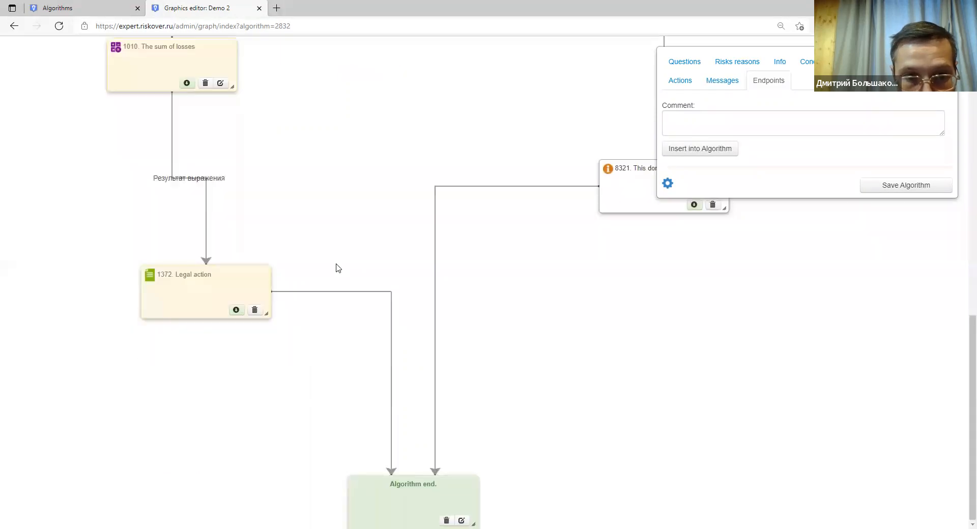
pyautogui.scroll(11, 336, 267)
pyautogui.scroll(-11, 336, 266)
pyautogui.scroll(5, 312, 260)
pyautogui.scroll(-2, 310, 256)
pyautogui.scroll(-3, 312, 256)
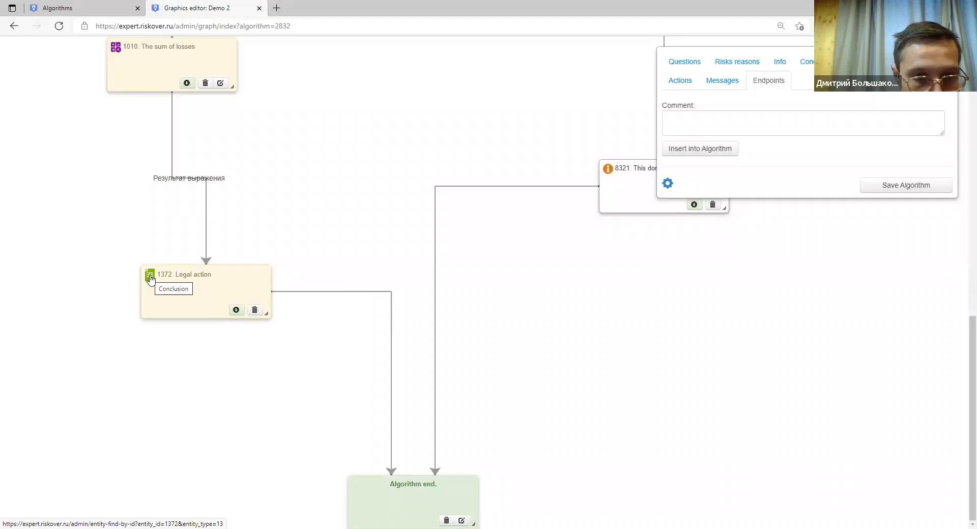
pyautogui.moveTo(151, 278); pyautogui.dragTo(160, 298)
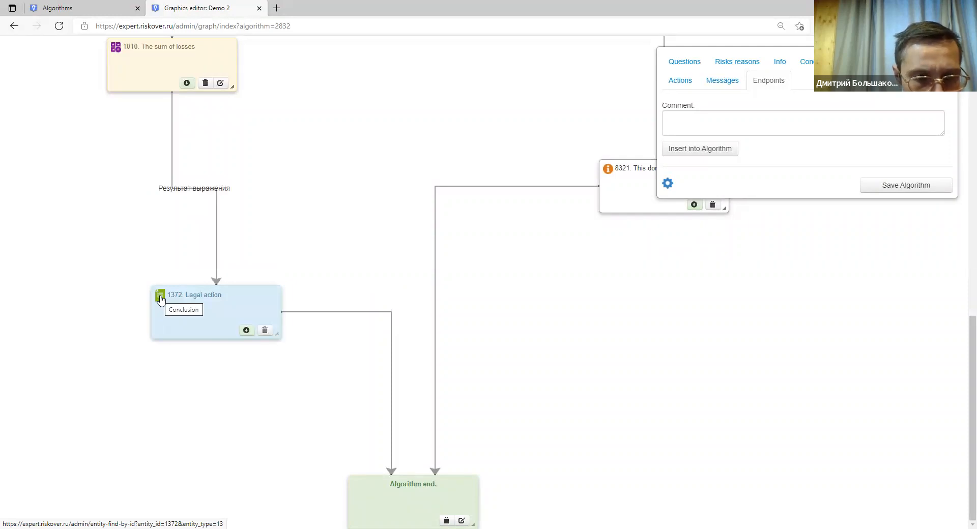
# From node 1372, open the Legal action conclusion record and view its template processing rules.
pyautogui.click(160, 299)
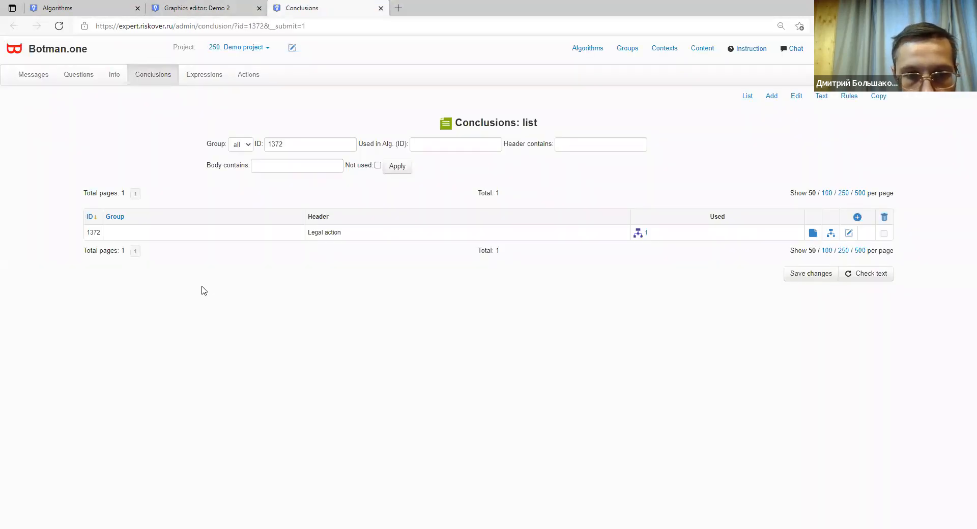
pyautogui.click(831, 235)
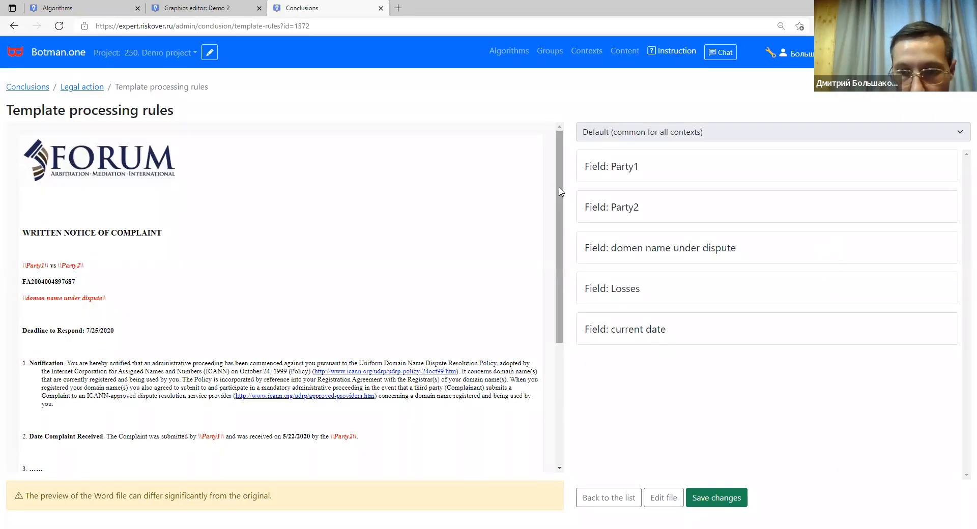
pyautogui.scroll(-3, 176, 251)
pyautogui.scroll(3, 168, 251)
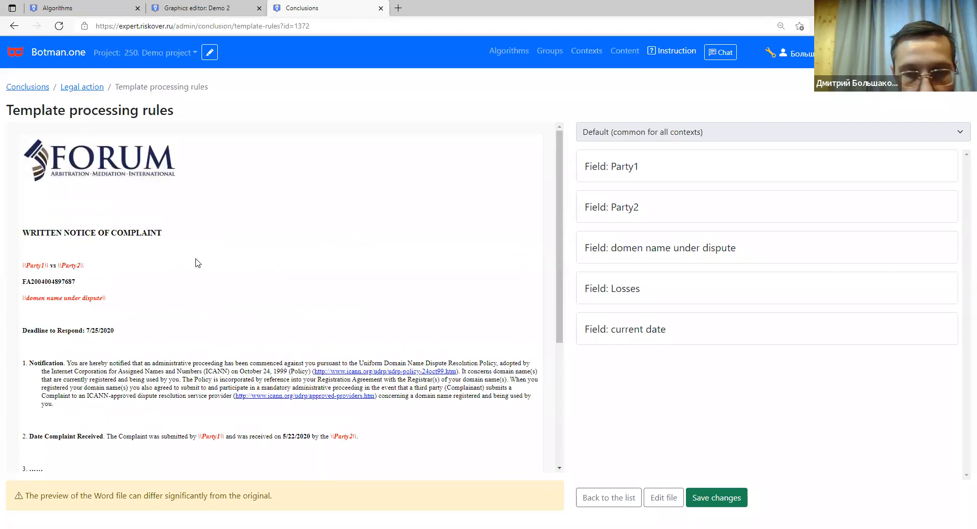
# Add a Substitute rule to Party1 using the Text value of Info entity 4008. Party1.
pyautogui.click(620, 167)
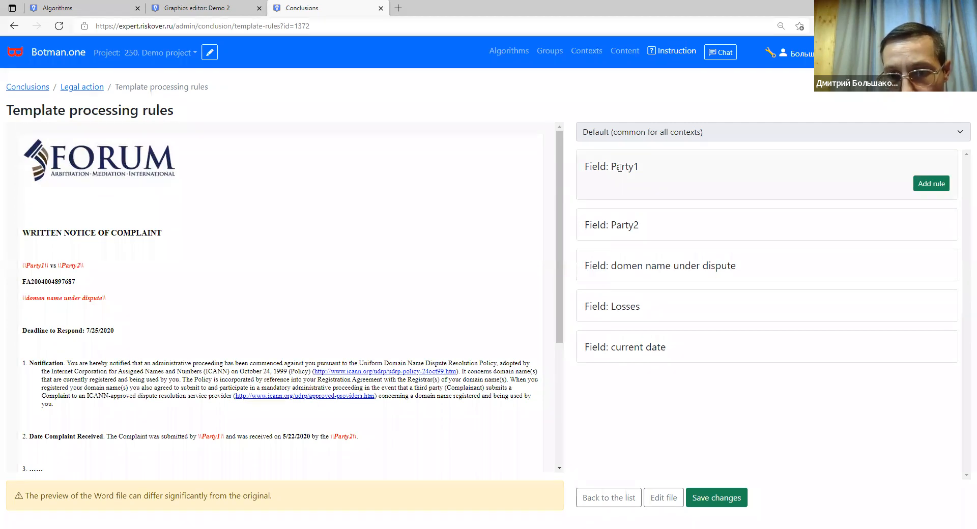
pyautogui.click(927, 184)
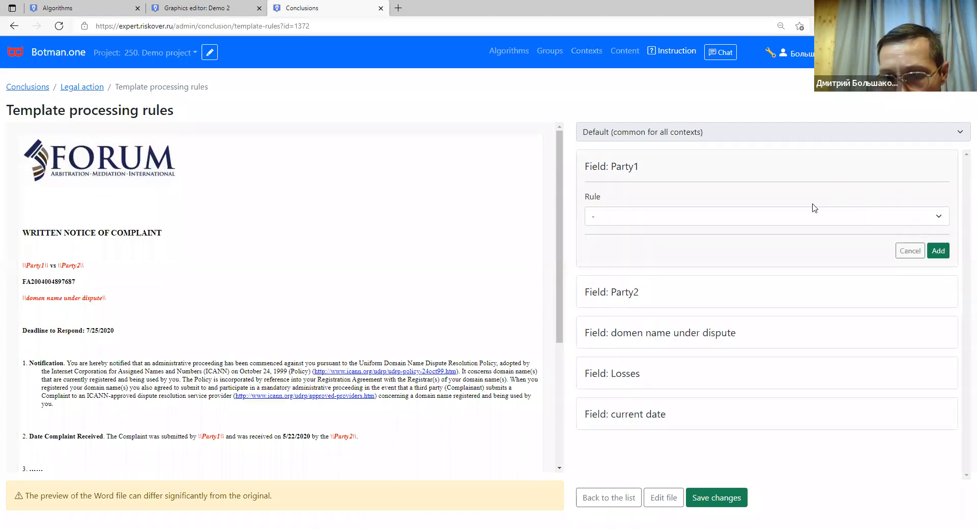
pyautogui.click(711, 222)
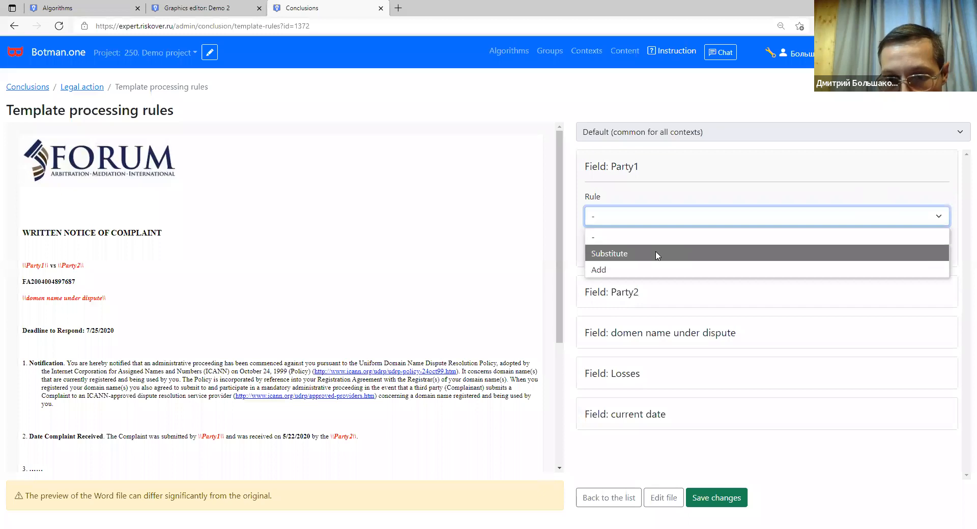
pyautogui.click(657, 255)
pyautogui.click(646, 243)
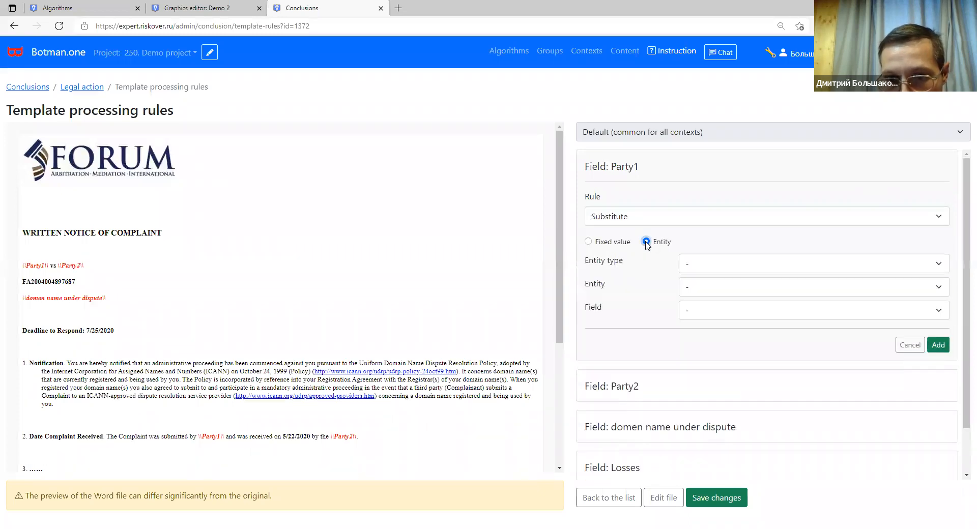
pyautogui.click(696, 266)
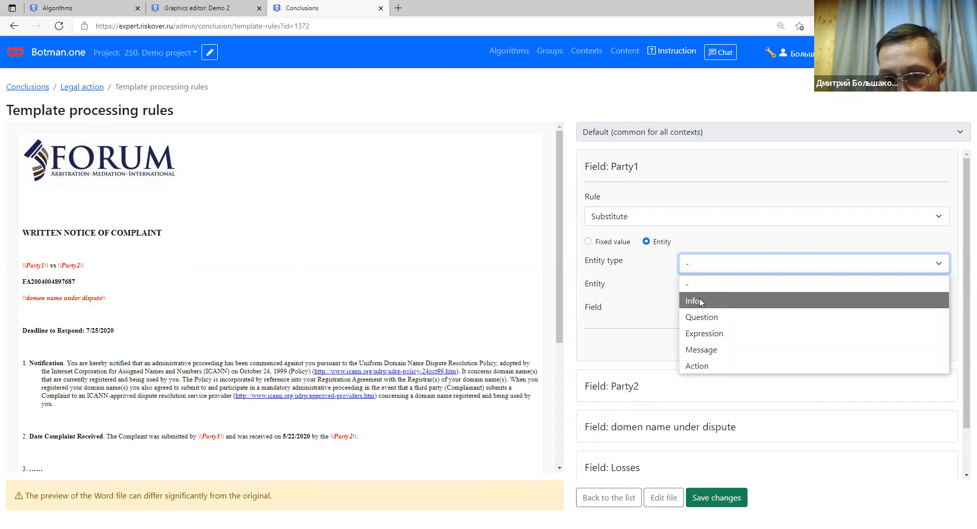
pyautogui.click(701, 302)
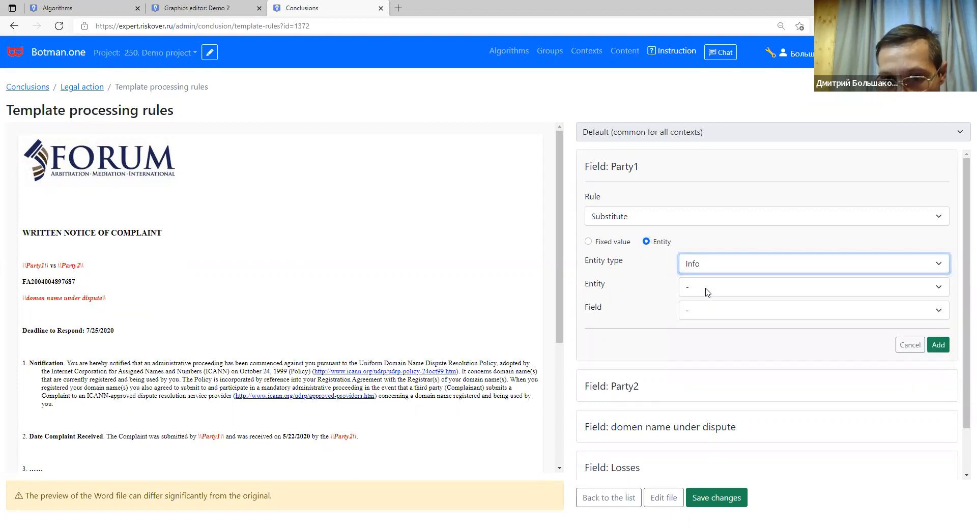
pyautogui.click(708, 292)
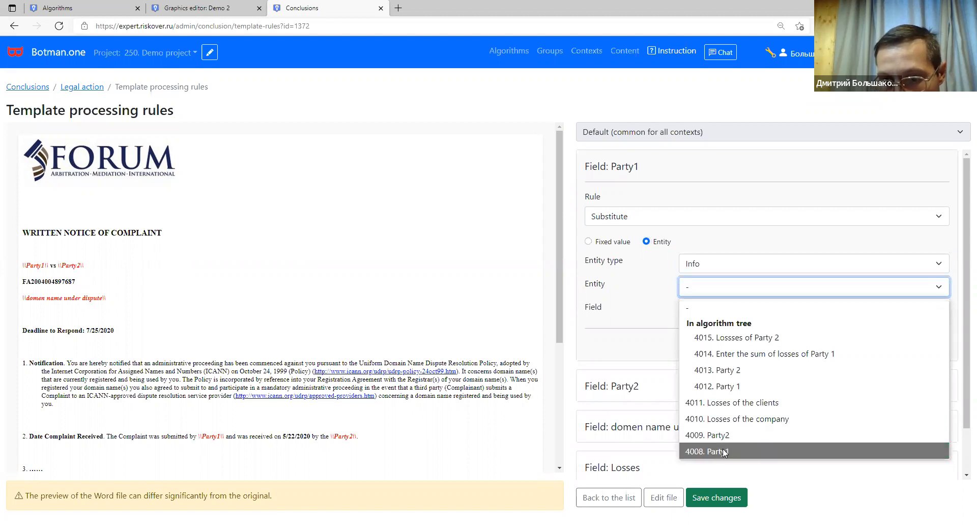
pyautogui.press('Return')
pyautogui.click(732, 316)
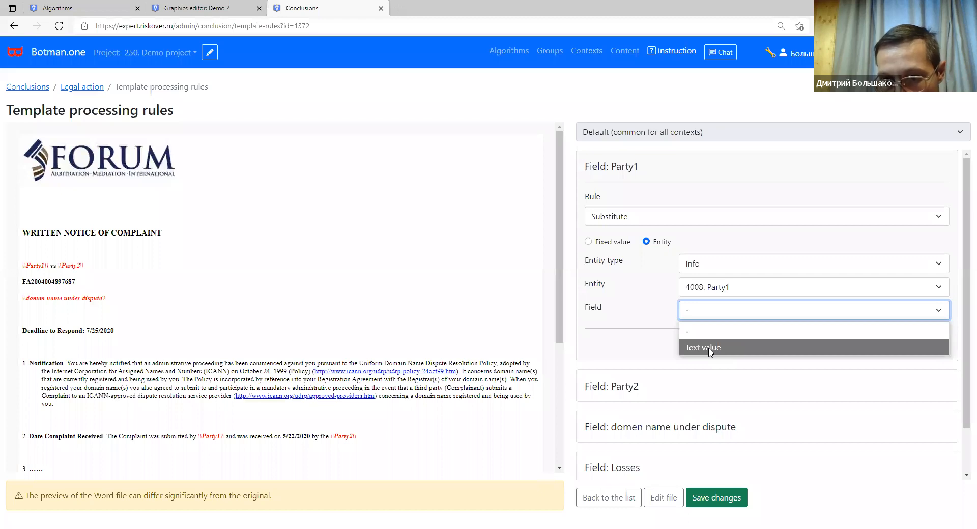
pyautogui.click(773, 352)
pyautogui.click(939, 345)
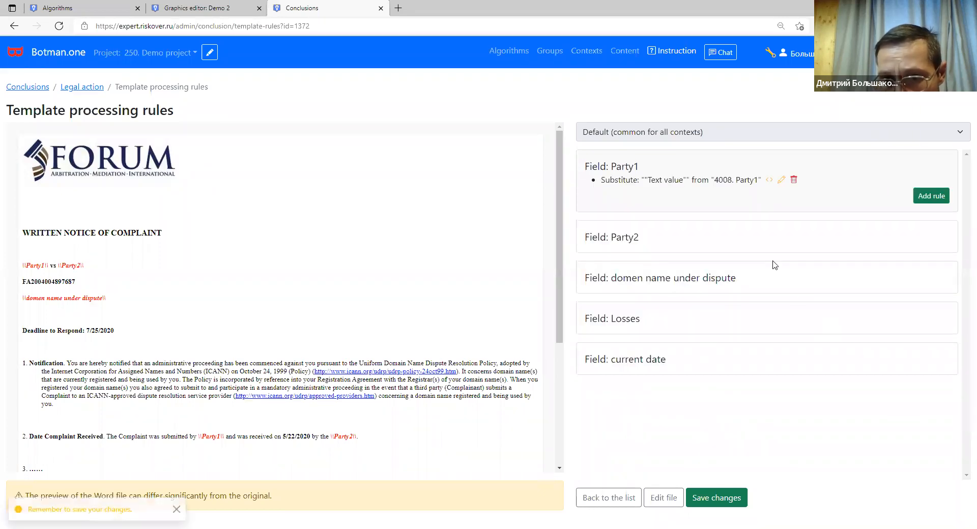
# Add a Substitute rule to Party2 using the Text value of Info entity 4013. Party 2.
pyautogui.moveTo(621, 240)
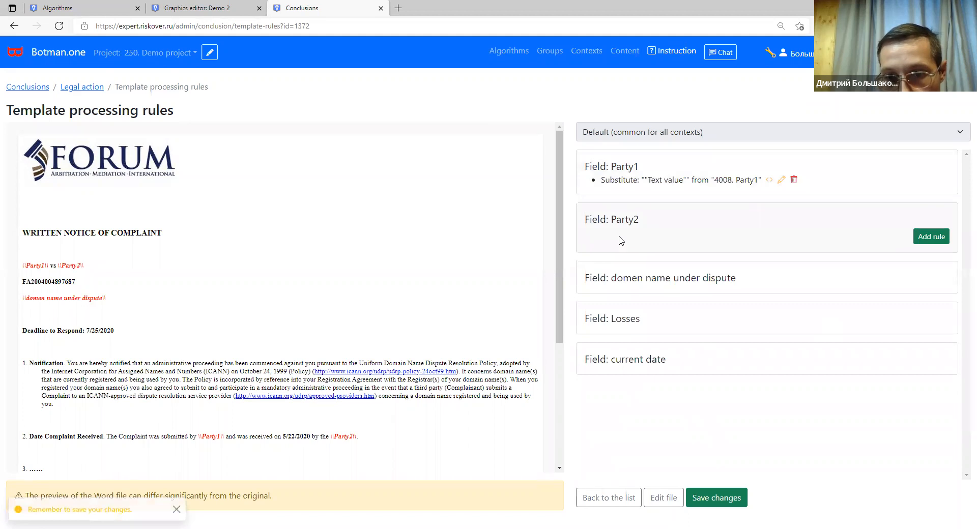
pyautogui.click(919, 241)
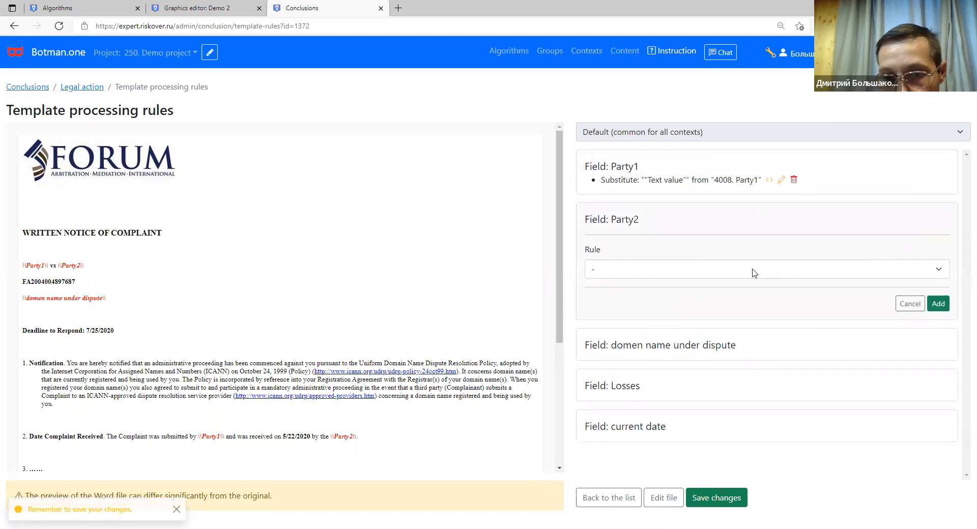
pyautogui.click(657, 269)
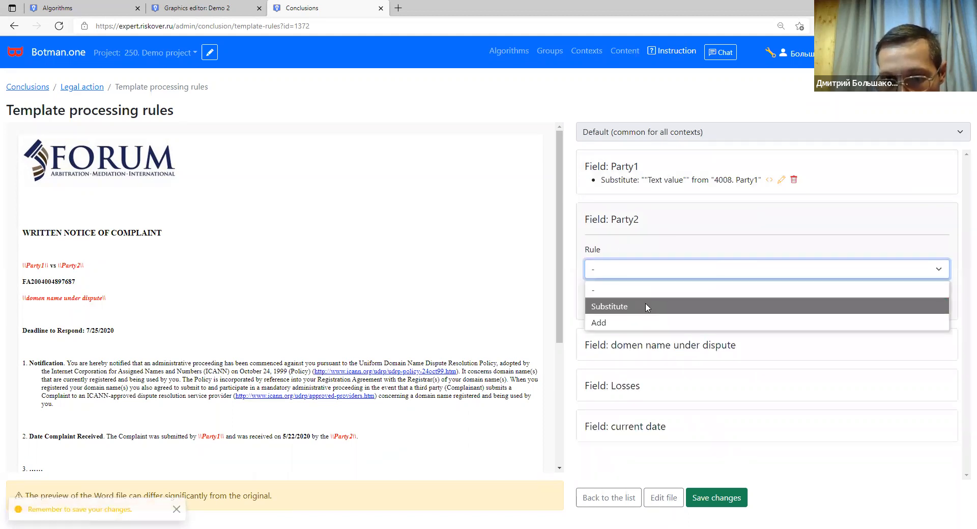
pyautogui.click(647, 307)
pyautogui.click(647, 295)
pyautogui.click(697, 317)
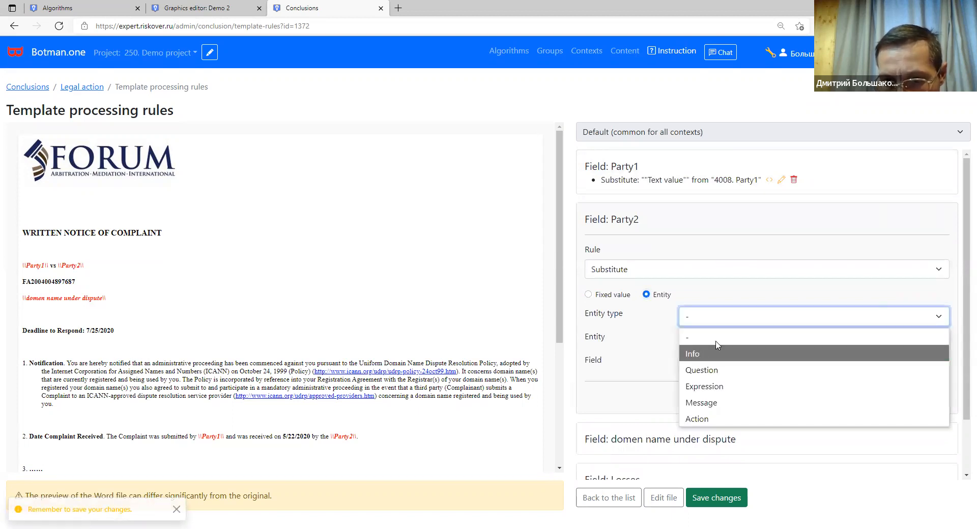
pyautogui.click(717, 350)
pyautogui.click(717, 340)
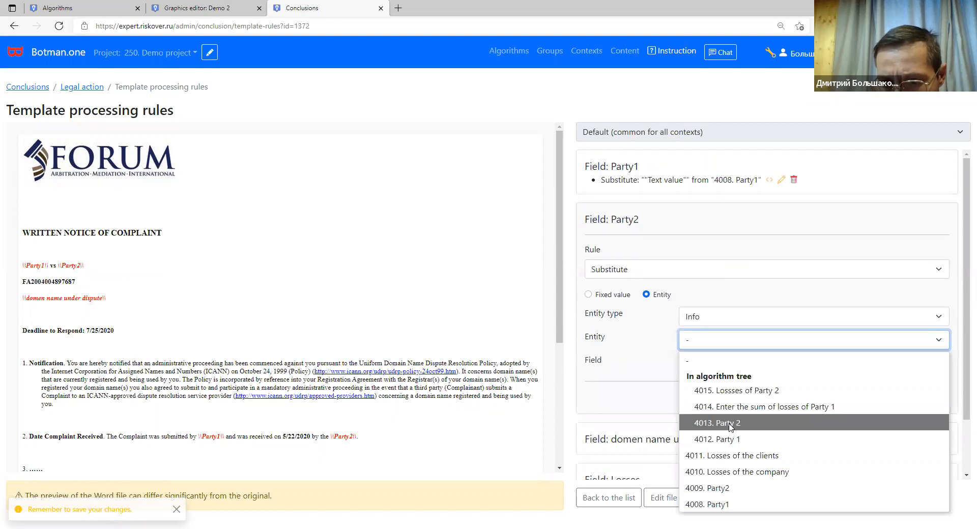
pyautogui.click(731, 423)
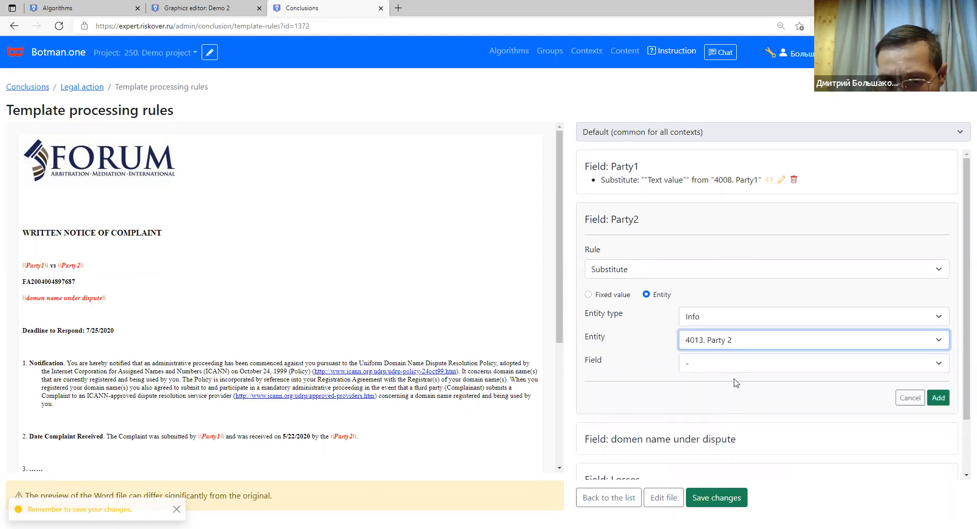
pyautogui.click(731, 363)
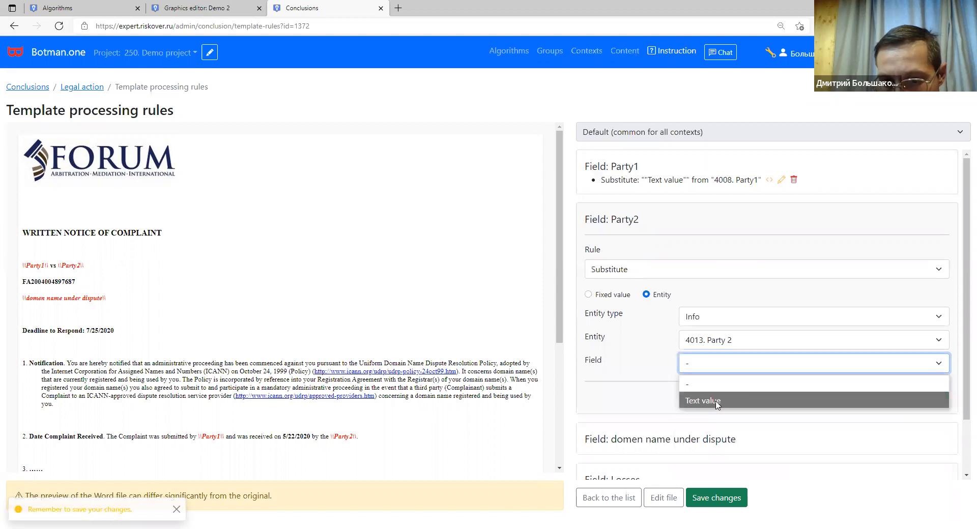
pyautogui.click(717, 402)
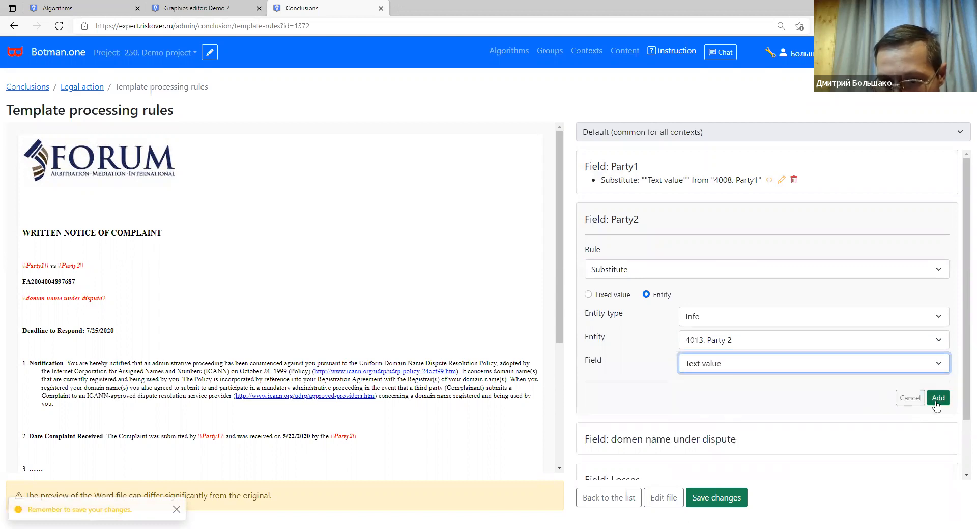
pyautogui.click(939, 399)
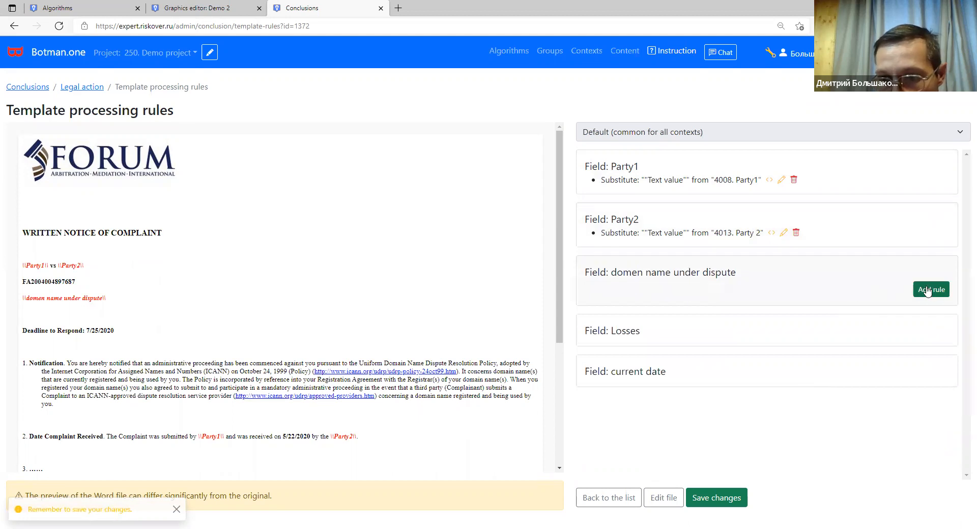
# Make the domain name field substitute the Selected Answer Text of question 9810.
pyautogui.click(929, 290)
pyautogui.click(750, 327)
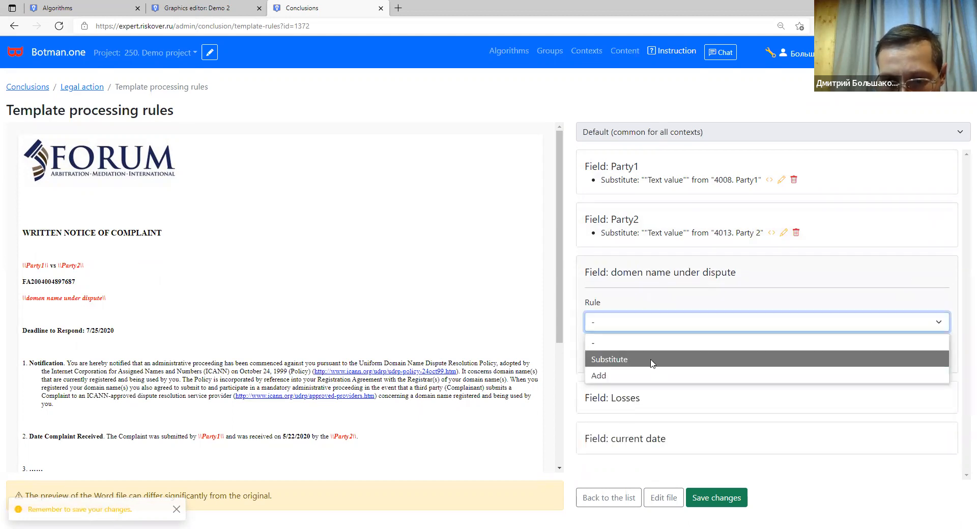
pyautogui.click(650, 357)
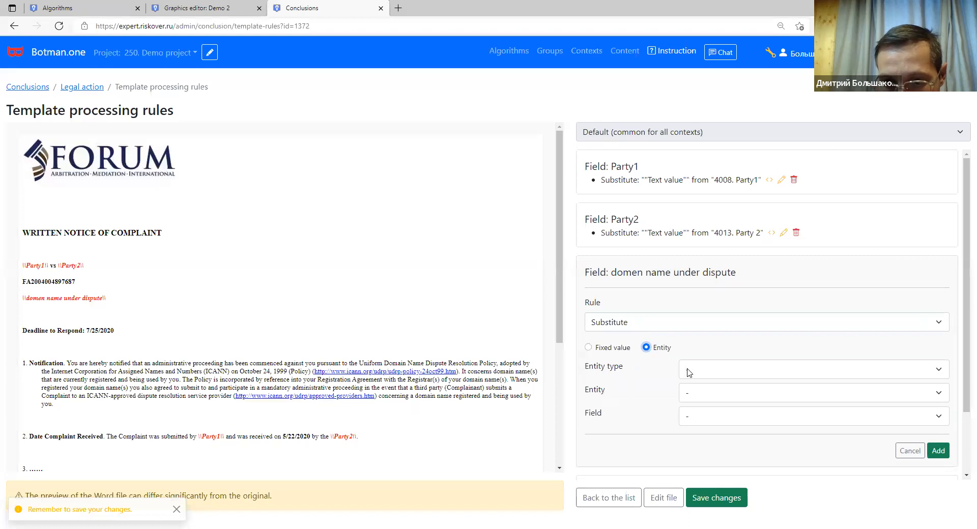
pyautogui.click(688, 372)
pyautogui.click(709, 424)
pyautogui.click(719, 399)
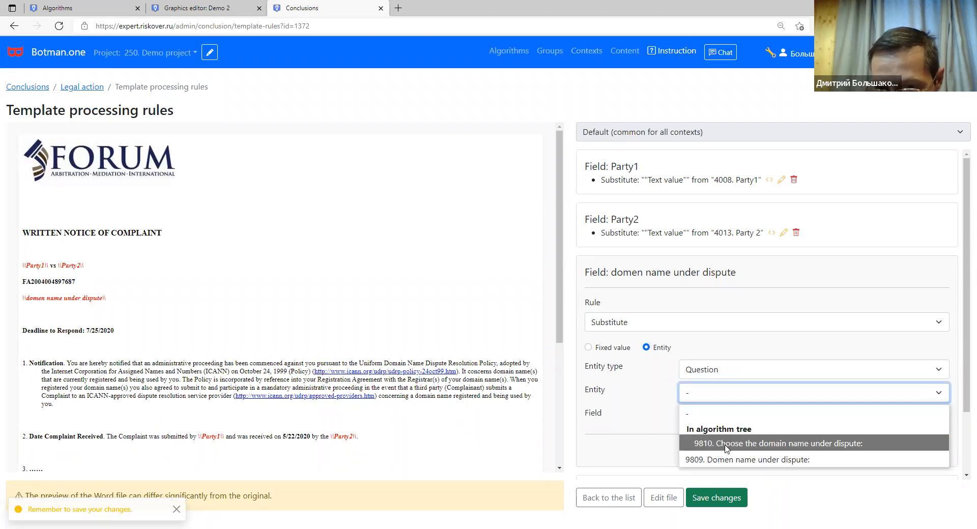
pyautogui.click(728, 444)
pyautogui.click(743, 413)
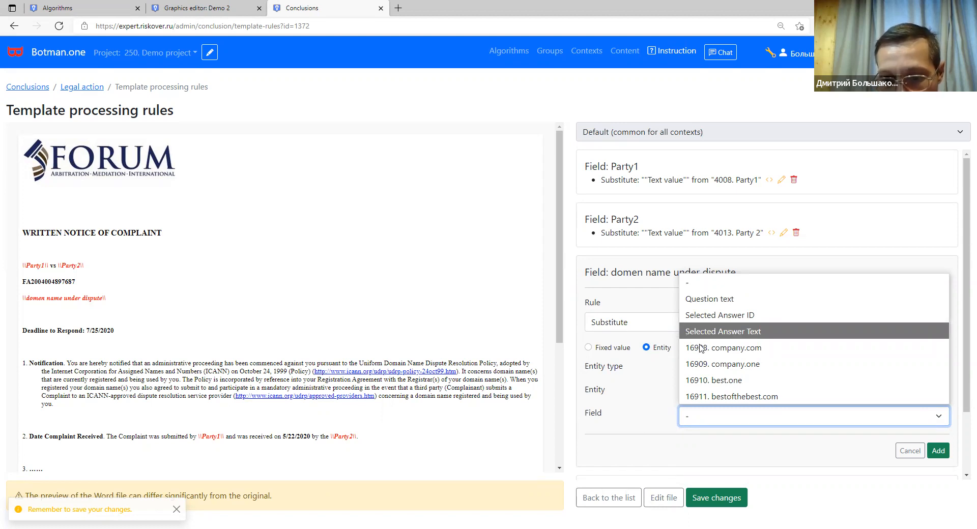
pyautogui.click(739, 335)
pyautogui.scroll(-2, 817, 409)
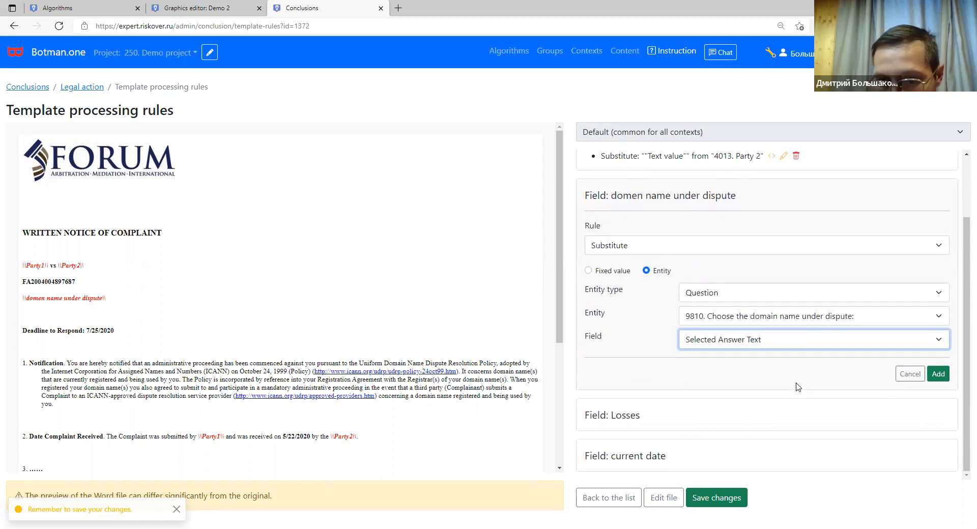
pyautogui.click(937, 375)
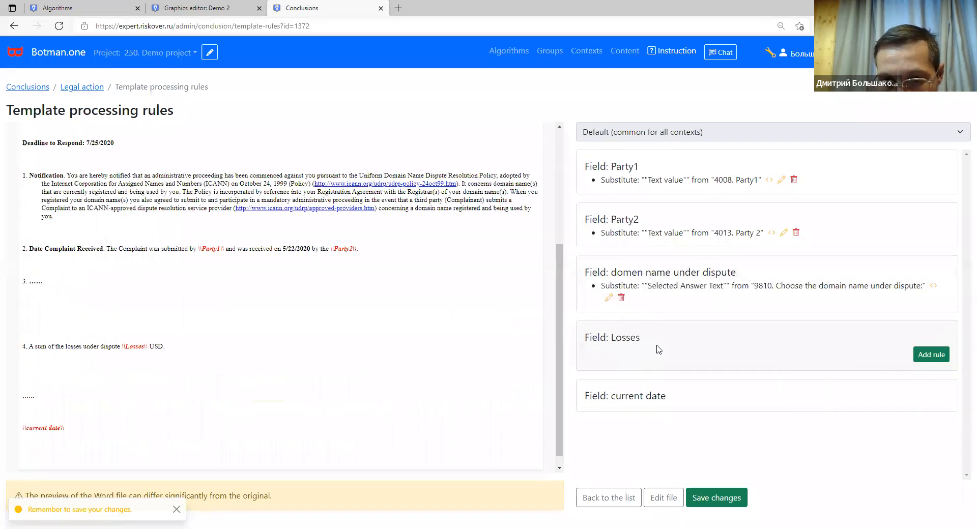
# Make the Losses field substitute the Result of expression 1010. The sum of losses.
pyautogui.click(923, 355)
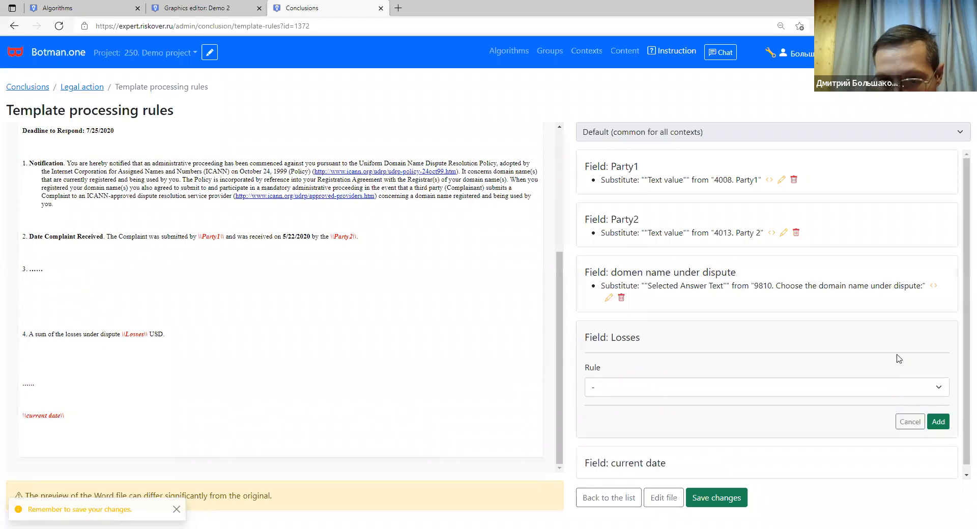
pyautogui.click(660, 390)
pyautogui.click(642, 425)
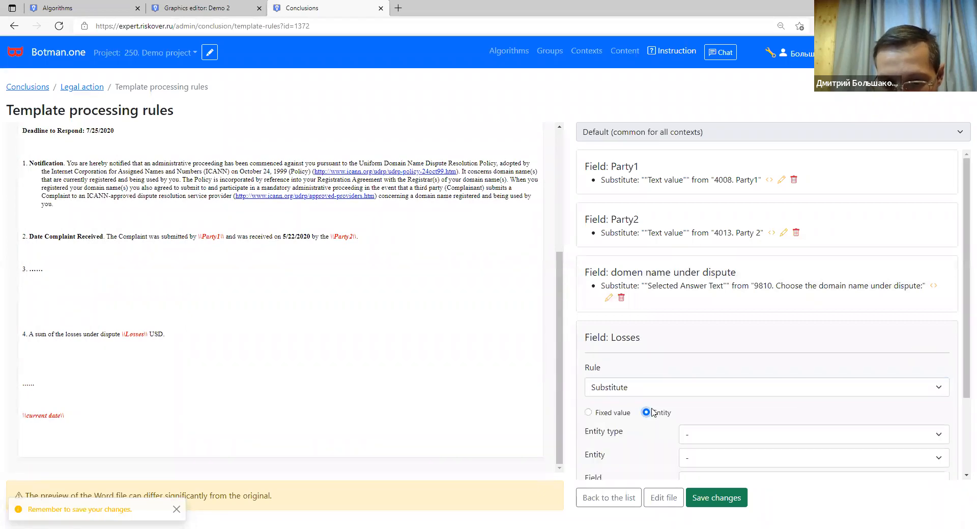
pyautogui.scroll(-2, 662, 402)
pyautogui.click(703, 337)
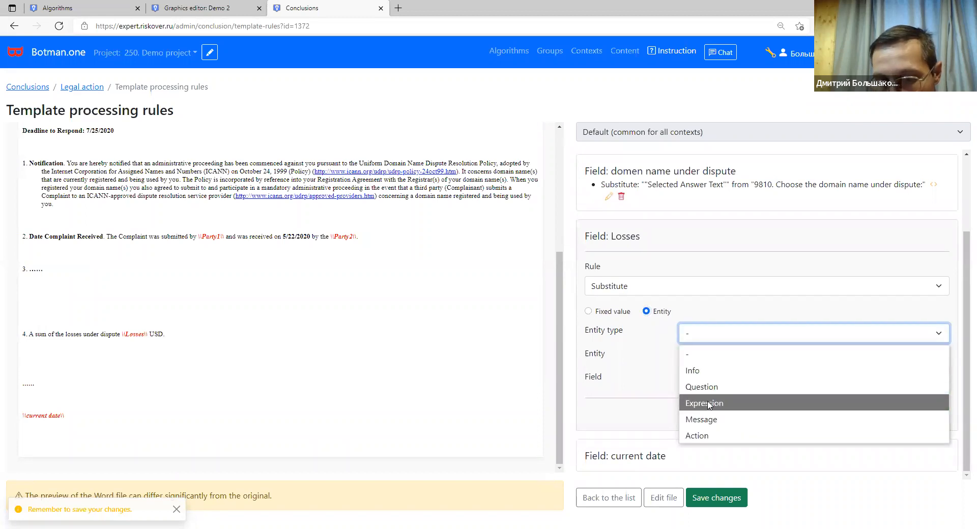
pyautogui.click(708, 405)
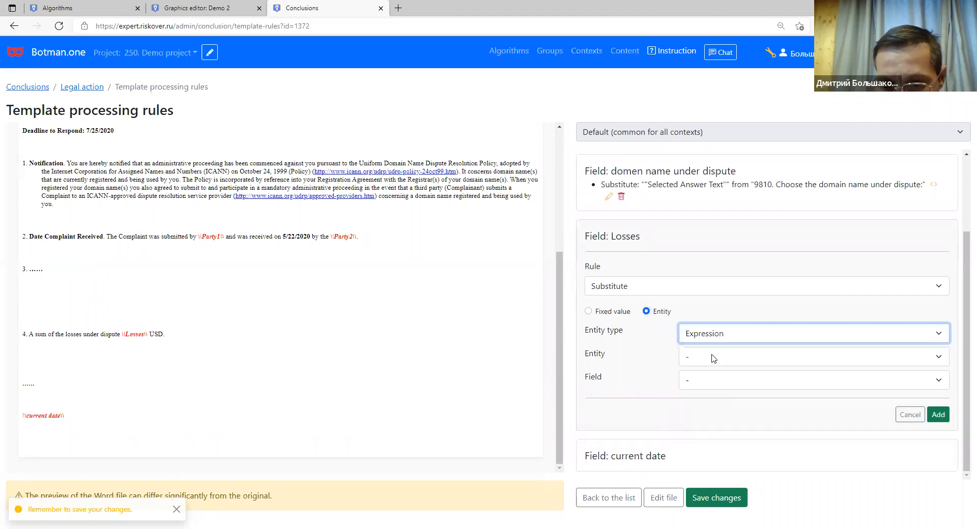
pyautogui.click(714, 360)
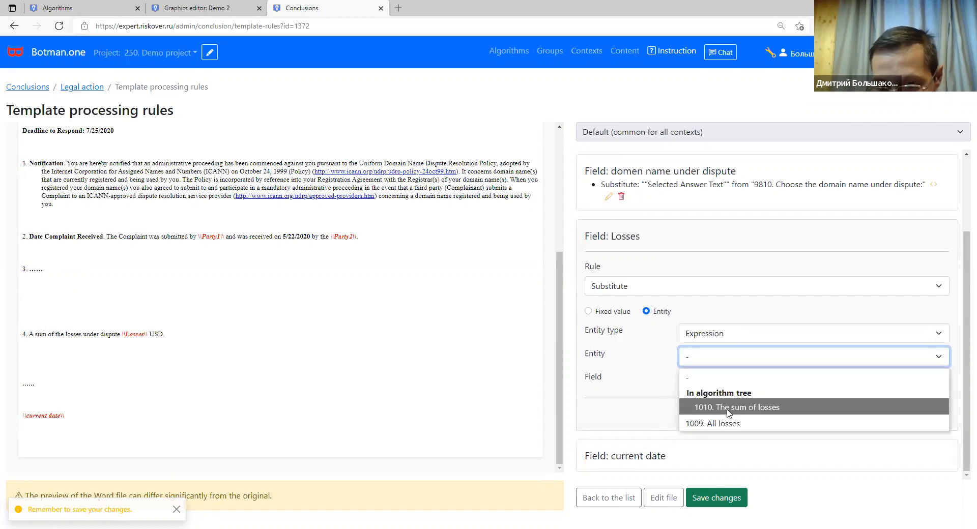
pyautogui.click(728, 410)
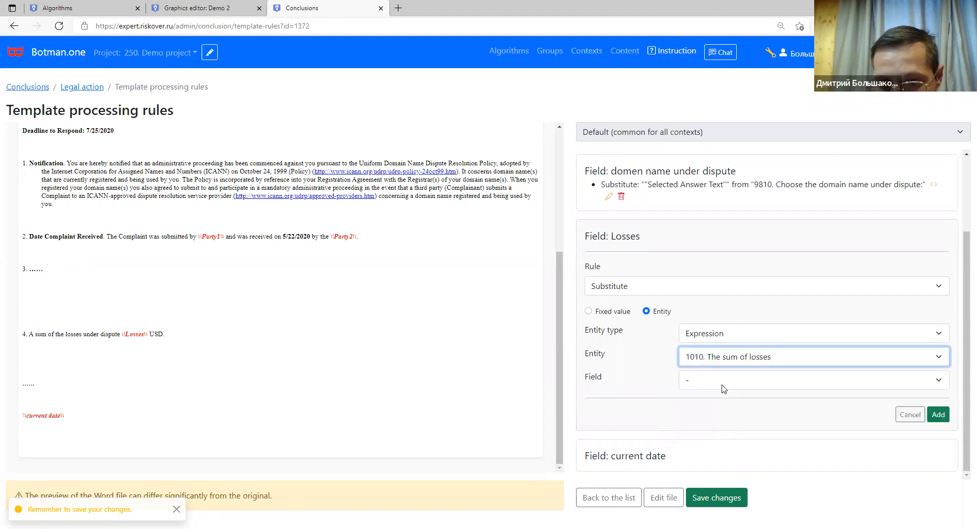
pyautogui.click(723, 382)
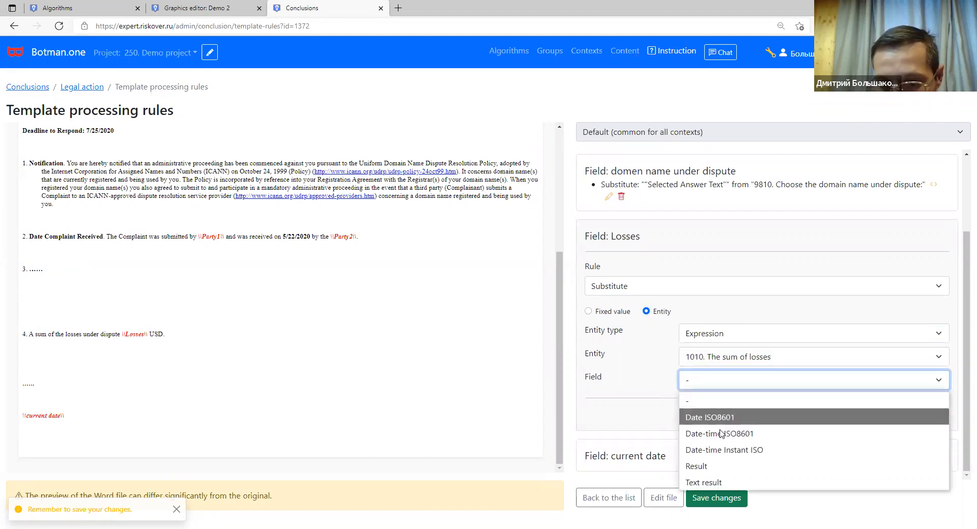
pyautogui.click(717, 467)
pyautogui.click(933, 420)
# Give the current date field a Current date function substitution and save all template rules.
pyautogui.moveTo(651, 415)
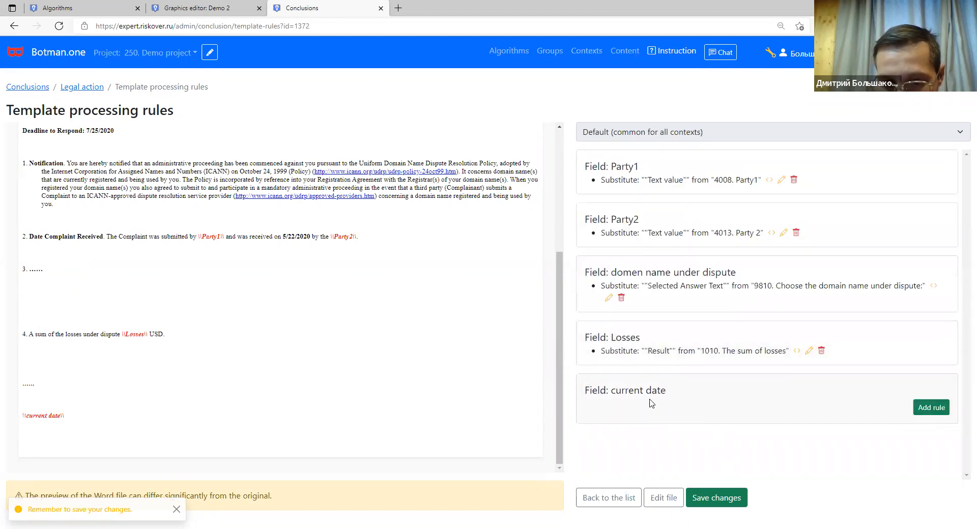
pyautogui.click(932, 419)
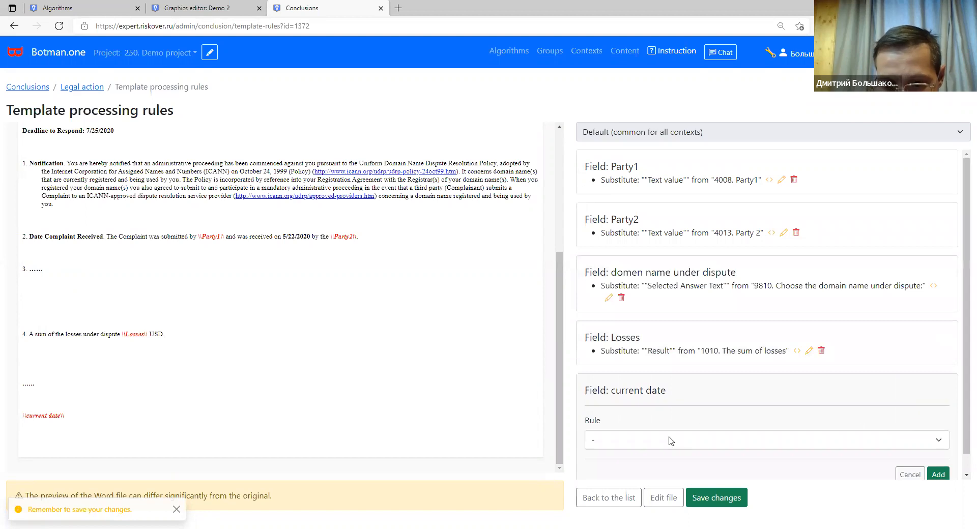
pyautogui.click(652, 439)
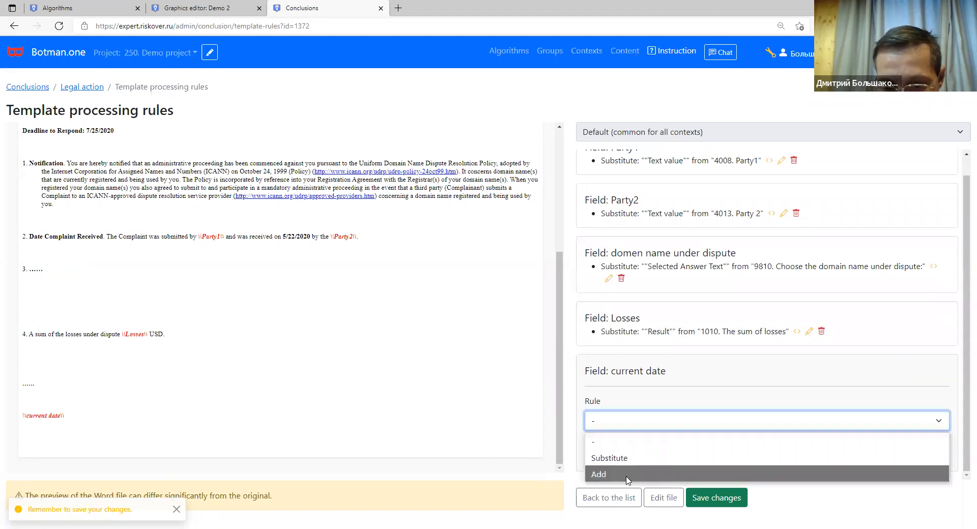
pyautogui.click(658, 474)
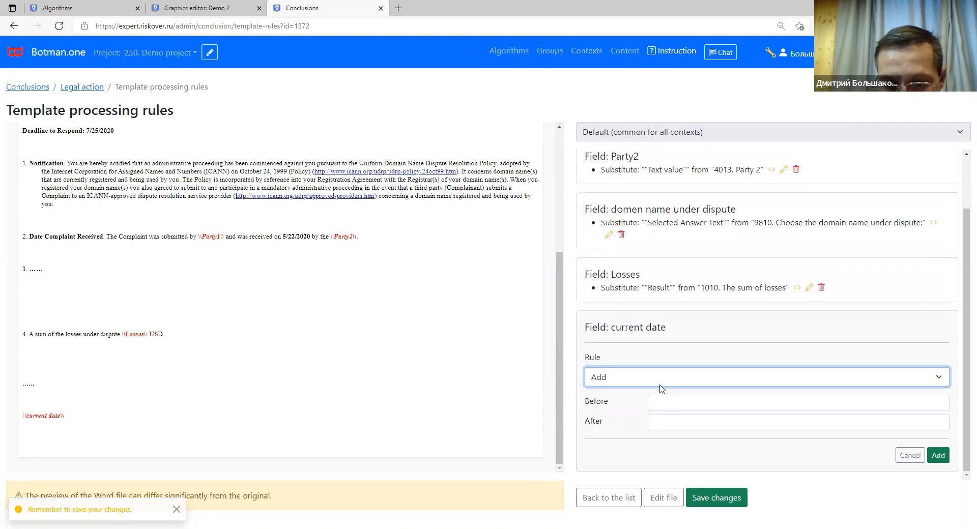
pyautogui.press('Up')
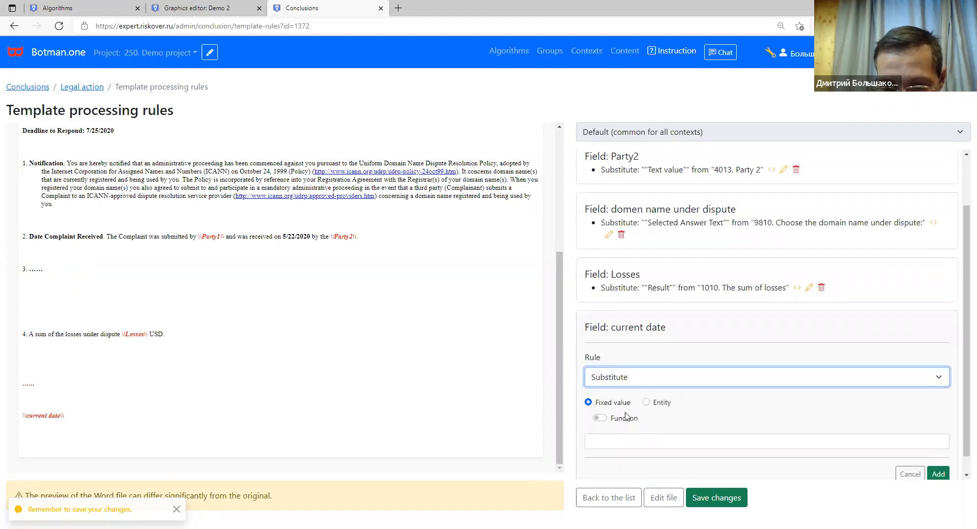
pyautogui.click(600, 419)
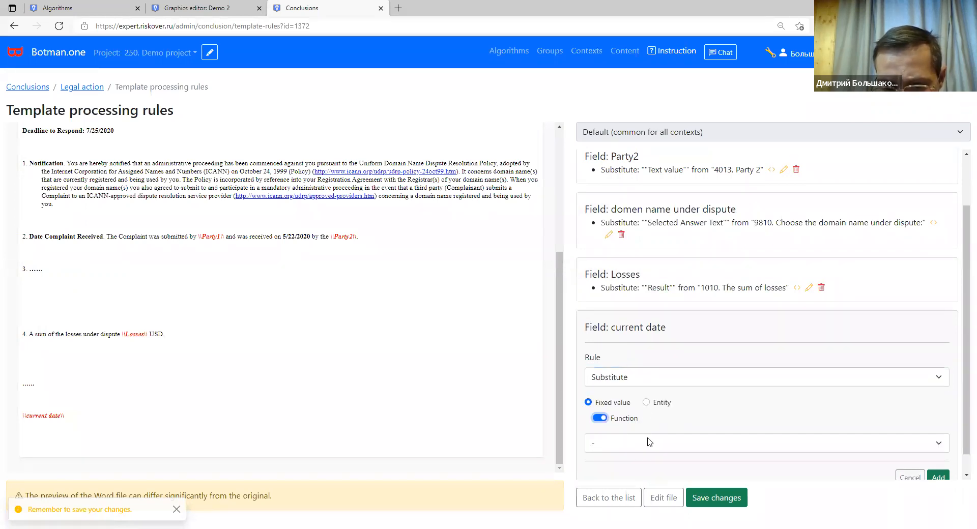
pyautogui.click(629, 450)
pyautogui.click(629, 457)
pyautogui.click(939, 457)
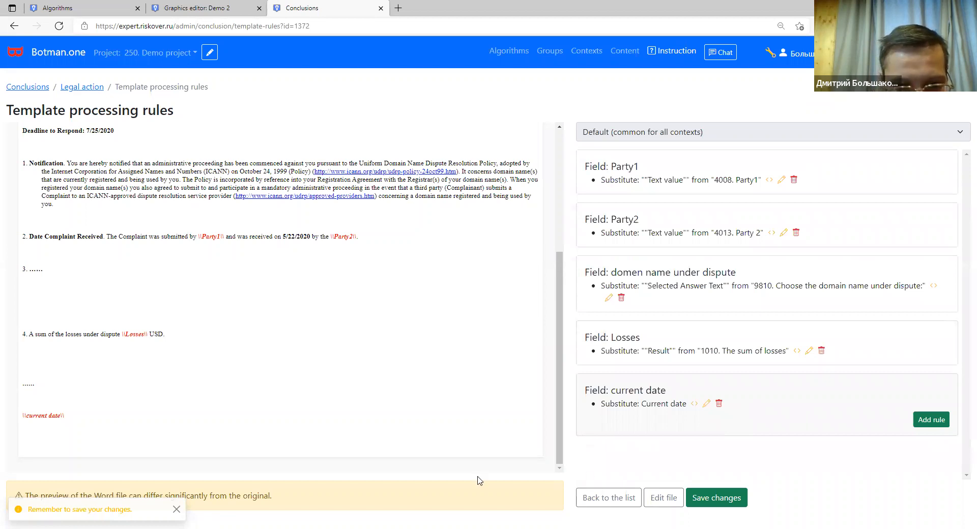
pyautogui.click(711, 503)
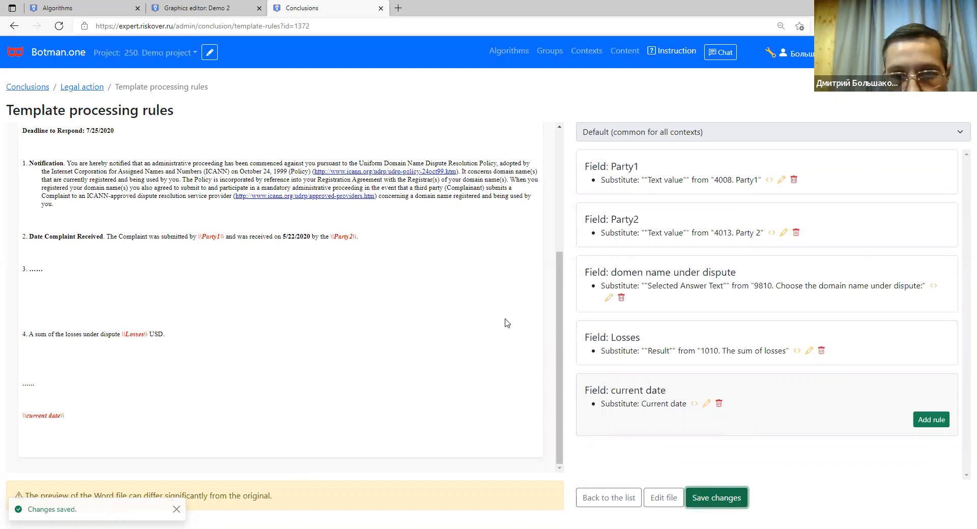
pyautogui.click(116, 12)
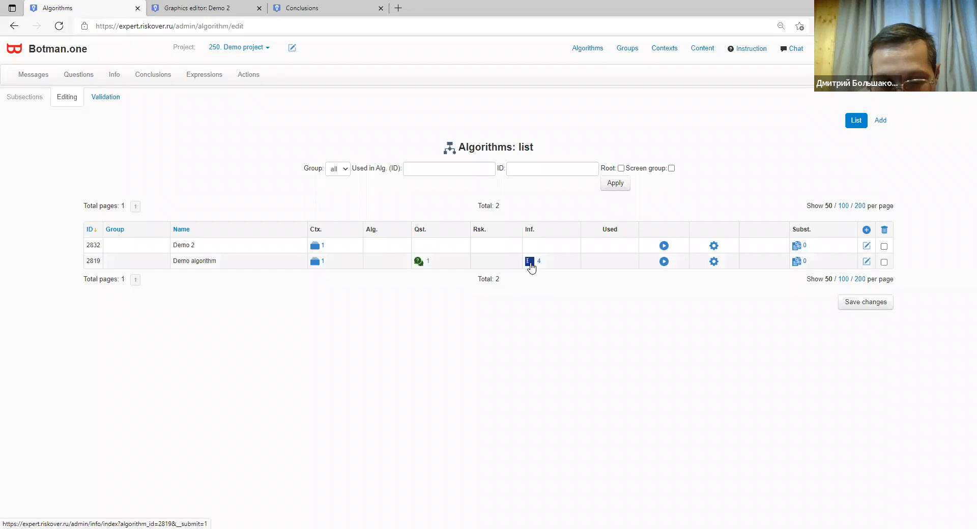
# Run the Demo algorithm and start replacing the Party1 answer COmp1 with 'COmpany'.
pyautogui.click(664, 261)
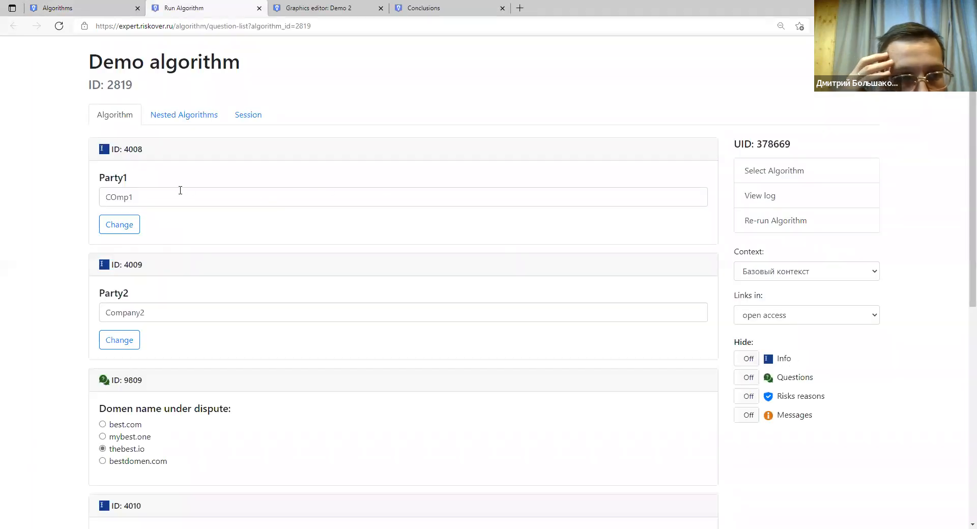
pyautogui.moveTo(181, 190); pyautogui.dragTo(77, 191)
pyautogui.click(107, 224)
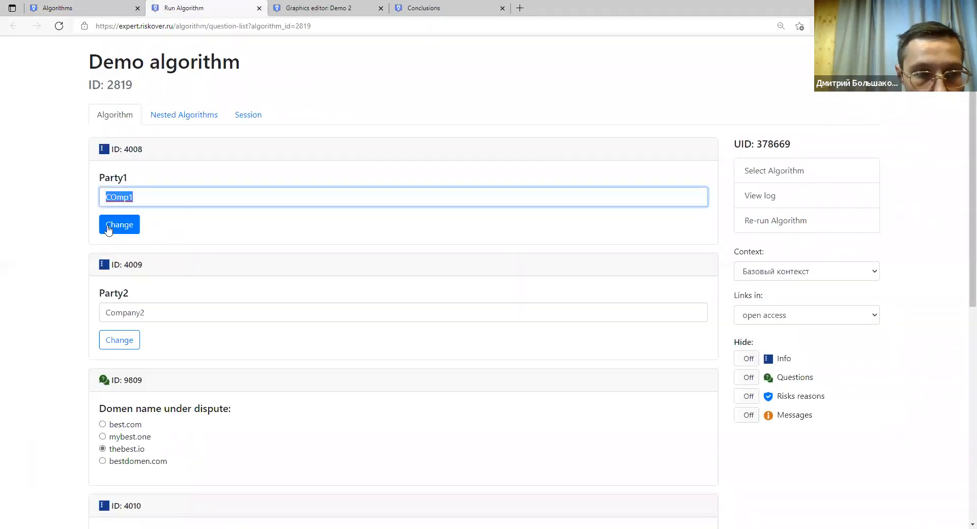
pyautogui.scroll(-3, 192, 260)
pyautogui.scroll(-4, 192, 262)
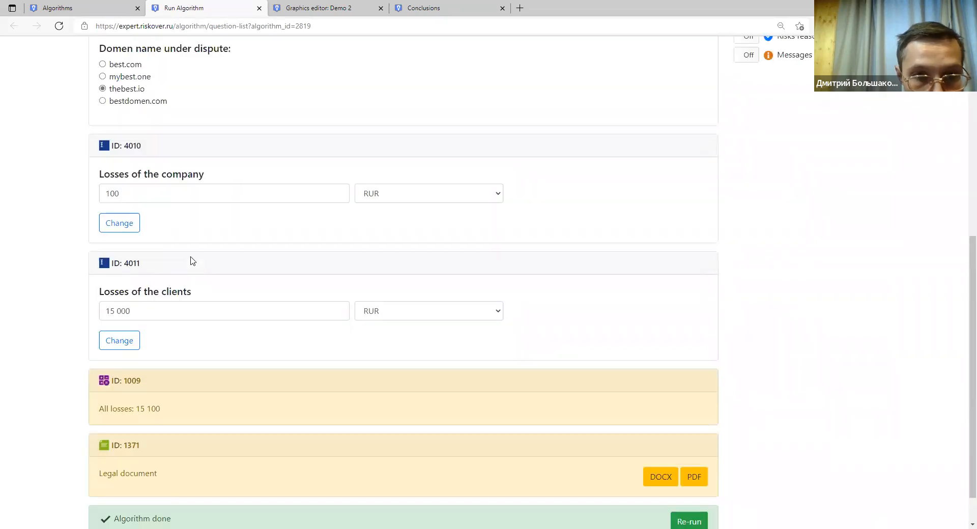
pyautogui.scroll(7, 190, 260)
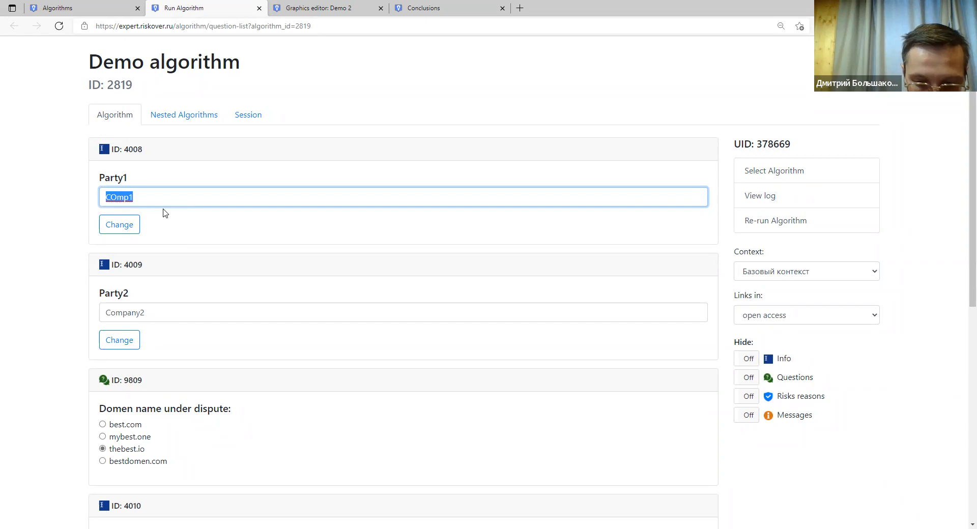
pyautogui.write('COmpany 111')
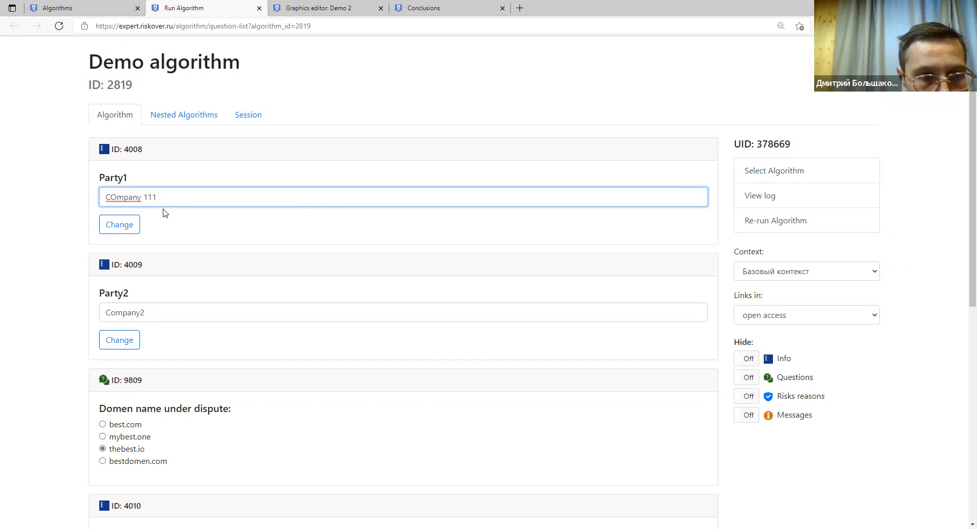
# Append '222' to the Party2 answer and choose mybest.one as the disputed domain.
pyautogui.click(150, 314)
pyautogui.write('222')
pyautogui.scroll(-3, 150, 357)
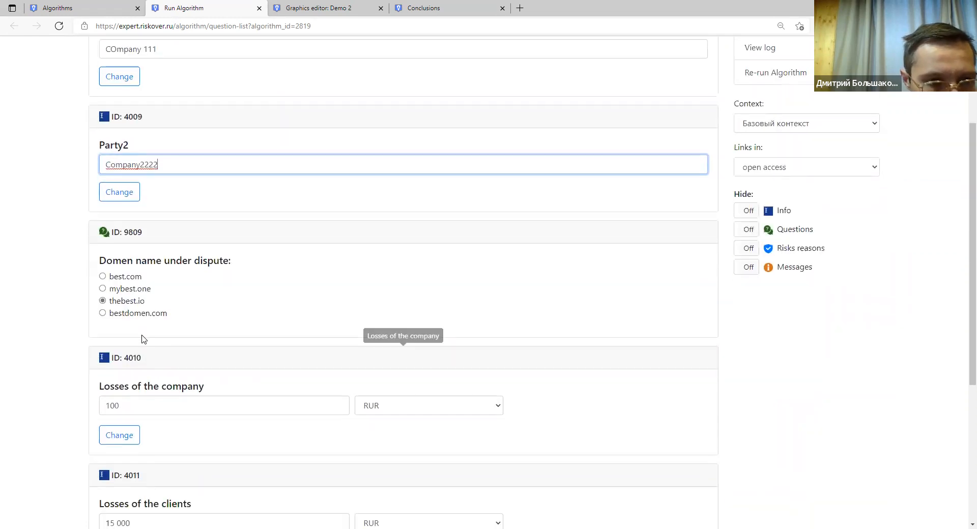
pyautogui.click(103, 290)
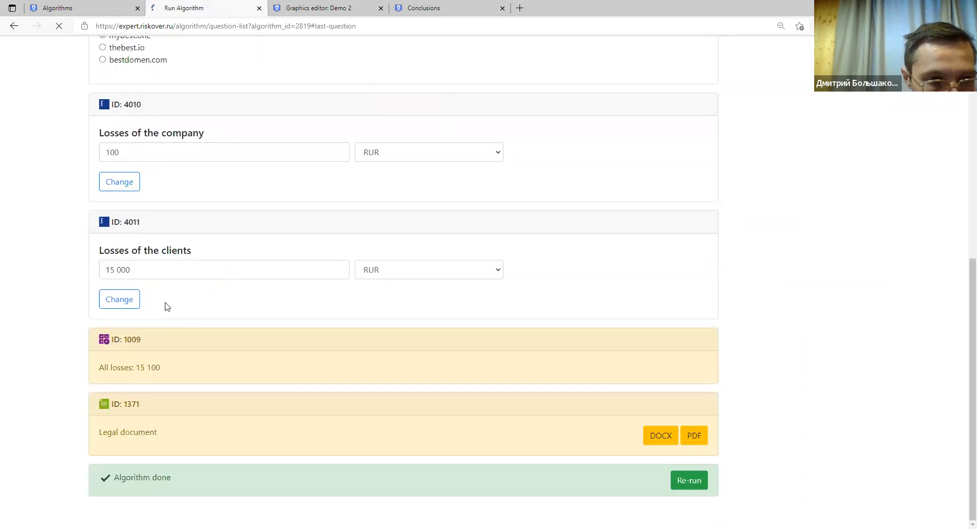
pyautogui.scroll(3, 153, 144)
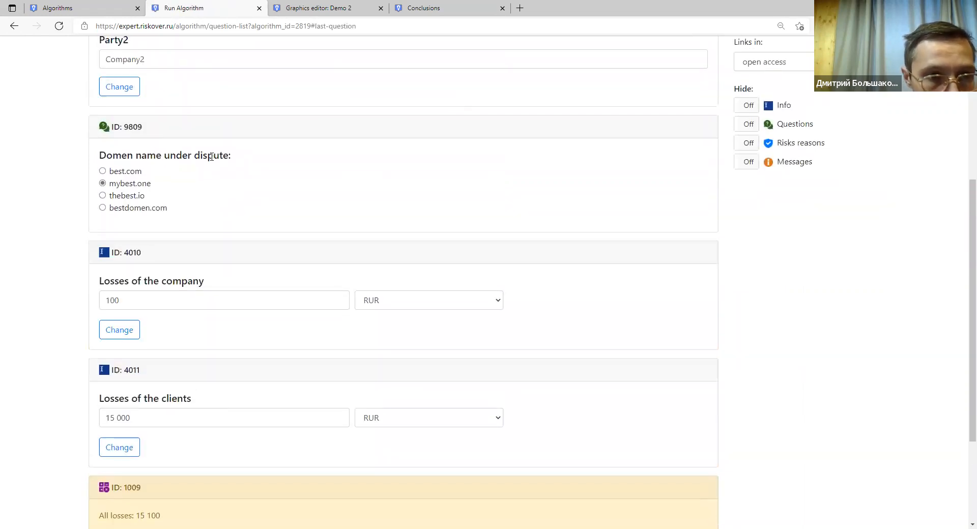
# Replace the company losses value 100 with 50000 and submit the change.
pyautogui.click(127, 300)
pyautogui.moveTo(126, 300); pyautogui.dragTo(100, 301)
pyautogui.write('50')
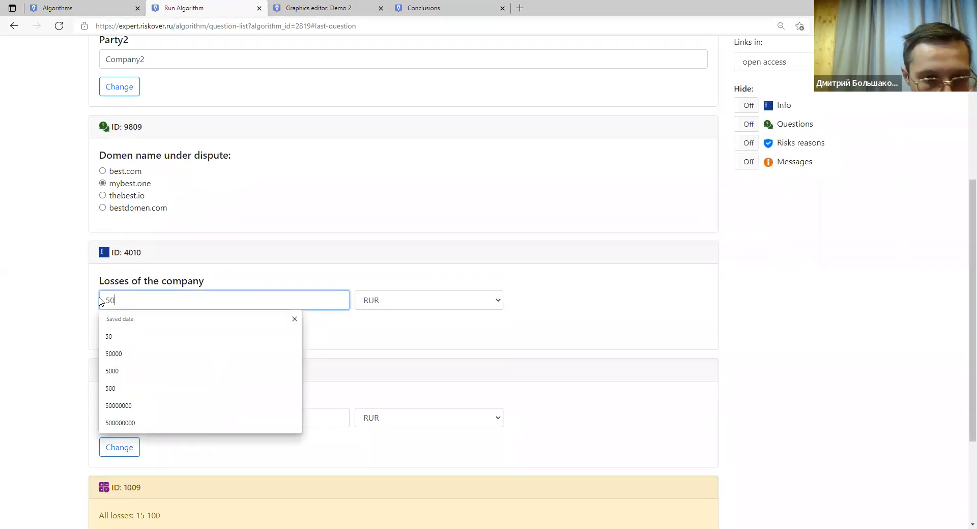
pyautogui.write('000')
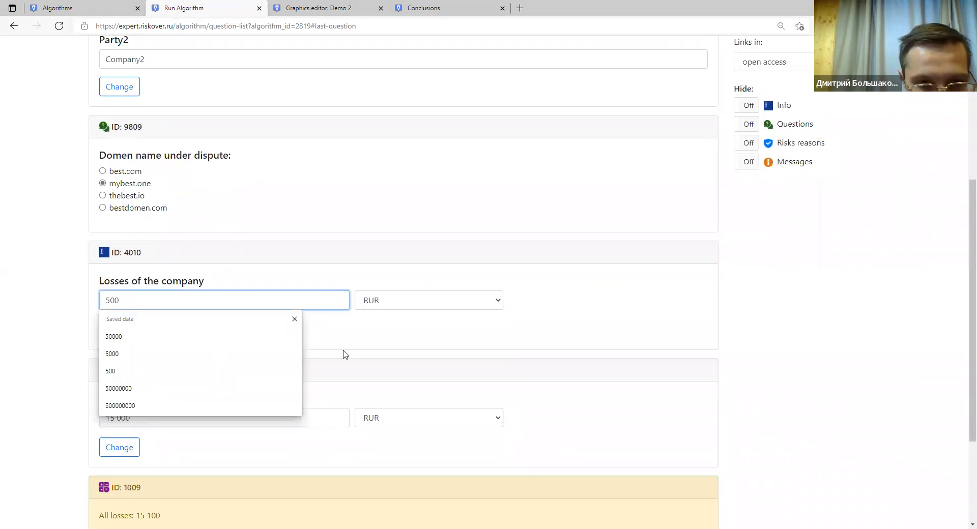
pyautogui.click(346, 341)
pyautogui.scroll(-3, 185, 353)
pyautogui.click(119, 181)
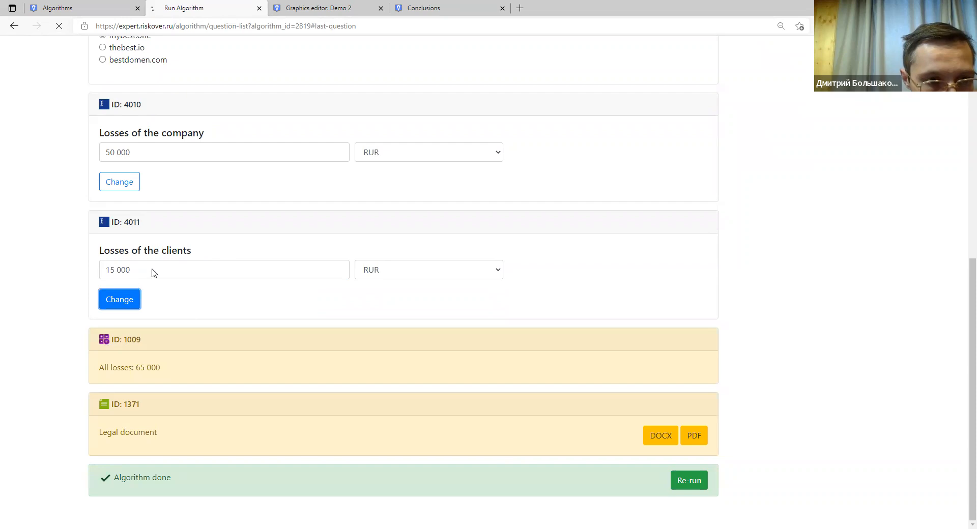
# Check the totals: clients losses 15 000, All losses 65 000, and the offered Legal document.
pyautogui.moveTo(168, 377); pyautogui.dragTo(100, 369)
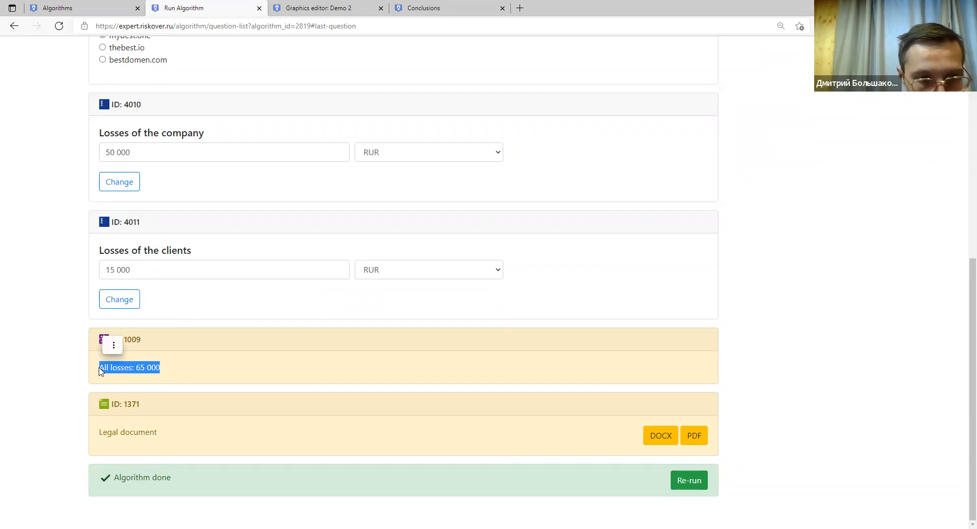
pyautogui.click(100, 370)
pyautogui.tripleClick(147, 368)
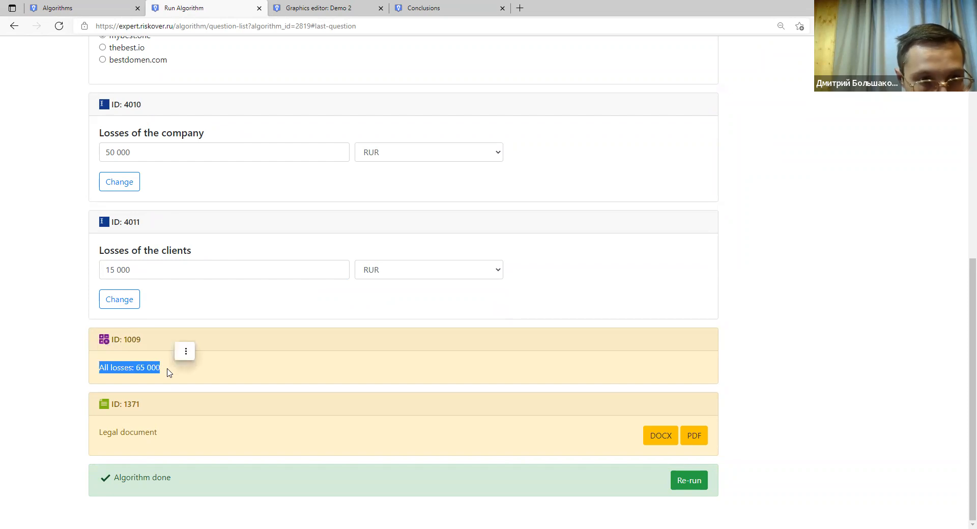
pyautogui.click(137, 153)
pyautogui.click(144, 270)
pyautogui.doubleClick(142, 368)
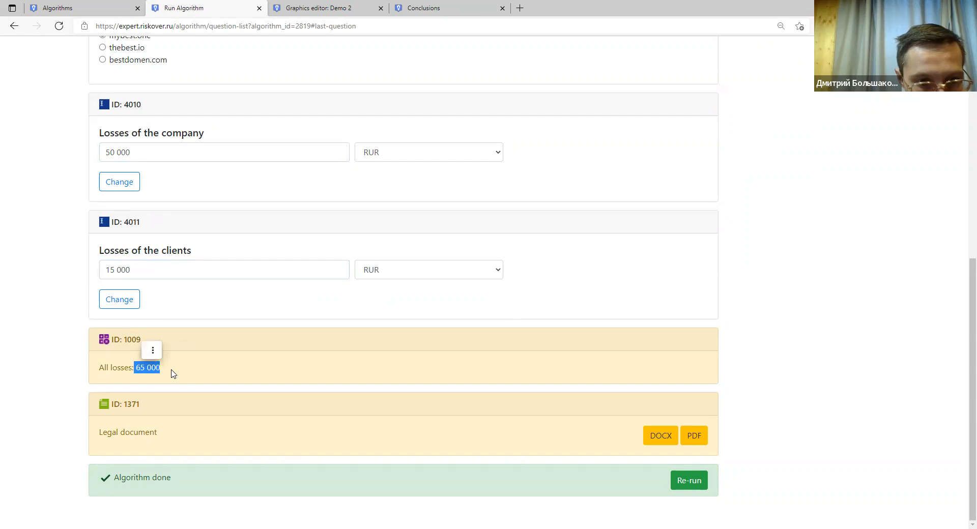
pyautogui.moveTo(118, 433); pyautogui.dragTo(166, 439)
pyautogui.click(134, 435)
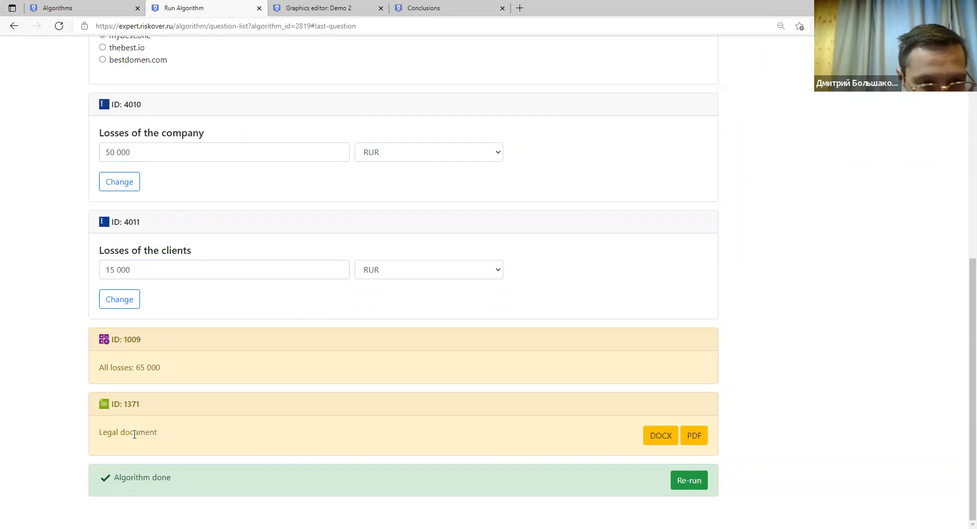
# Generate the Legal document PDF and check the parties COmp1 vs Company2 and domain mybest.one.
pyautogui.click(692, 439)
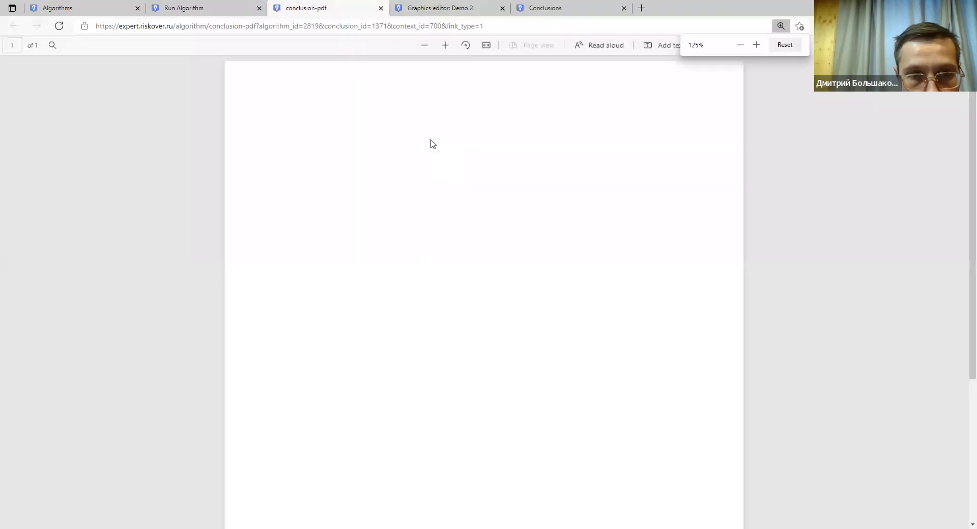
pyautogui.moveTo(280, 180); pyautogui.dragTo(374, 180)
pyautogui.doubleClick(351, 179)
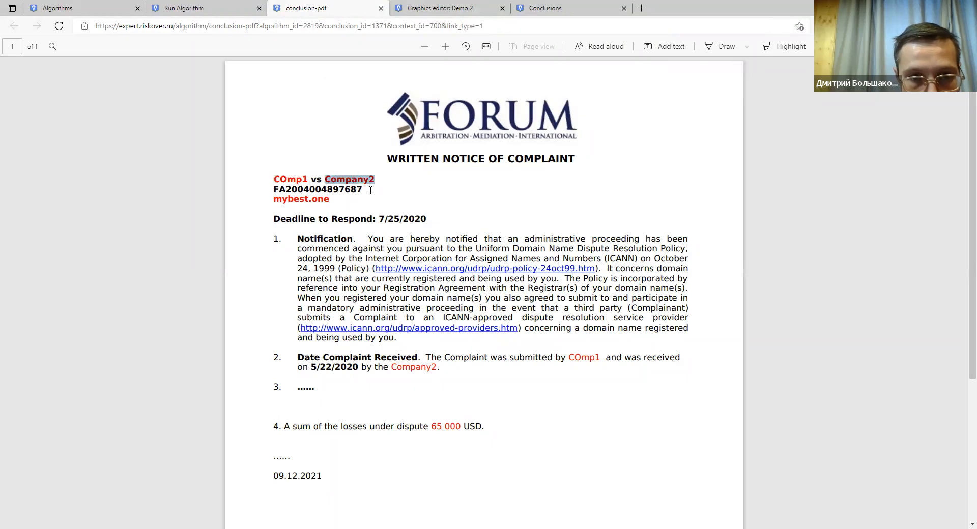
pyautogui.scroll(-3, 349, 199)
pyautogui.scroll(3, 349, 198)
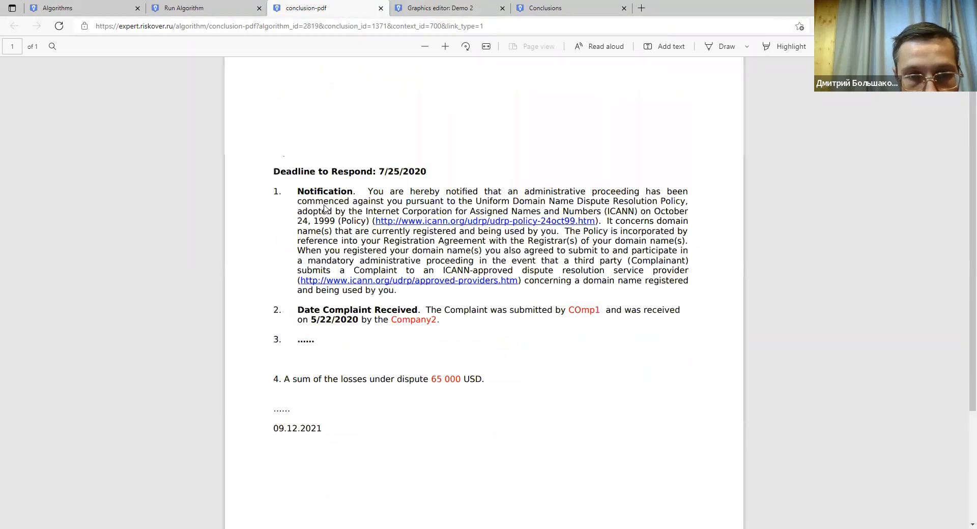
pyautogui.moveTo(329, 200); pyautogui.dragTo(271, 203)
pyautogui.click(314, 214)
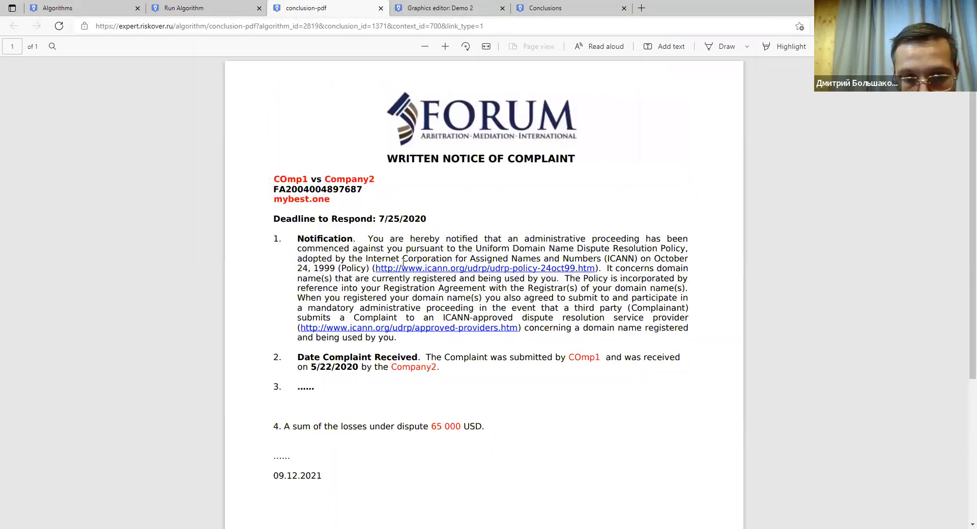
# Verify the 65 000 losses and 09.12.2021 date in the PDF, then return to the run page.
pyautogui.scroll(-3, 434, 275)
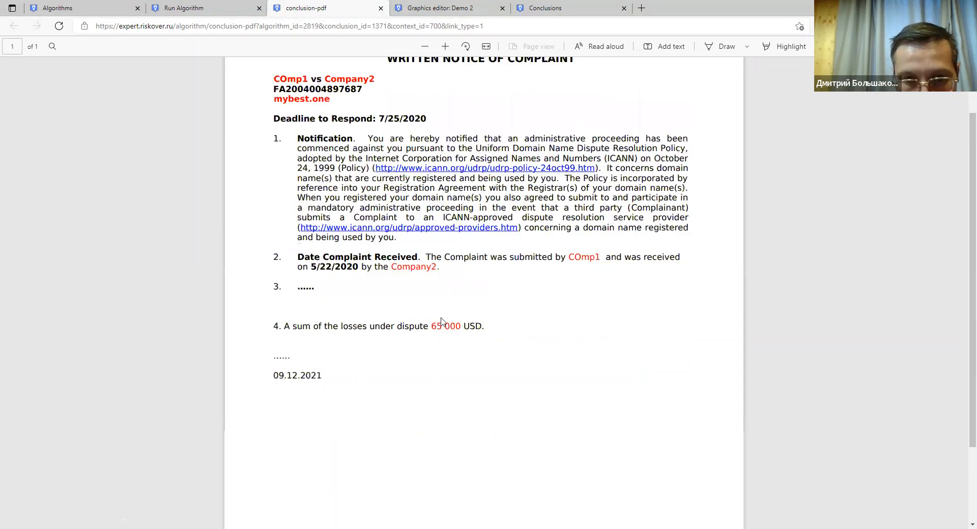
pyautogui.moveTo(434, 273); pyautogui.dragTo(462, 278)
pyautogui.moveTo(326, 328); pyautogui.dragTo(270, 330)
pyautogui.click(275, 335)
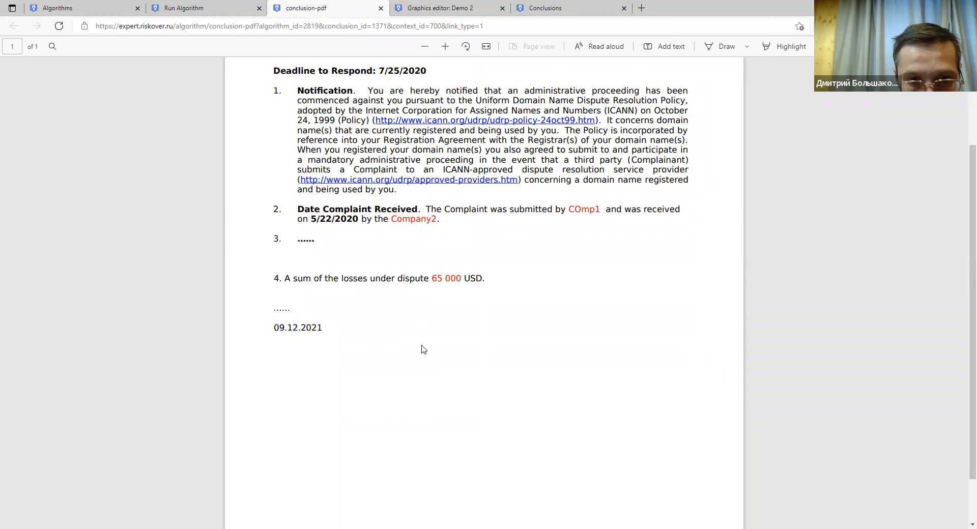
pyautogui.scroll(3, 423, 349)
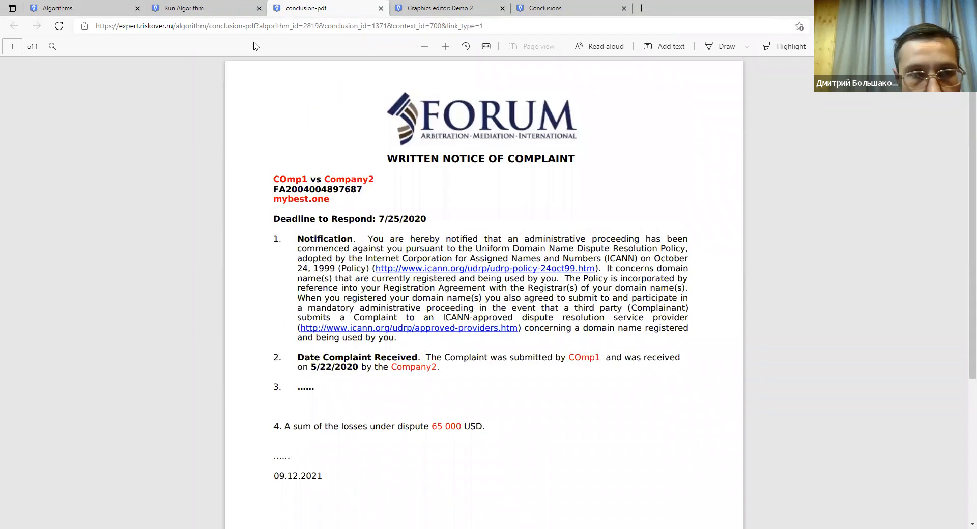
pyautogui.click(210, 10)
pyautogui.scroll(8, 271, 319)
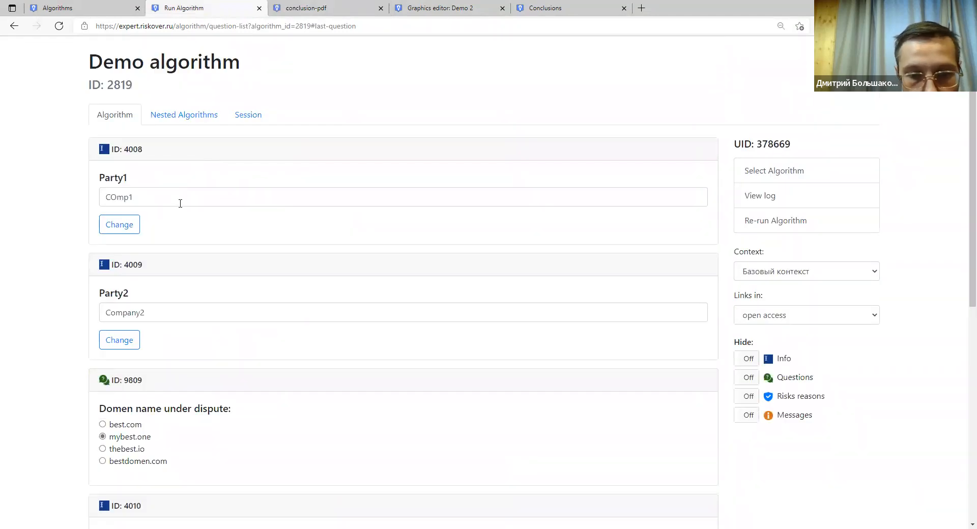
pyautogui.click(182, 196)
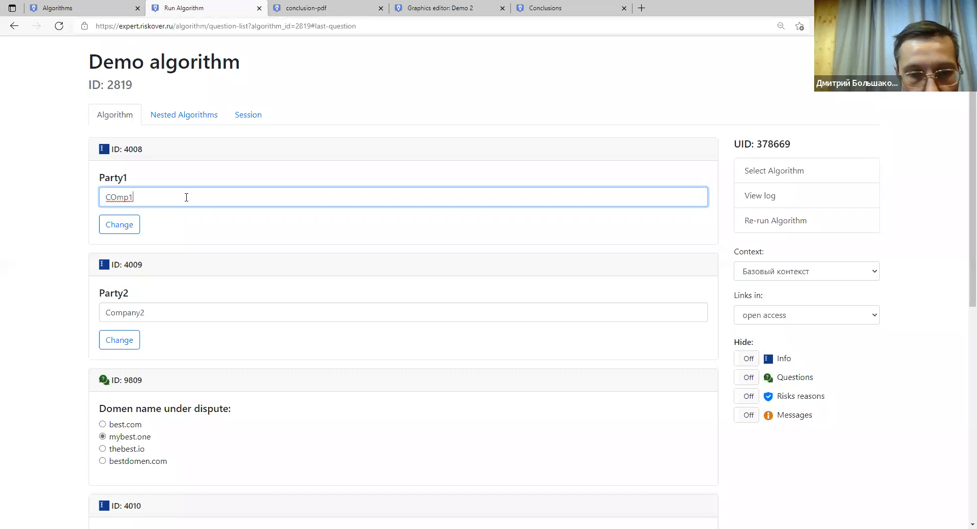
pyautogui.click(206, 307)
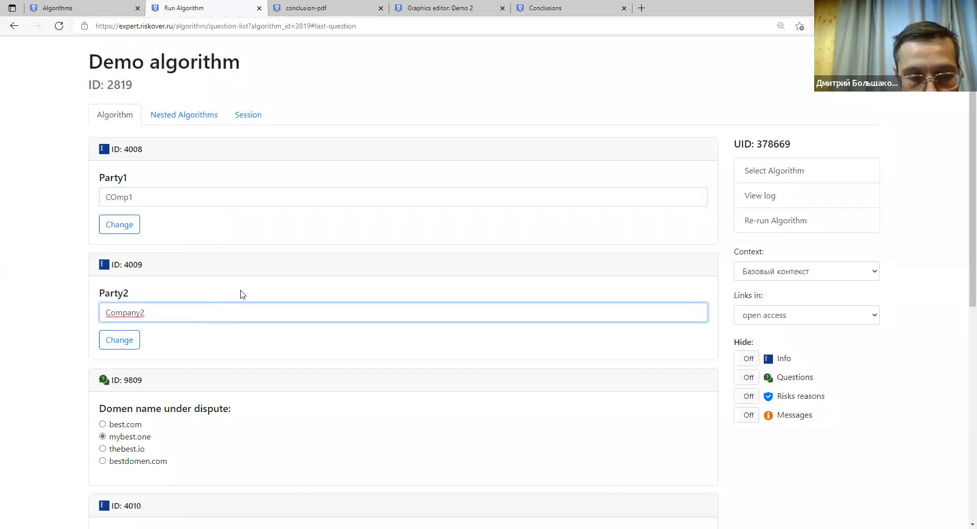
pyautogui.click(213, 196)
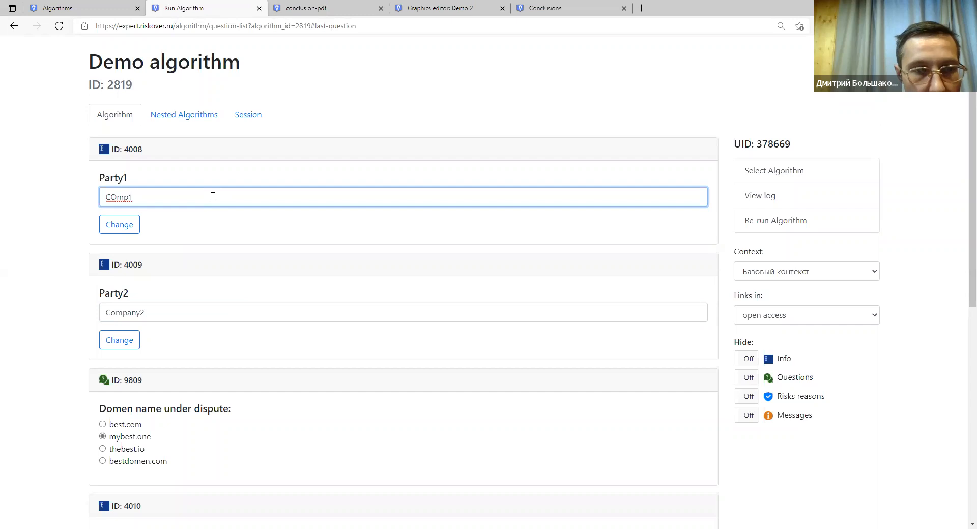
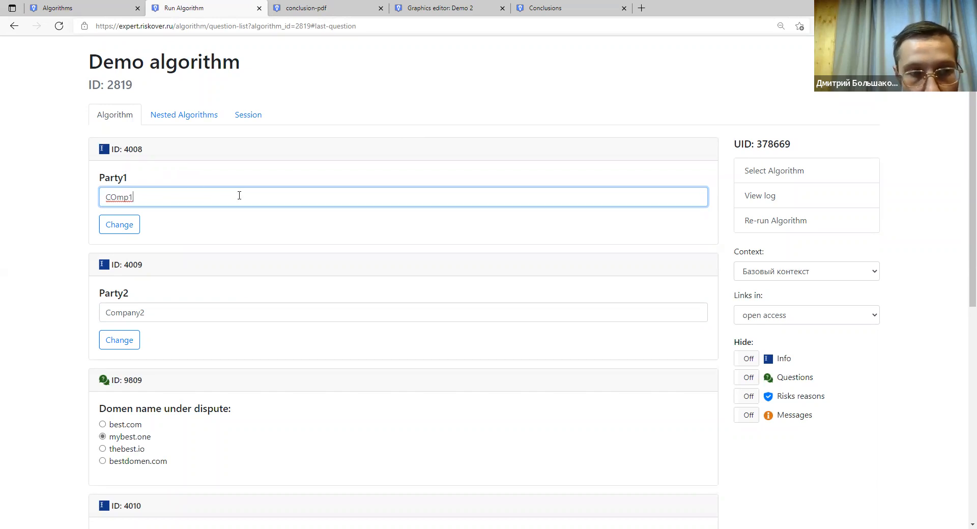
# Review the Party2 answer on the run page and glance at the generated complaint PDF.
pyautogui.click(242, 312)
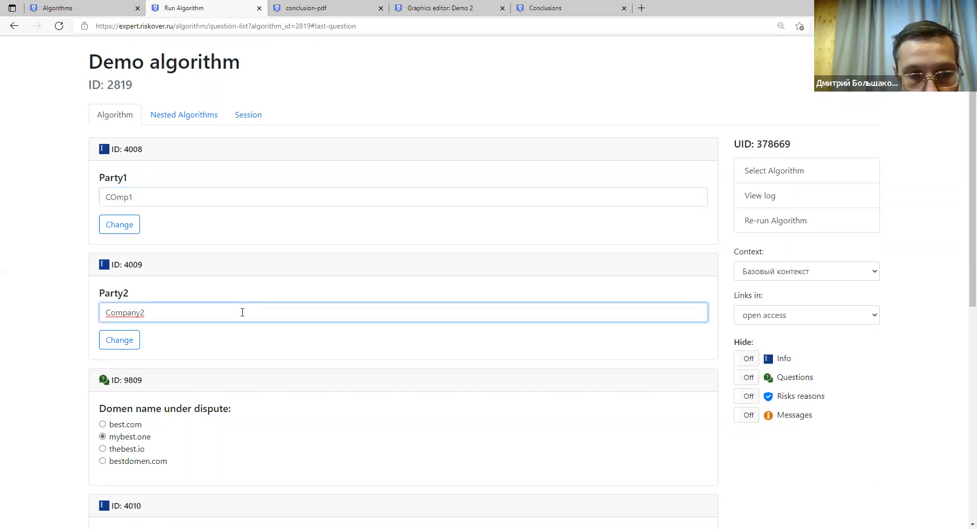
pyautogui.scroll(-8, 245, 312)
pyautogui.scroll(1, 246, 307)
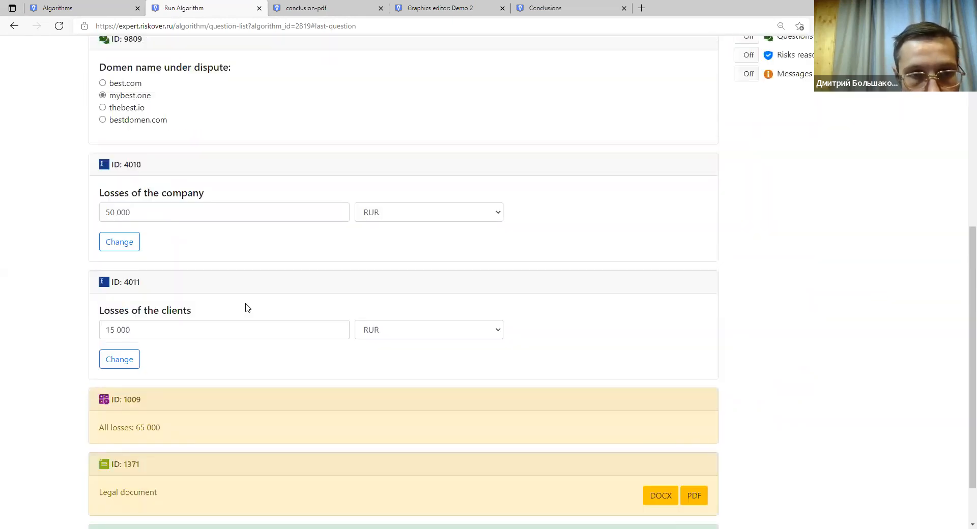
pyautogui.scroll(7, 246, 307)
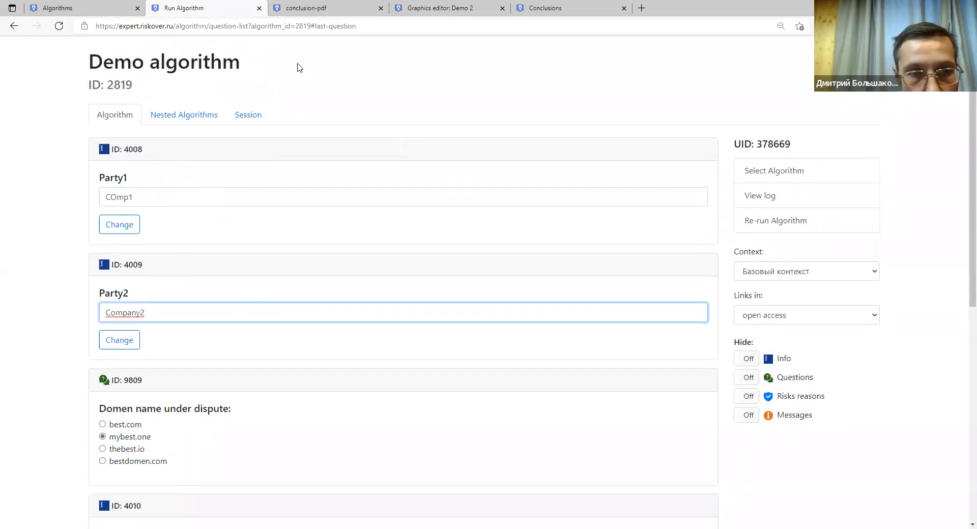
pyautogui.click(305, 8)
pyautogui.click(203, 8)
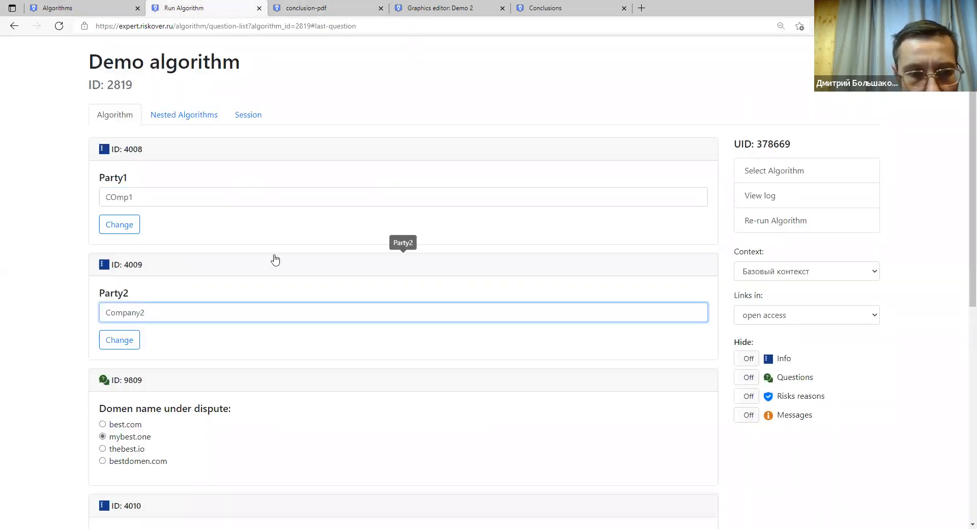
# Highlight the All losses: 65 000 result on the run page.
pyautogui.scroll(-8, 273, 260)
pyautogui.moveTo(185, 375); pyautogui.dragTo(100, 367)
pyautogui.click(143, 363)
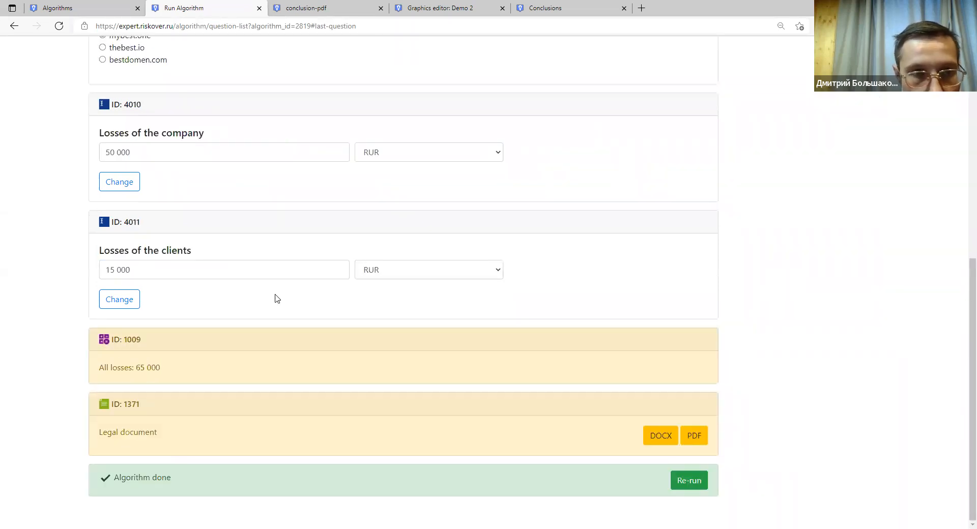
pyautogui.scroll(8, 258, 249)
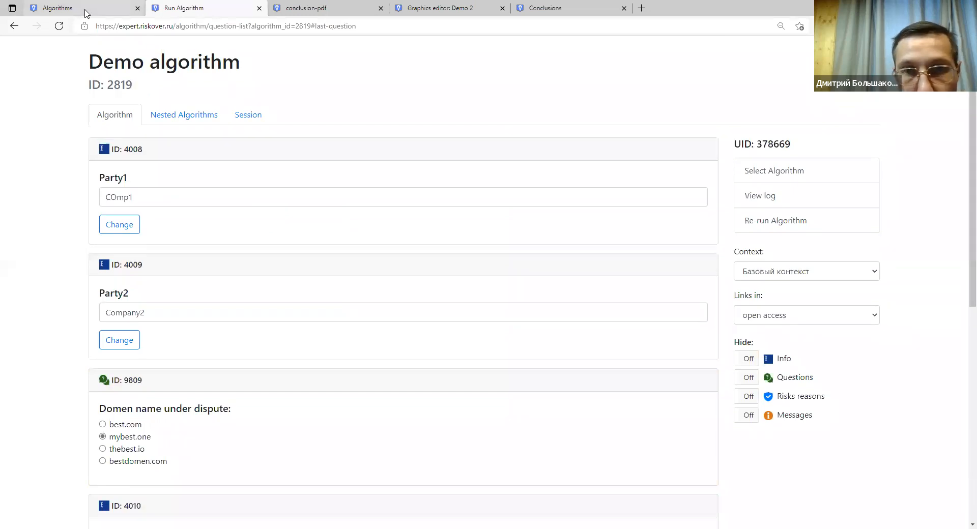
# Cycle past the PDF and Demo 2 flowchart to the algorithms list.
pyautogui.hotkey('ctrl', 'Tab')
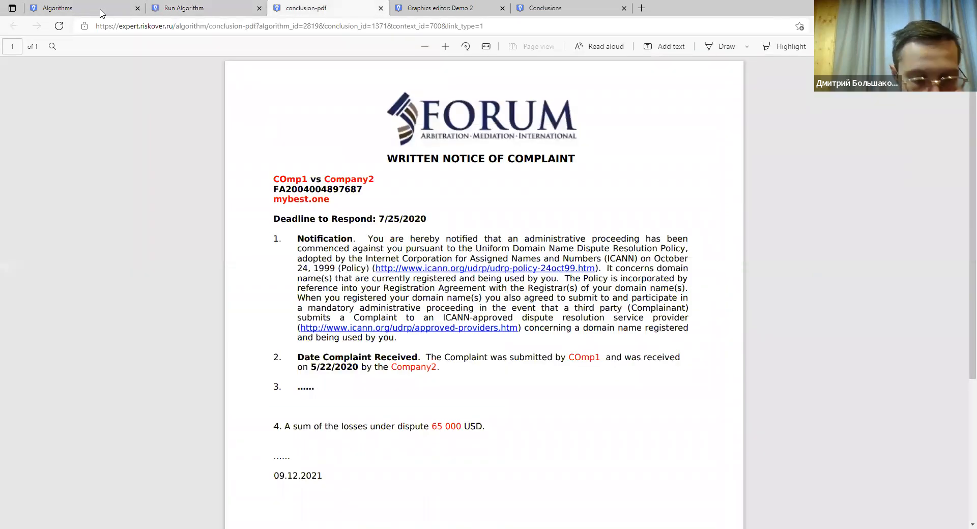
pyautogui.hotkey('ctrl', 'Tab')
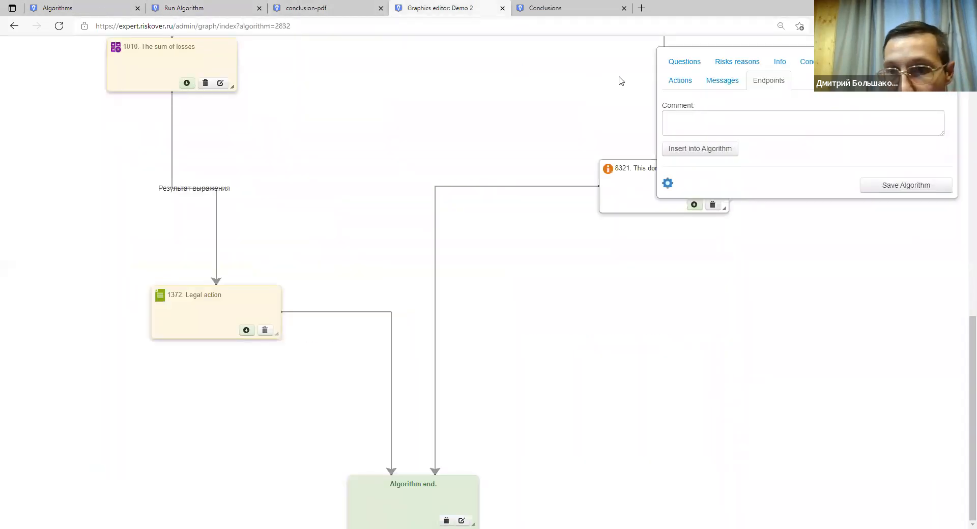
pyautogui.click(119, 12)
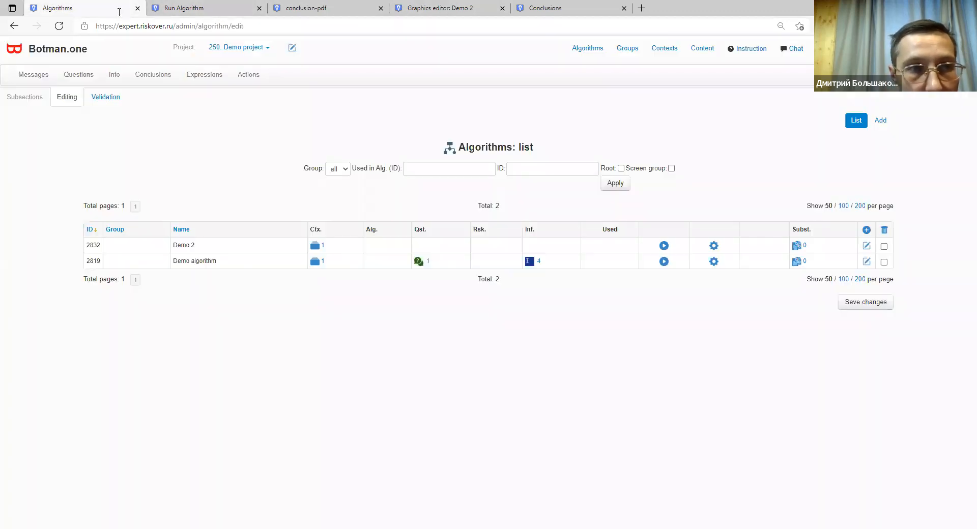
# Open Demo algorithm in the graph editor and start a new message from the Messages panel.
pyautogui.click(713, 262)
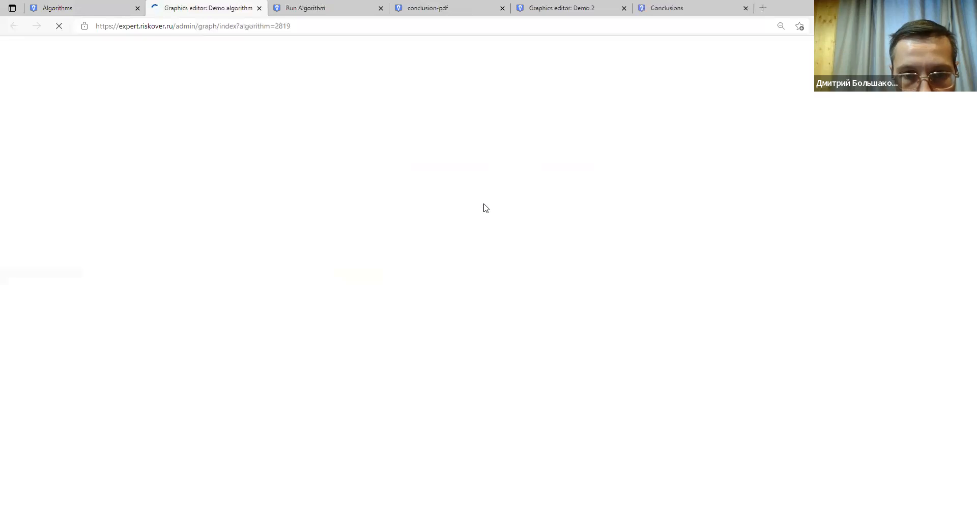
pyautogui.scroll(-15, 480, 208)
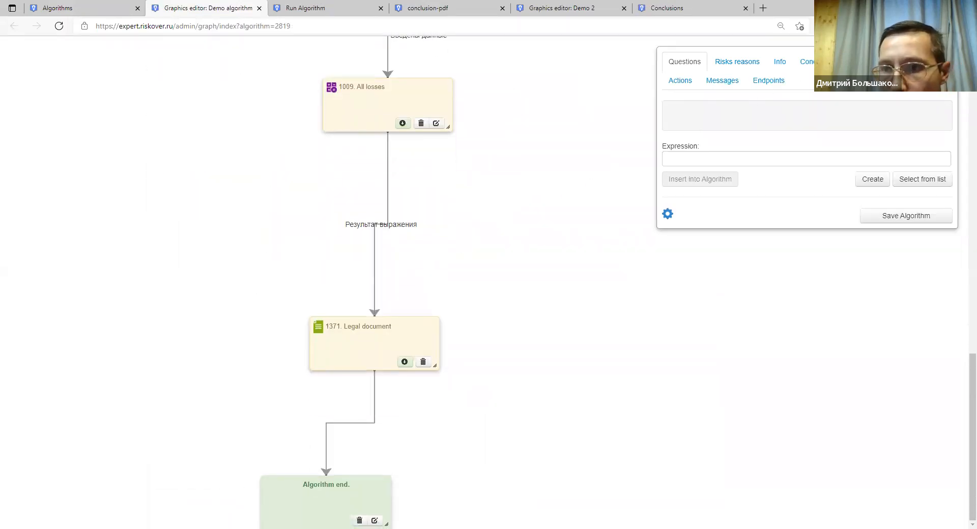
pyautogui.click(723, 80)
pyautogui.click(867, 151)
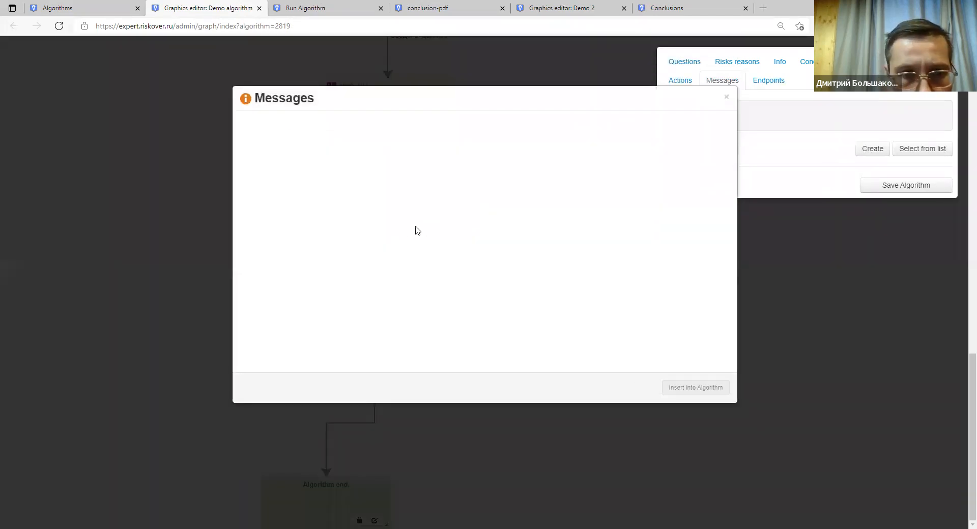
# Add a Chart message headed 'Diagram' and keep Info as its data object kind.
pyautogui.click(359, 162)
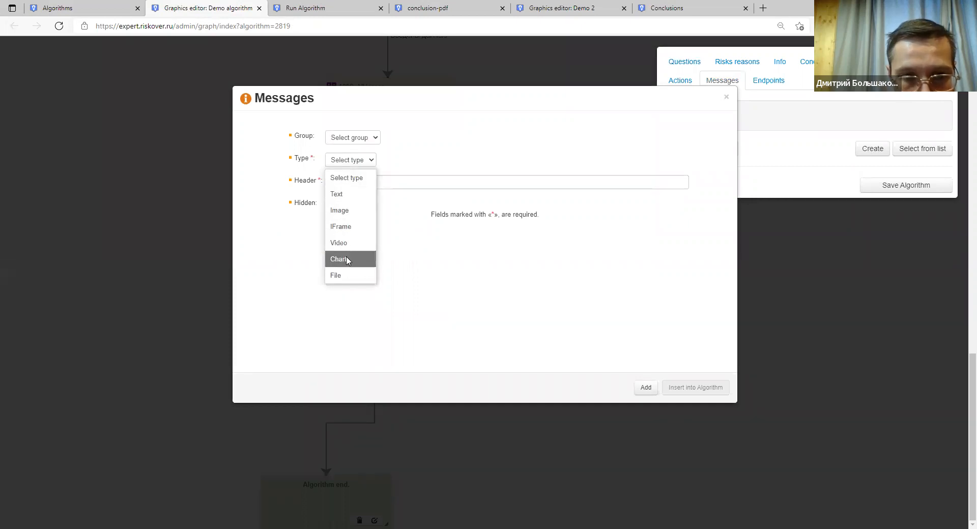
pyautogui.click(347, 261)
pyautogui.click(355, 185)
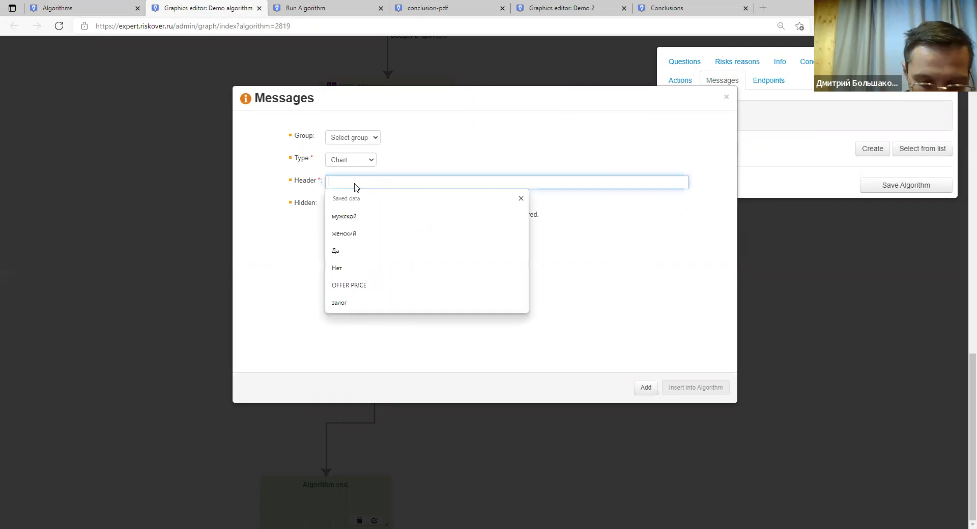
pyautogui.write('Diagram')
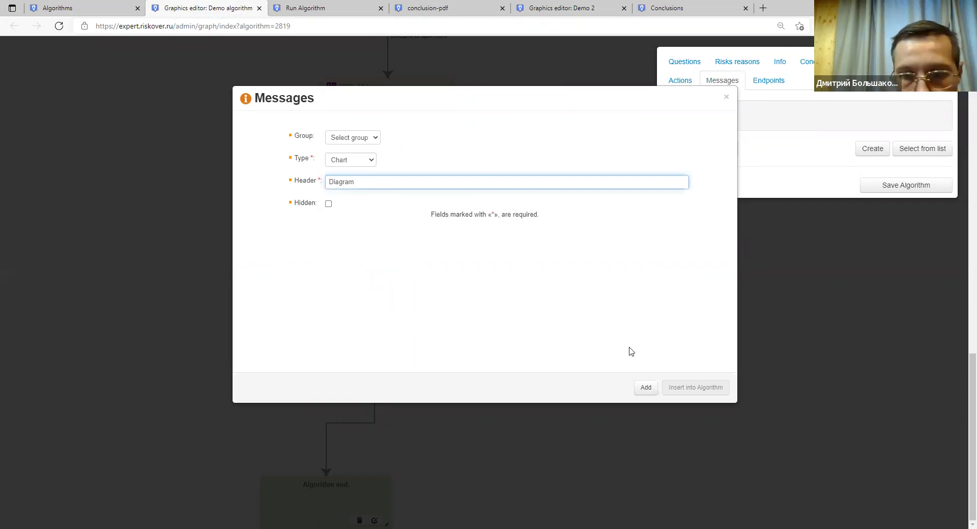
pyautogui.click(644, 388)
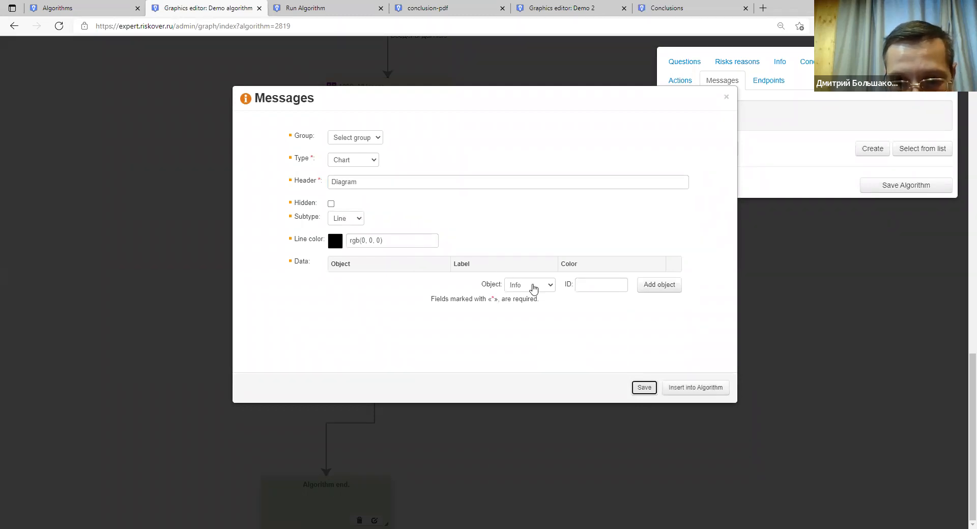
pyautogui.click(534, 289)
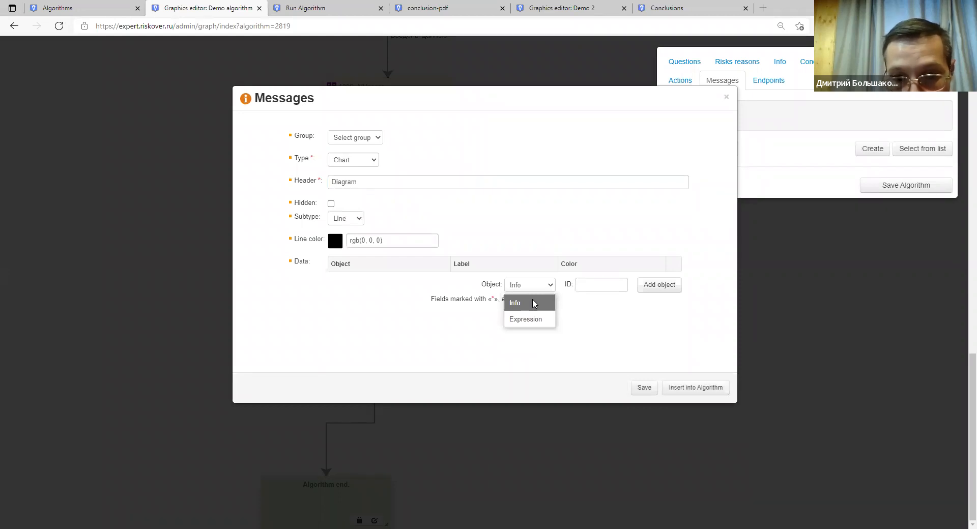
pyautogui.click(534, 304)
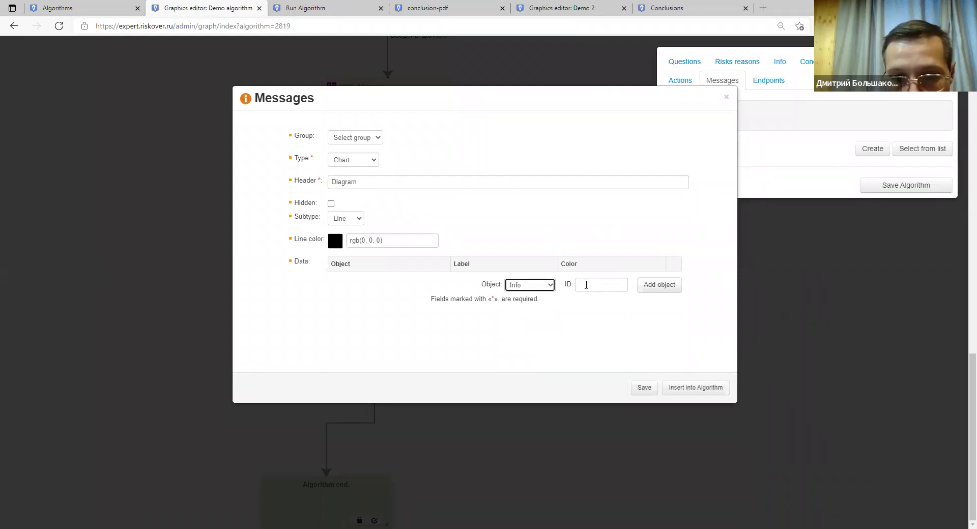
# Look up the Losses of the company ID and add Info 4010 as a chart series.
pyautogui.click(305, 8)
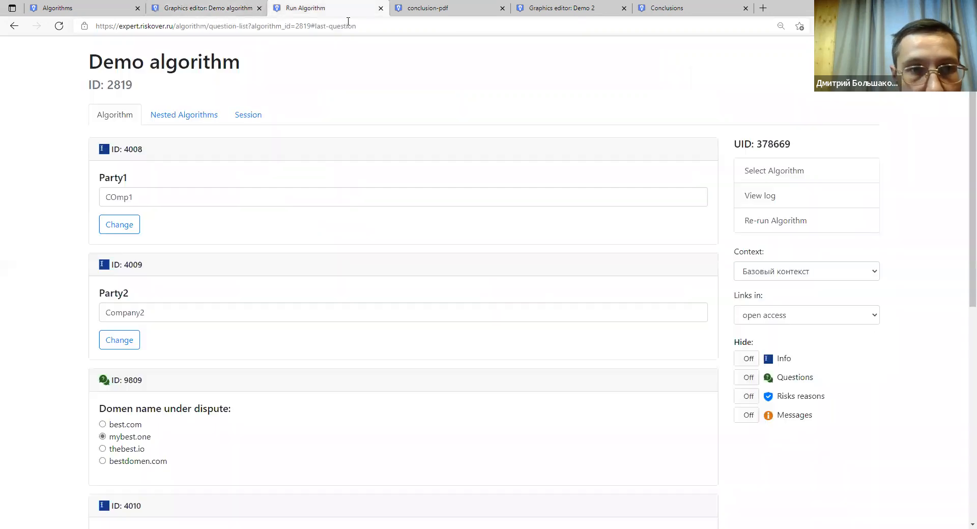
pyautogui.scroll(-8, 173, 249)
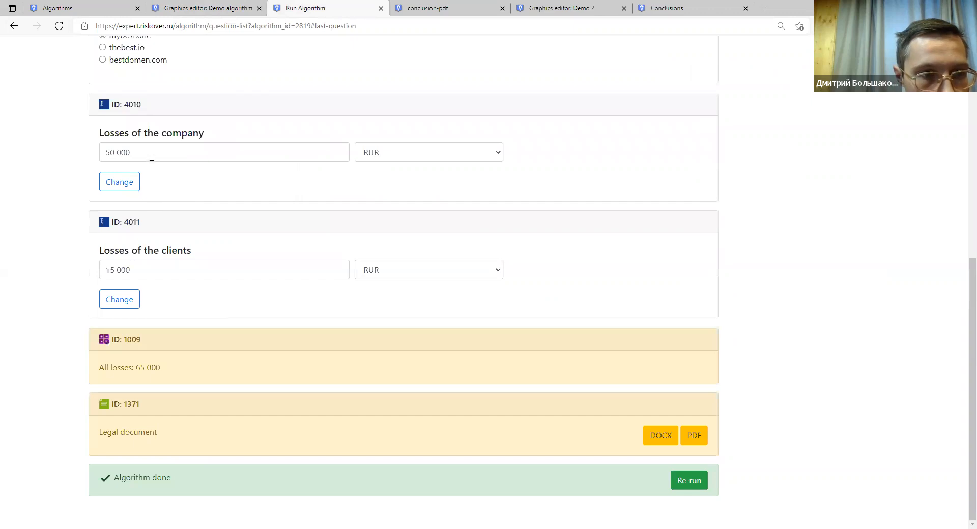
pyautogui.click(150, 155)
pyautogui.moveTo(143, 107); pyautogui.dragTo(134, 107)
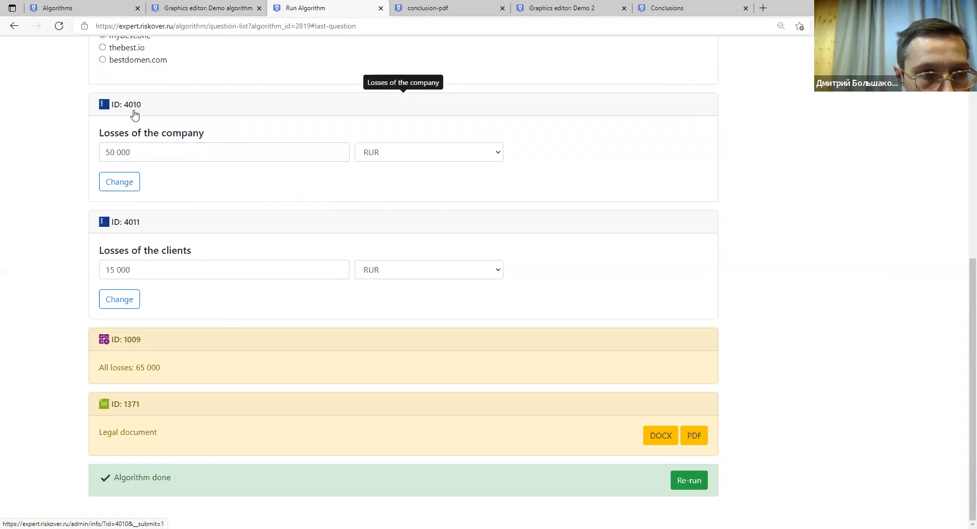
pyautogui.click(200, 12)
pyautogui.click(582, 279)
pyautogui.write('4010')
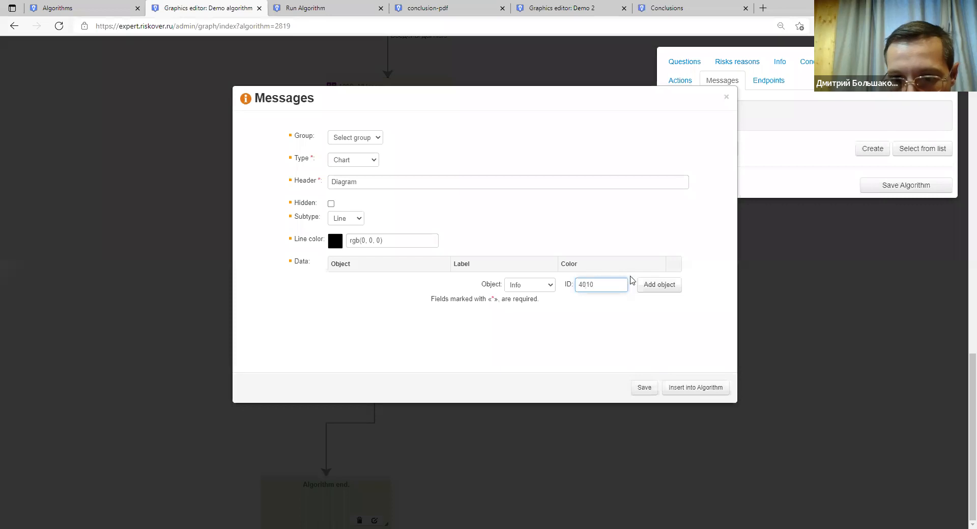
pyautogui.click(658, 286)
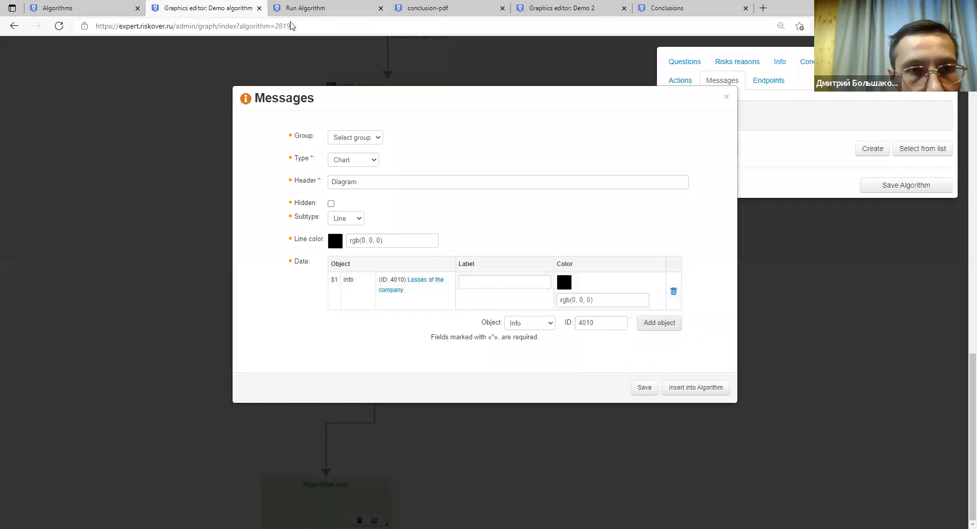
# Add Info 4011, Losses of the clients, as the second series.
pyautogui.click(306, 8)
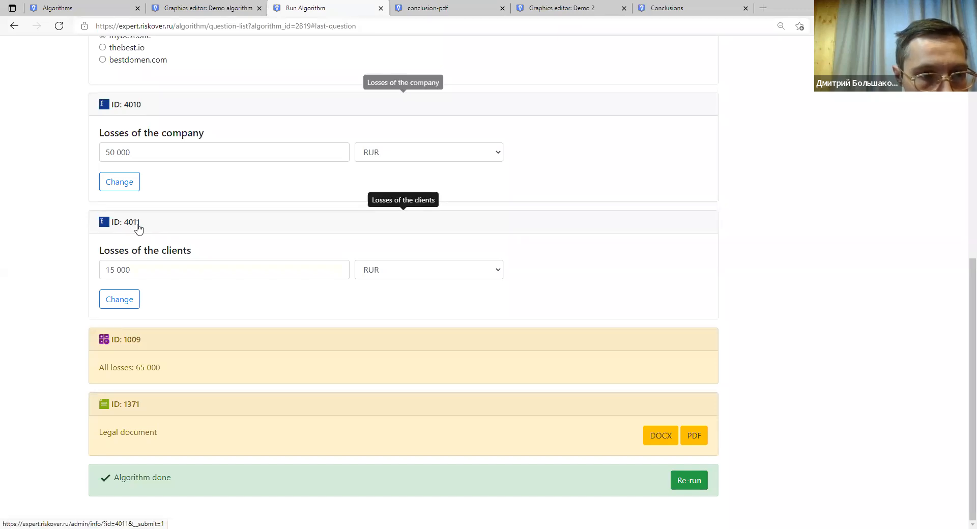
pyautogui.click(209, 8)
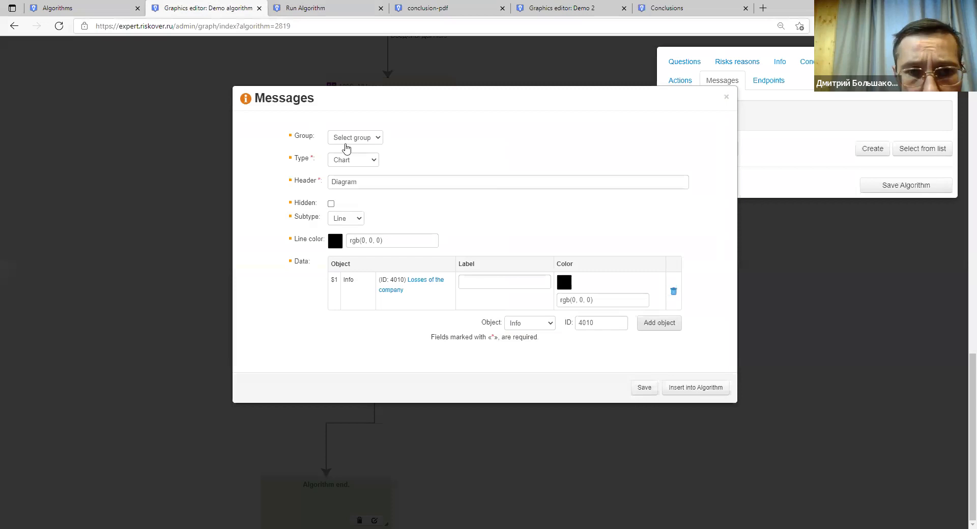
pyautogui.click(595, 324)
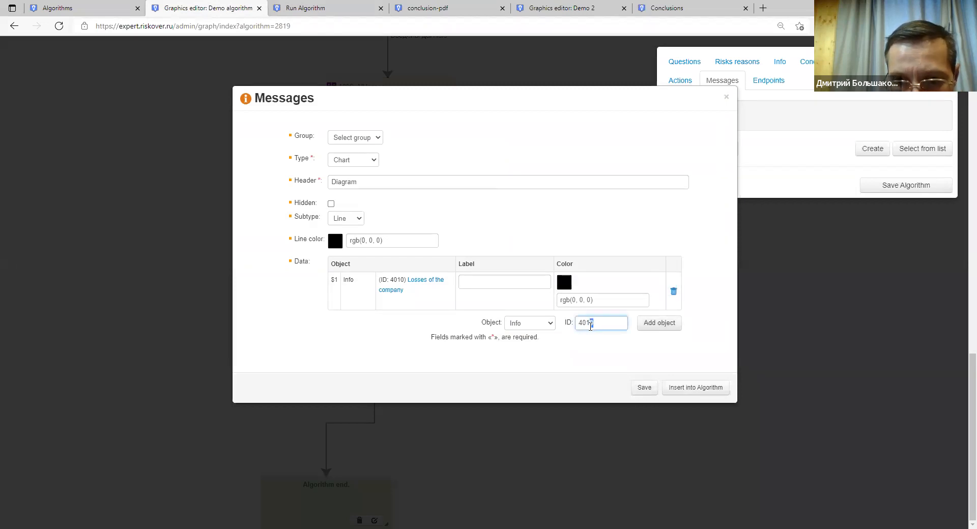
pyautogui.click(656, 325)
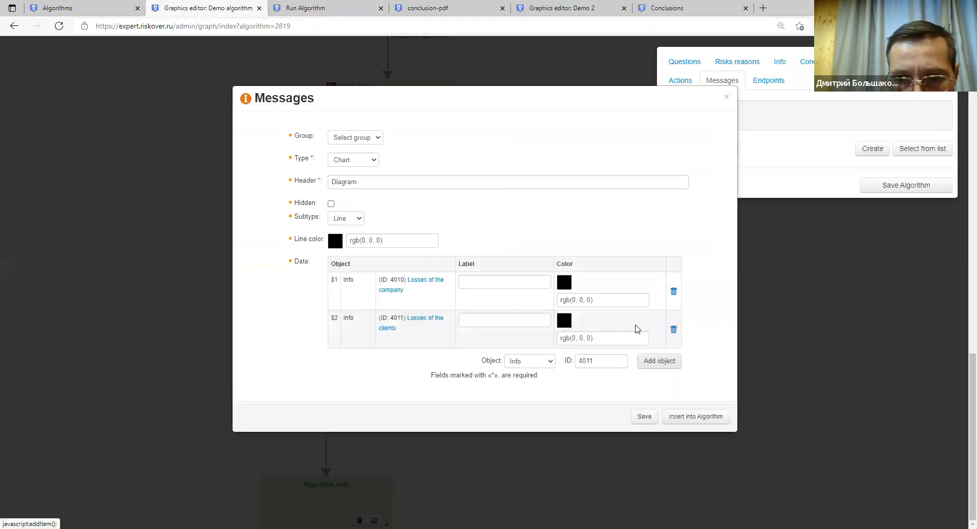
# Copy the all-losses total and try adding Expression 1090, dismissing the resulting error.
pyautogui.click(325, 8)
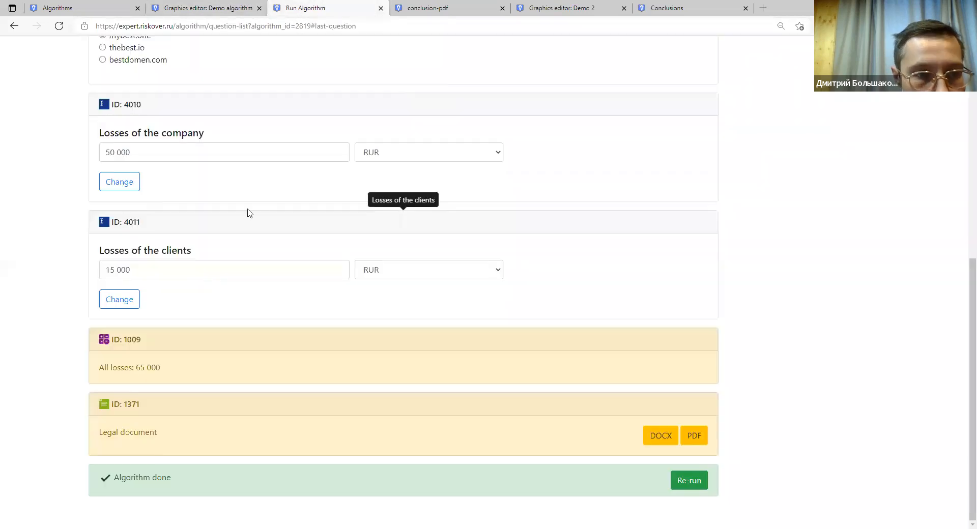
pyautogui.moveTo(160, 367); pyautogui.dragTo(117, 368)
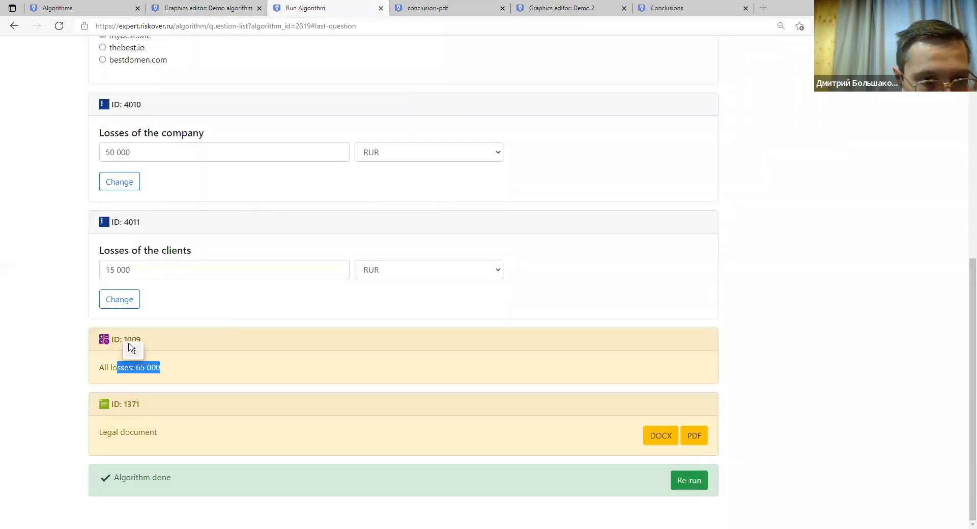
pyautogui.rightClick(125, 342)
pyautogui.click(148, 350)
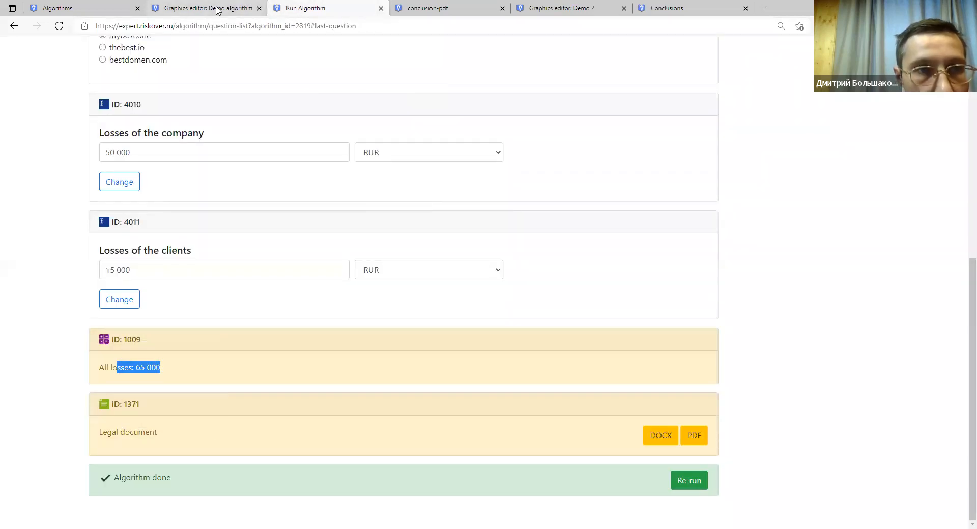
pyautogui.click(209, 8)
pyautogui.doubleClick(585, 361)
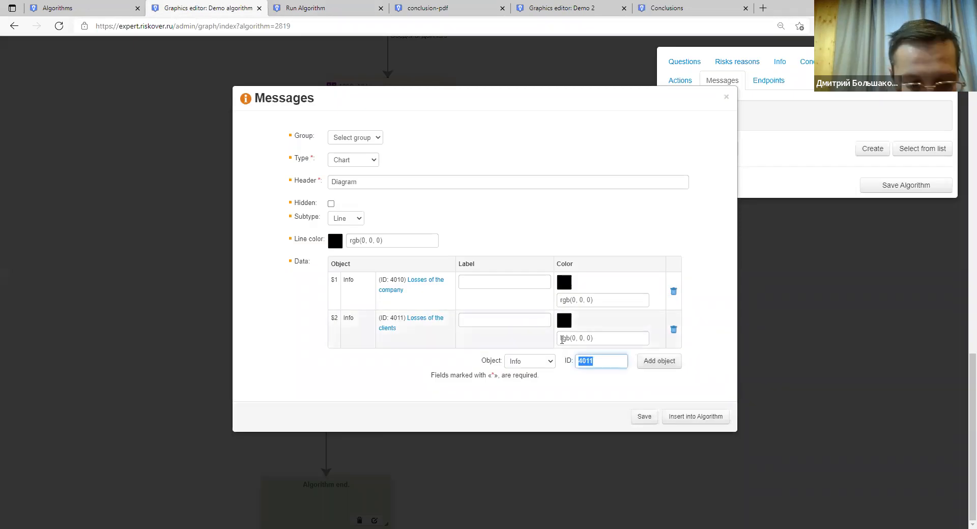
pyautogui.write('1090')
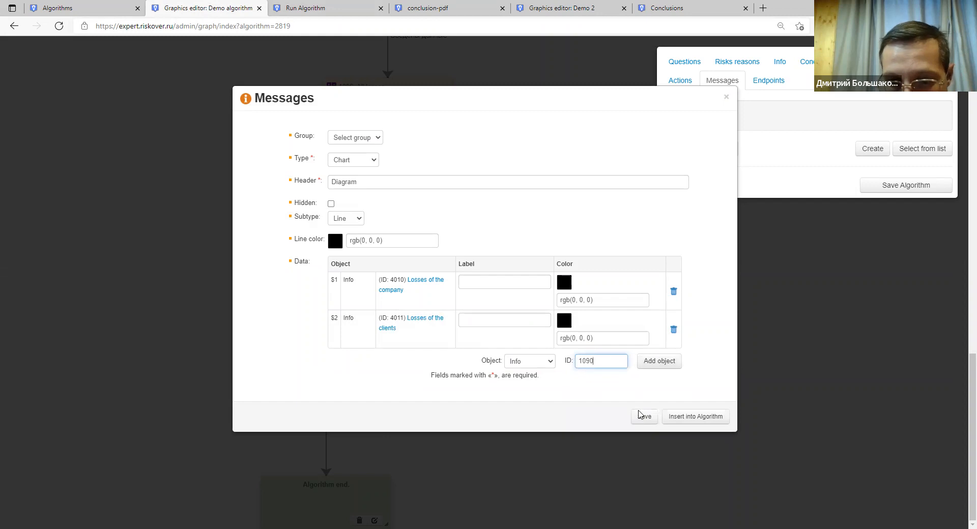
pyautogui.click(551, 365)
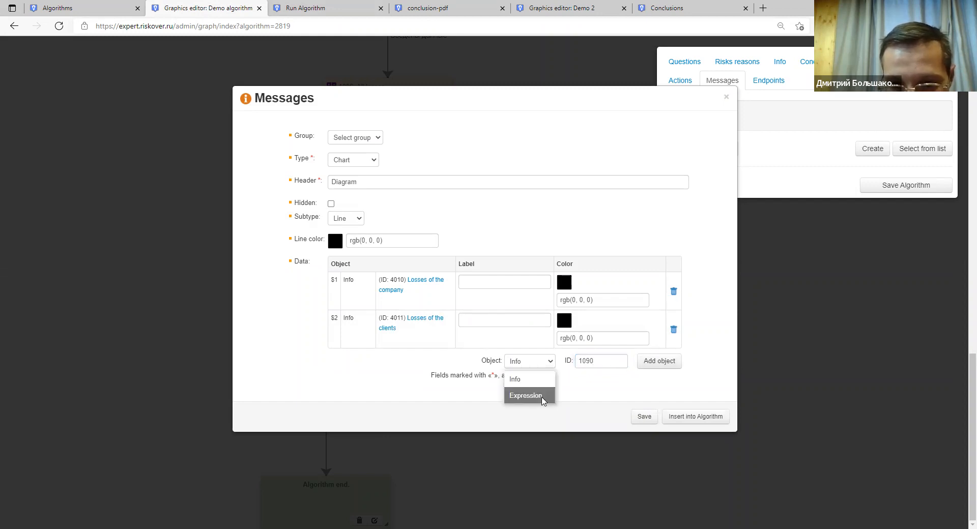
pyautogui.click(543, 401)
pyautogui.click(657, 360)
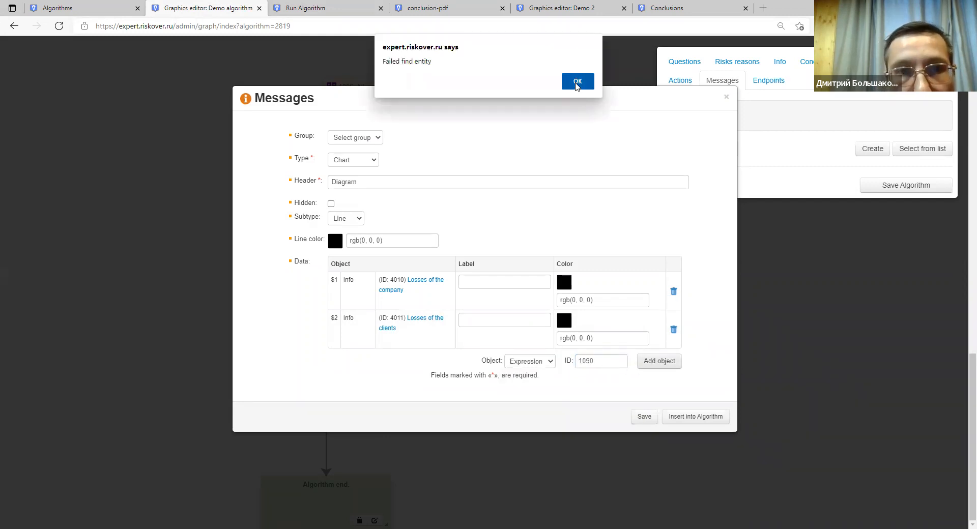
pyautogui.click(578, 81)
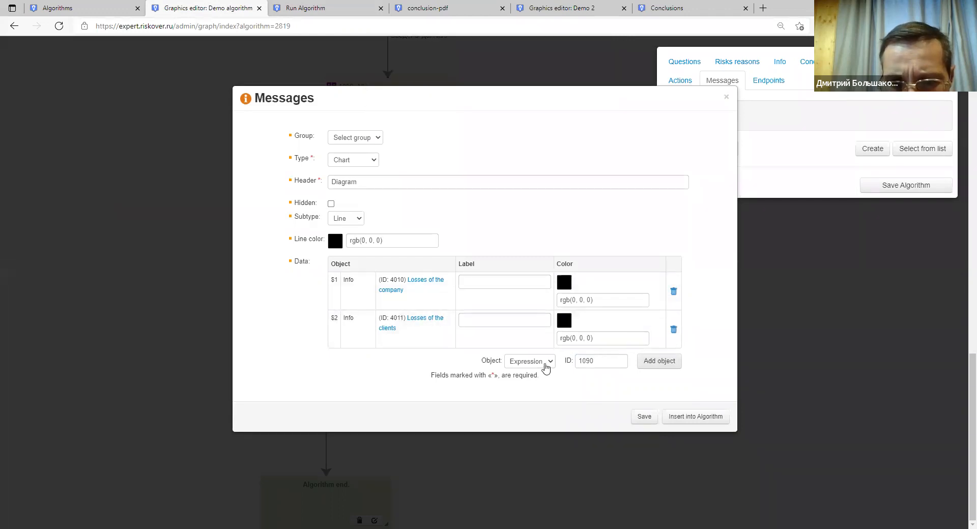
# Clear the invalid 1090 object ID from the data field.
pyautogui.hotkey('ctrl', 'Tab')
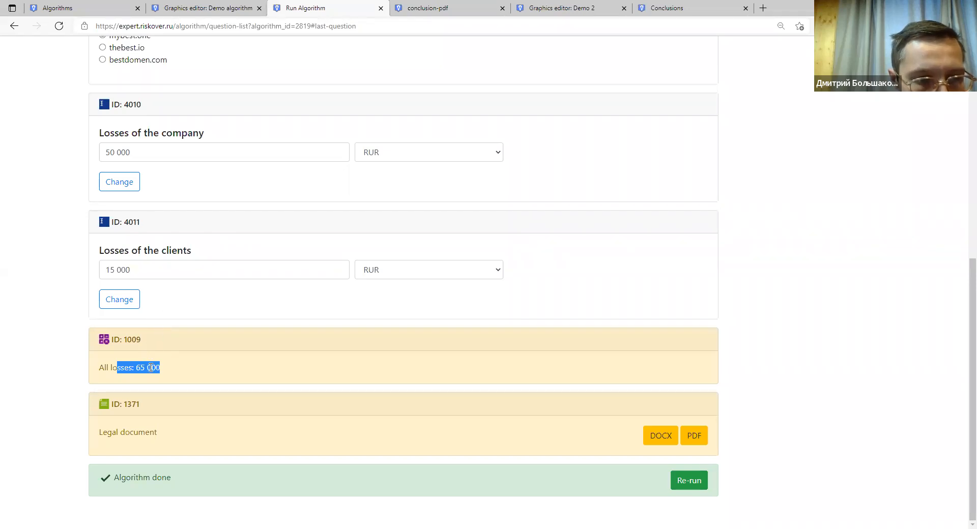
pyautogui.click(239, 8)
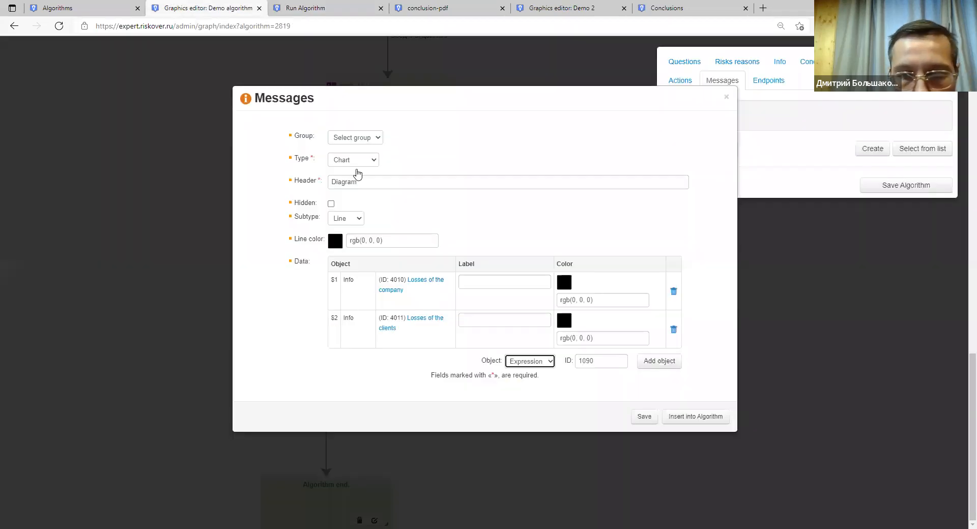
pyautogui.doubleClick(578, 362)
pyautogui.press('BackSpace')
pyautogui.click(566, 284)
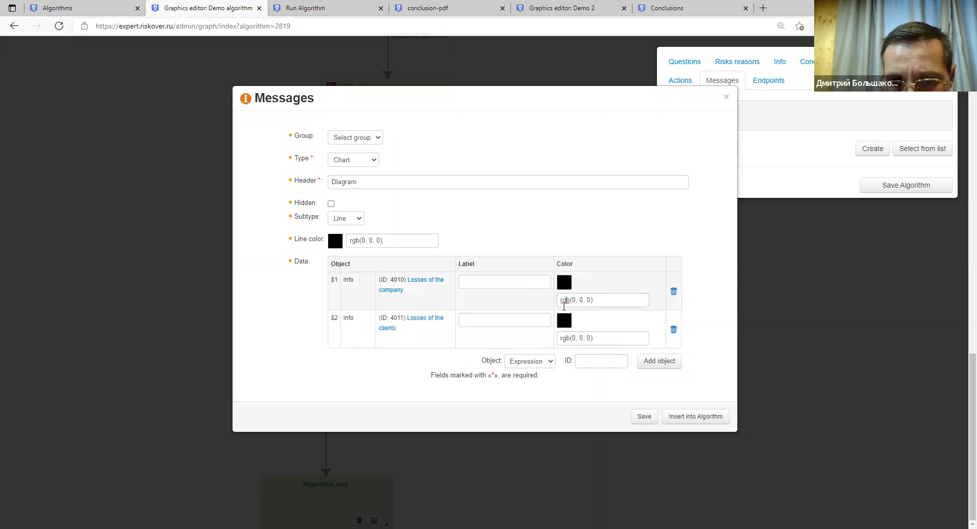
# Colour Losses of the company red rgb(240, 4, 4) and Losses of the clients green rgb(143, 198, 18).
pyautogui.click(564, 305)
pyautogui.click(713, 177)
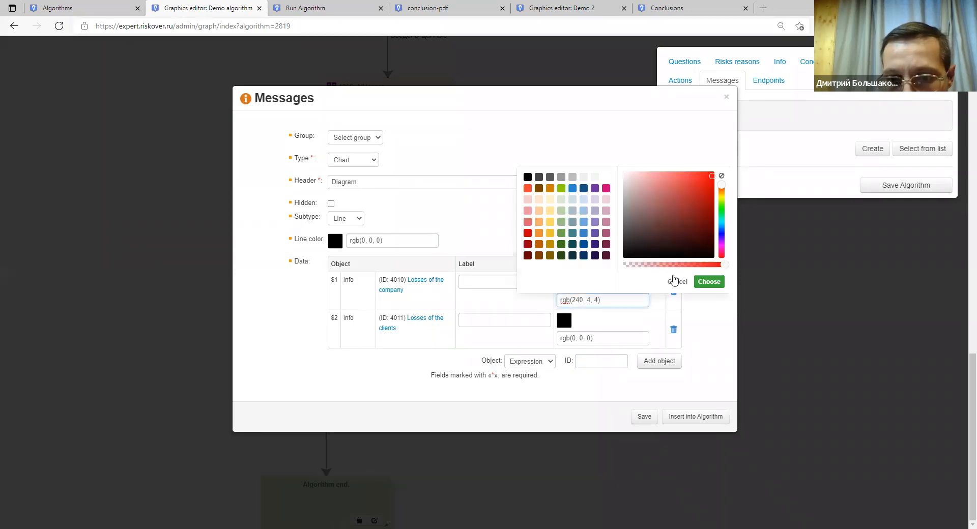
pyautogui.click(706, 318)
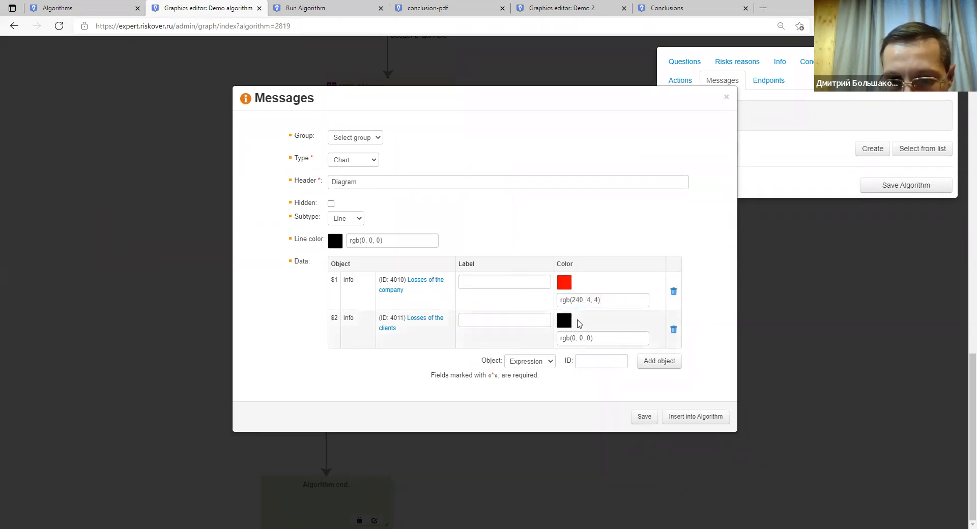
pyautogui.click(613, 338)
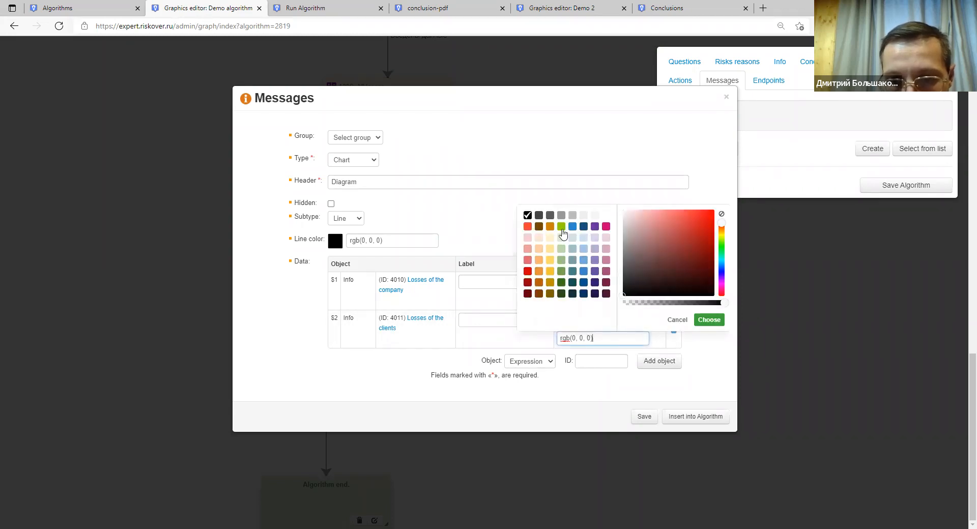
pyautogui.click(562, 226)
pyautogui.moveTo(705, 241)
pyautogui.mouseDown()
pyautogui.moveTo(710, 217)
pyautogui.moveTo(708, 233)
pyautogui.mouseUp()
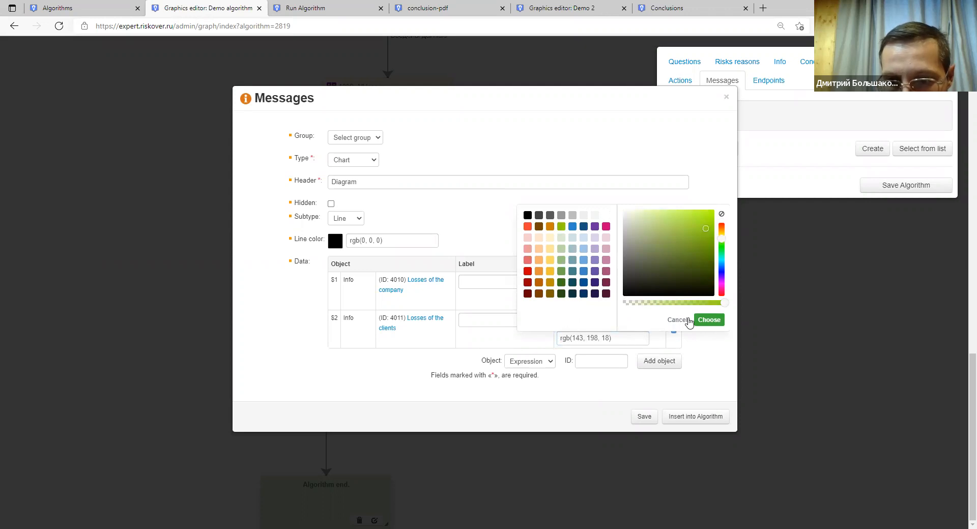
pyautogui.click(707, 322)
# Save the Diagram message and place it as node 8322 on the flowchart.
pyautogui.click(643, 418)
pyautogui.click(693, 419)
pyautogui.moveTo(17, 69); pyautogui.dragTo(449, 441)
# Rewire Legal document → Diagram → Algorithm end and save the algorithm.
pyautogui.click(375, 404)
pyautogui.moveTo(405, 362); pyautogui.dragTo(515, 417)
pyautogui.moveTo(277, 487); pyautogui.dragTo(211, 485)
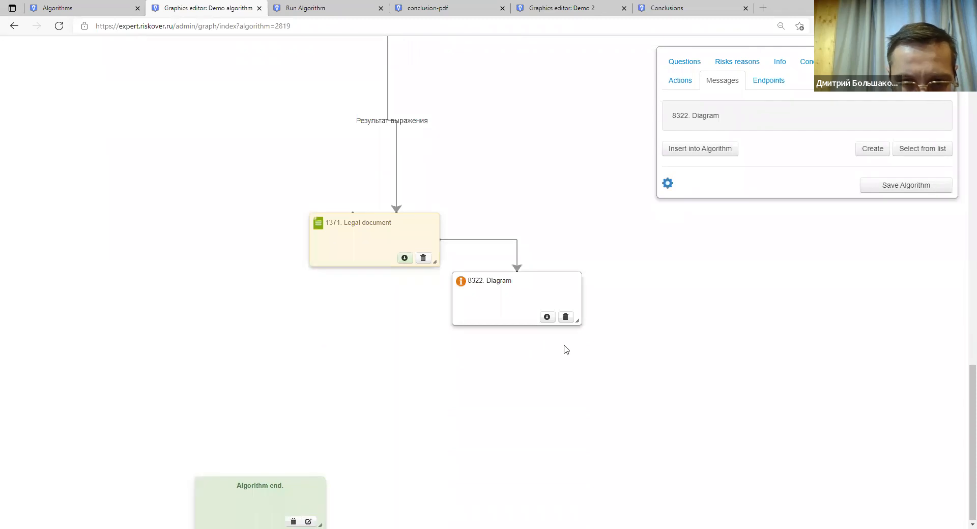
pyautogui.moveTo(547, 317); pyautogui.dragTo(271, 480)
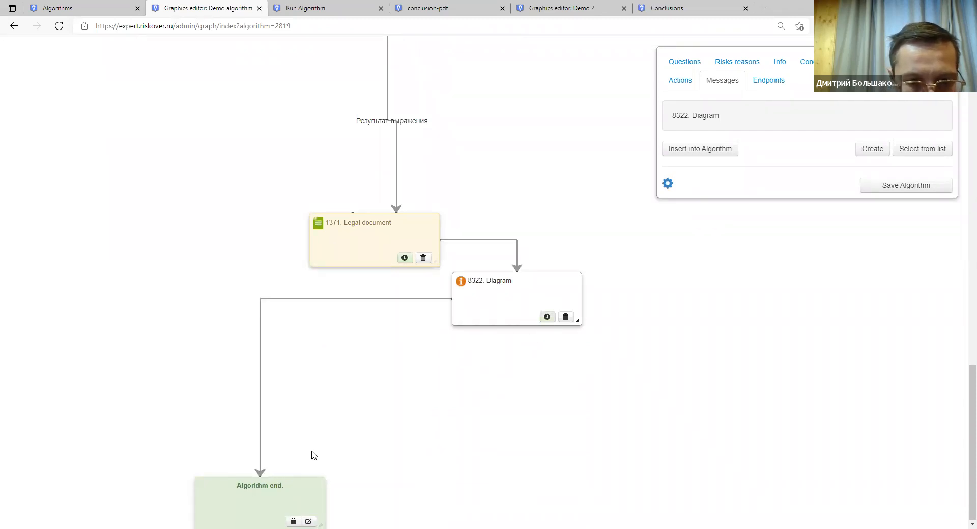
pyautogui.click(885, 191)
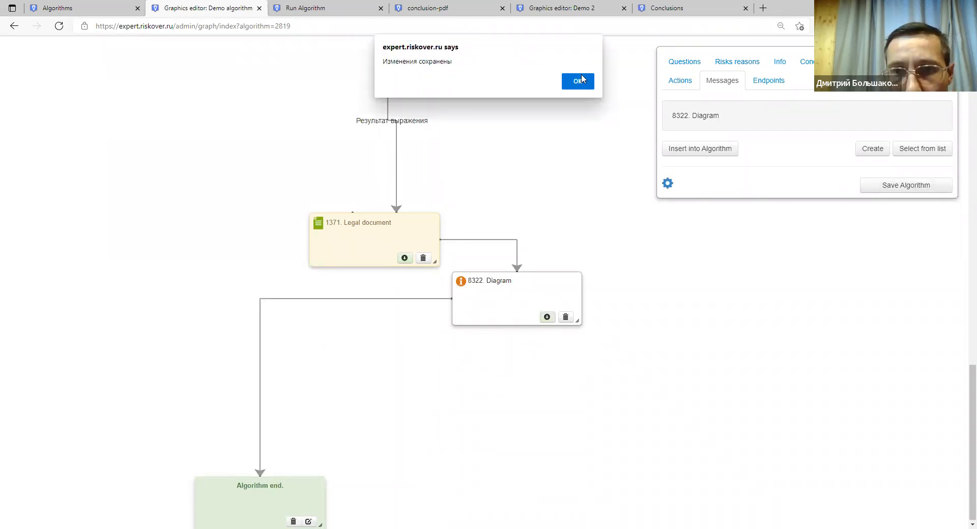
pyautogui.click(579, 85)
pyautogui.click(96, 10)
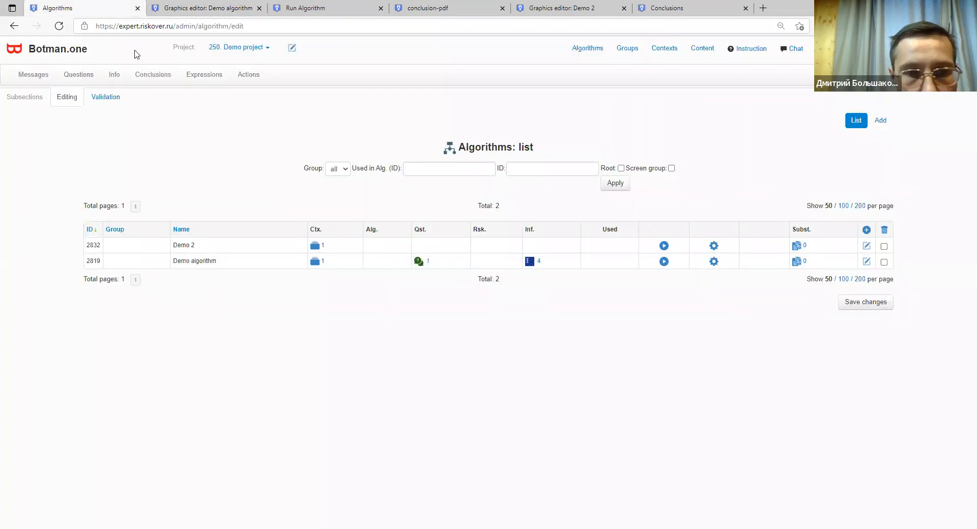
# Run Demo algorithm, view the line Diagram result, and open message 8322 in Messages.
pyautogui.click(664, 262)
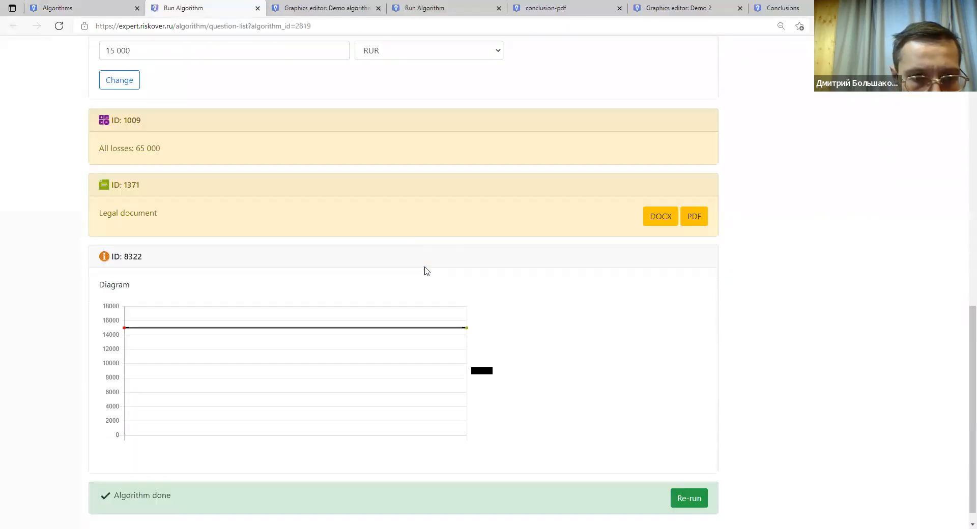
pyautogui.scroll(-1, 426, 271)
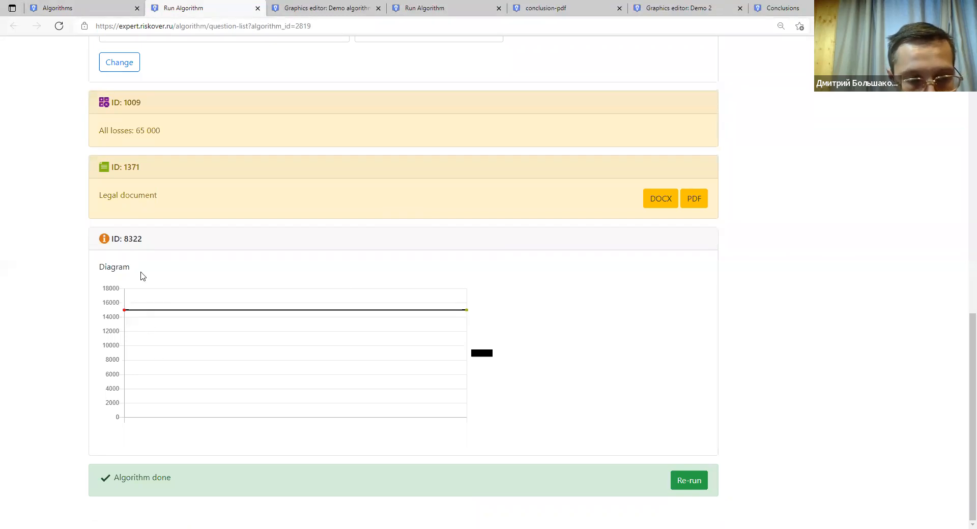
pyautogui.click(132, 240)
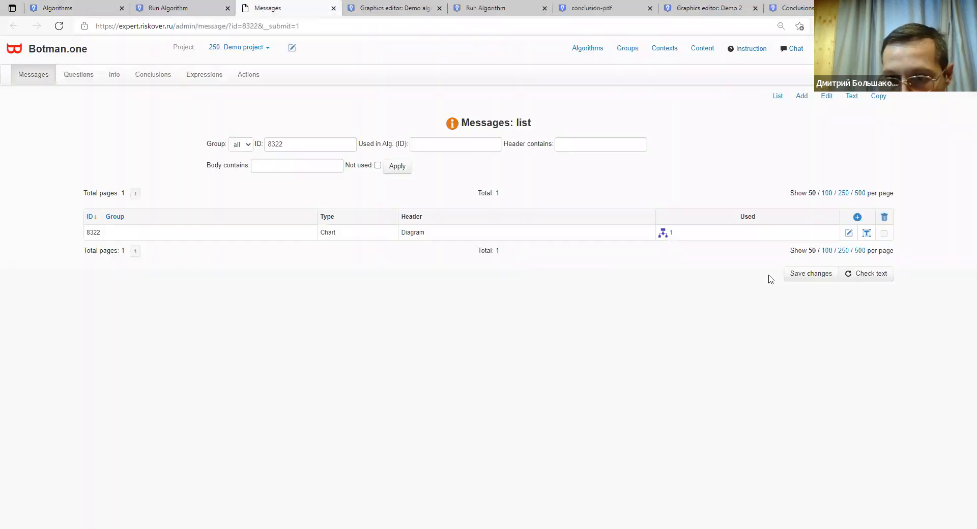
# Change message 8322's chart subtype to Circle and save it.
pyautogui.click(849, 233)
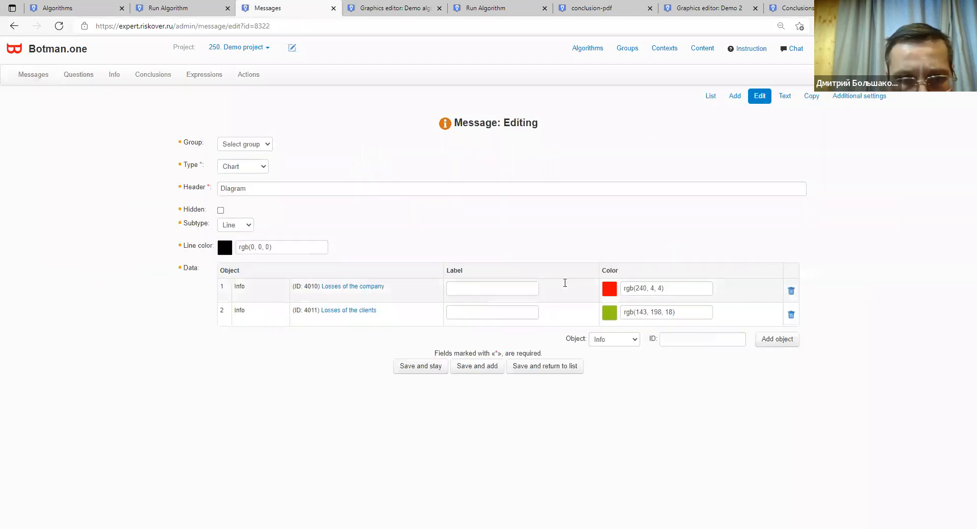
pyautogui.click(248, 230)
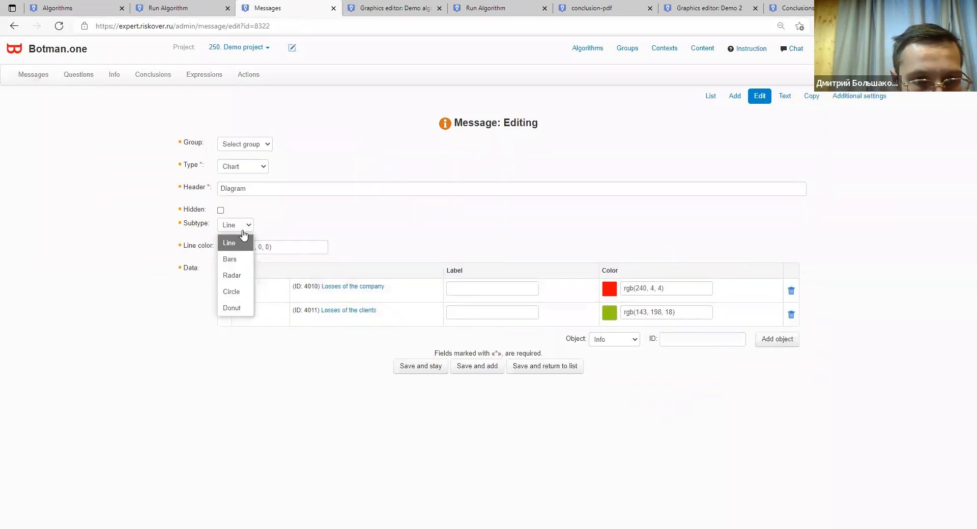
pyautogui.click(232, 292)
pyautogui.click(549, 368)
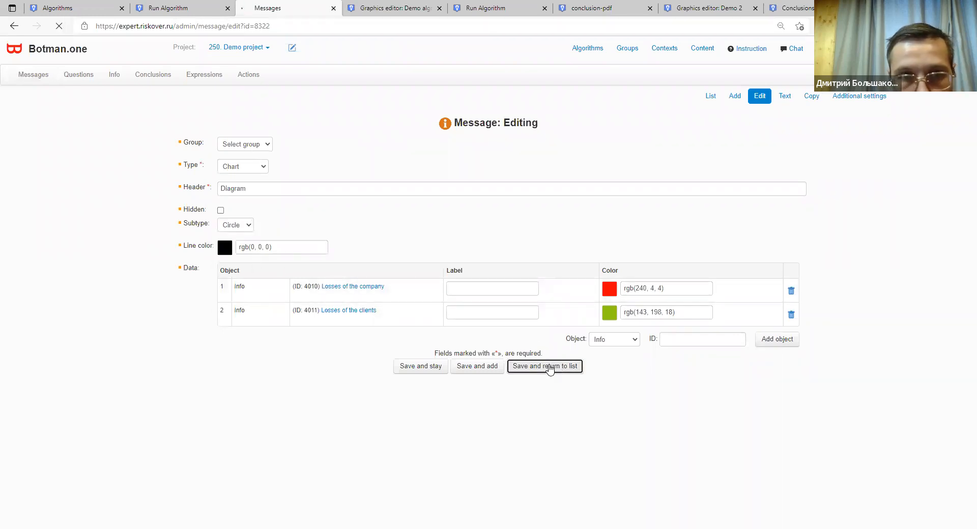
# Refresh the run results to see the red-and-green pie, then reopen message 8322.
pyautogui.click(168, 8)
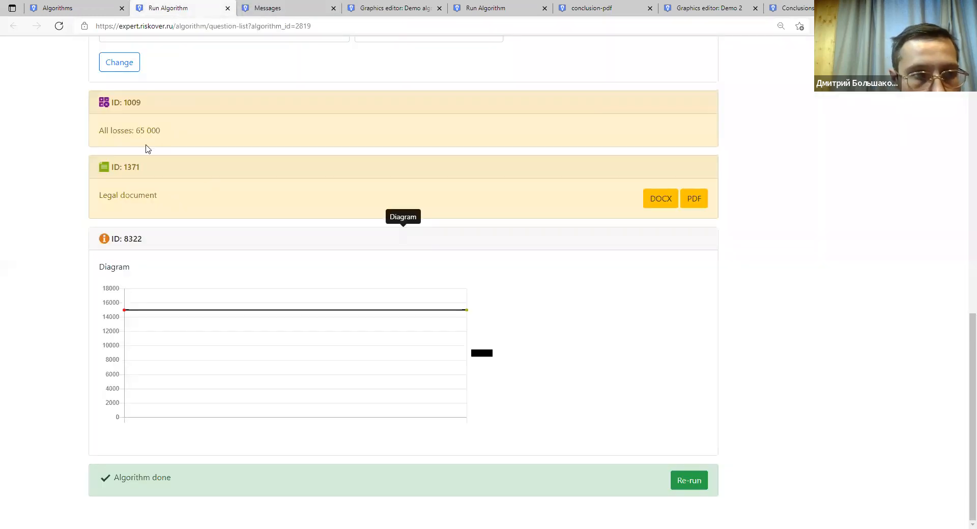
pyautogui.click(126, 65)
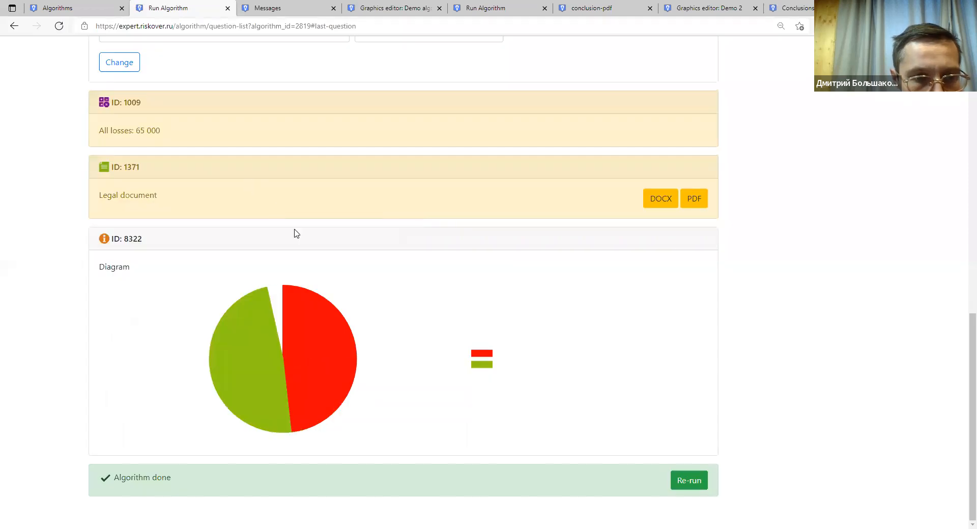
pyautogui.moveTo(311, 333)
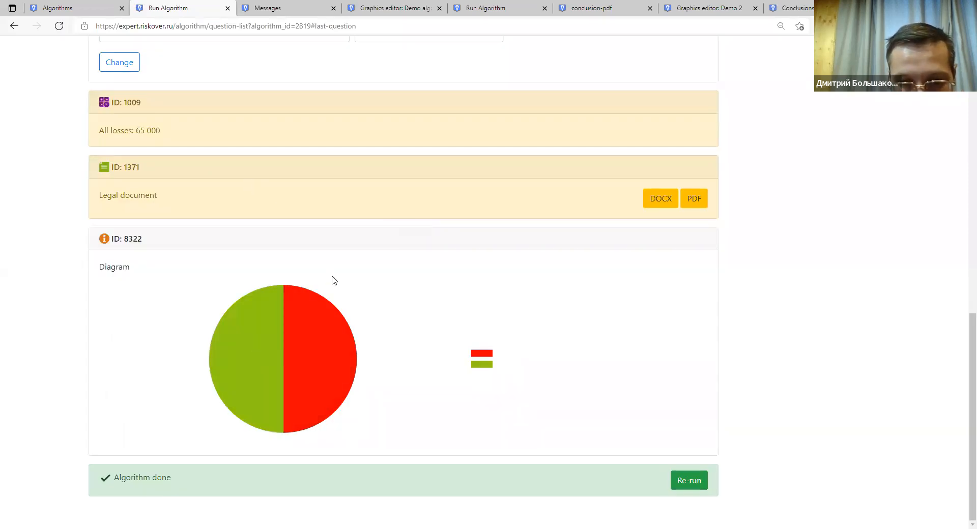
pyautogui.scroll(3, 332, 279)
pyautogui.scroll(-3, 331, 279)
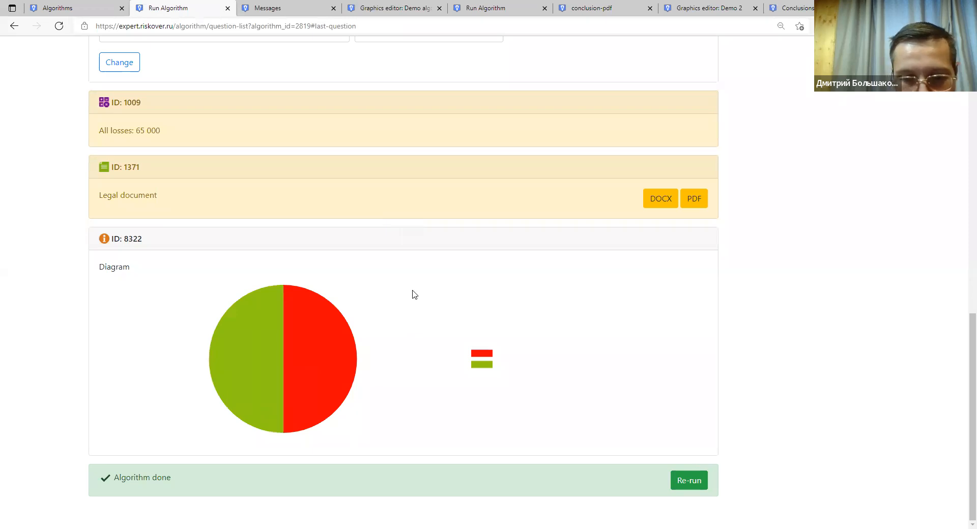
pyautogui.click(134, 239)
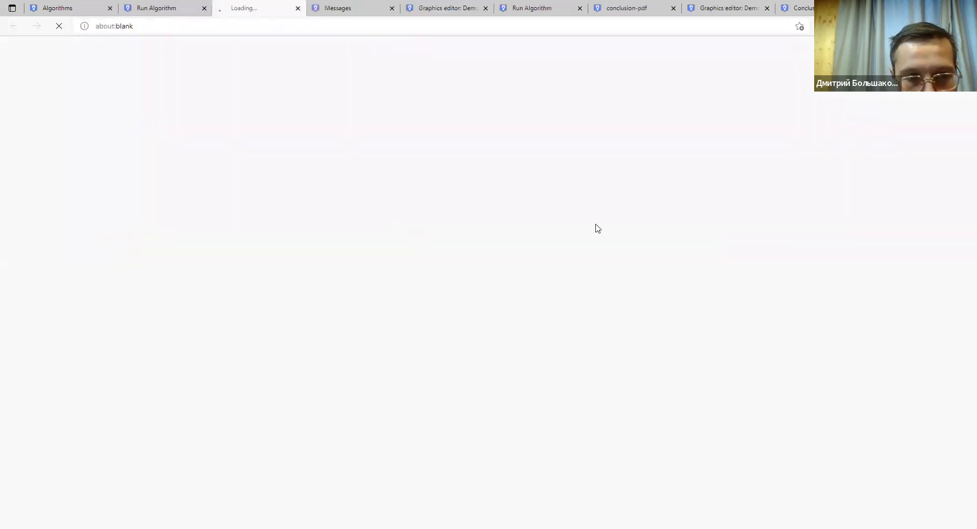
# Switch message 8322 to the Bars subtype and refresh the run results.
pyautogui.click(847, 236)
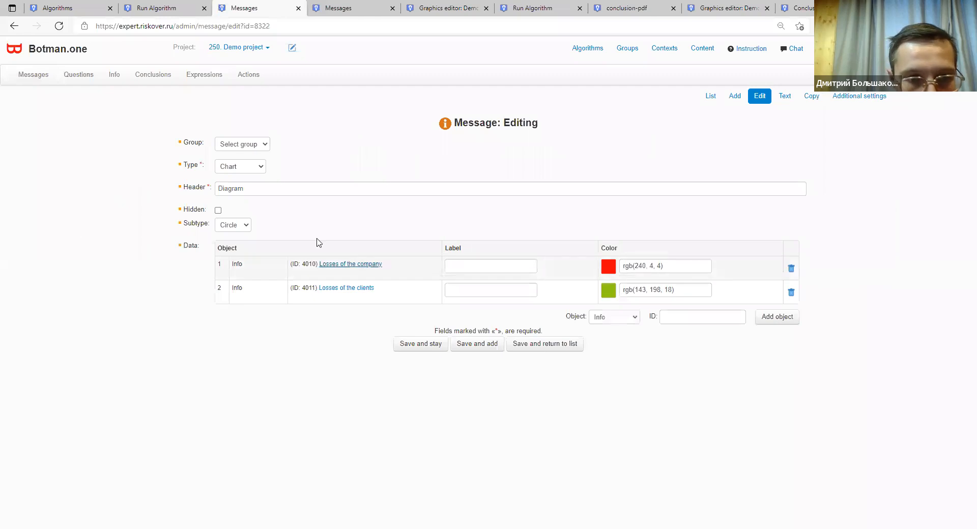
pyautogui.click(243, 225)
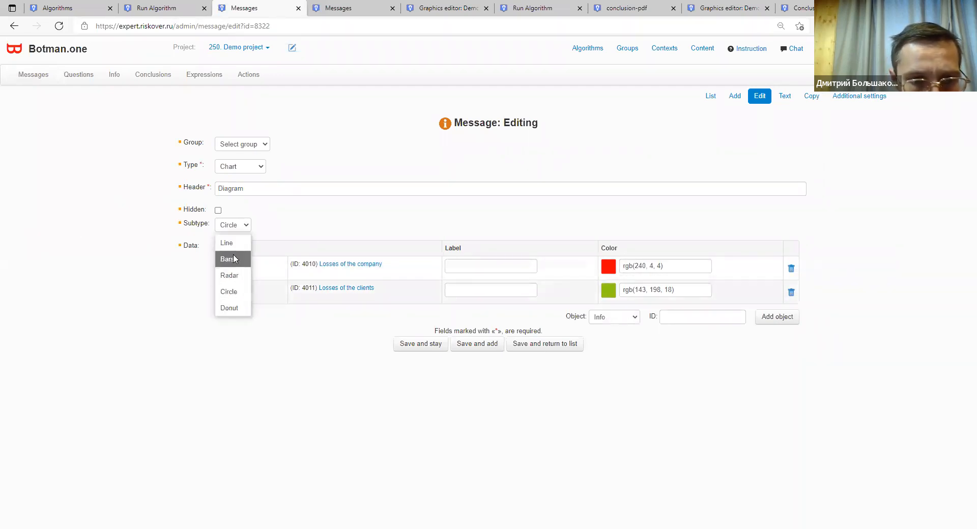
pyautogui.click(234, 258)
pyautogui.click(532, 345)
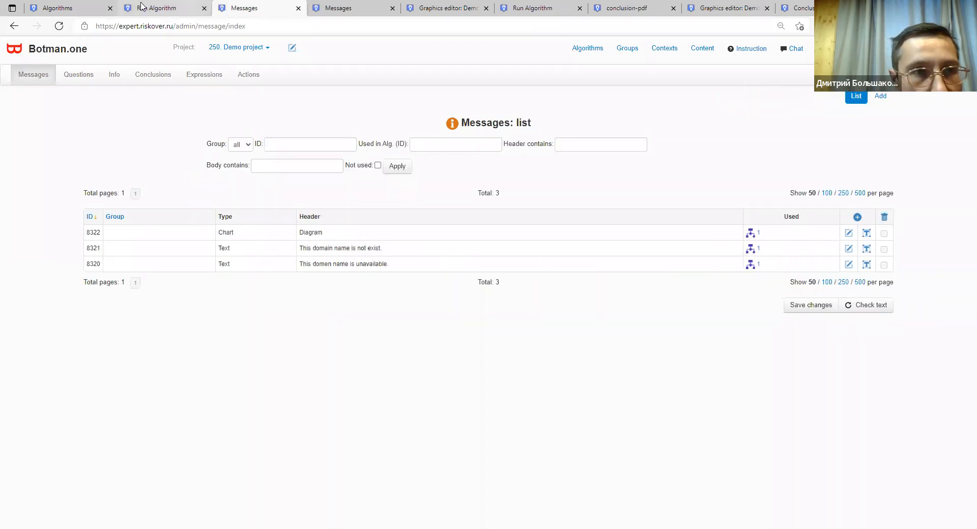
pyautogui.click(141, 6)
pyautogui.click(123, 63)
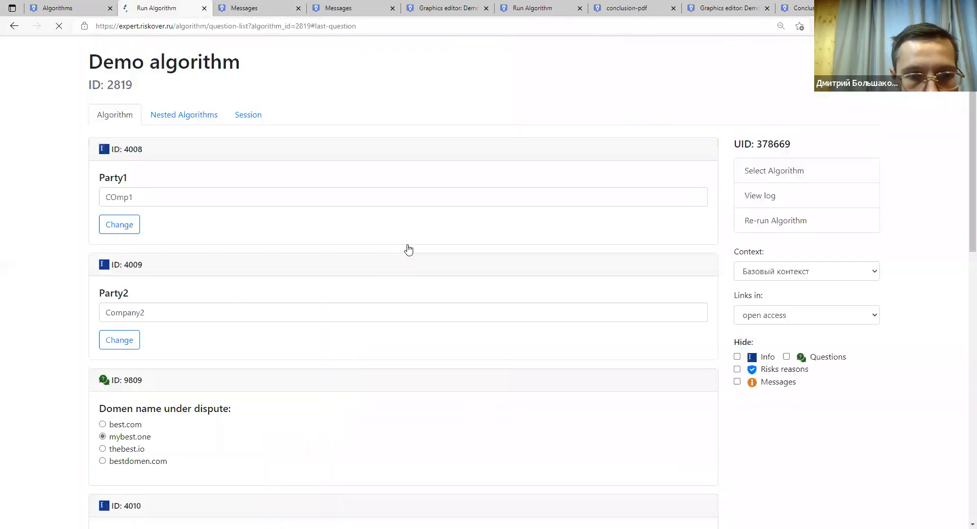
# Look over the bar-chart results and the messages and algorithms lists.
pyautogui.scroll(5, 212, 264)
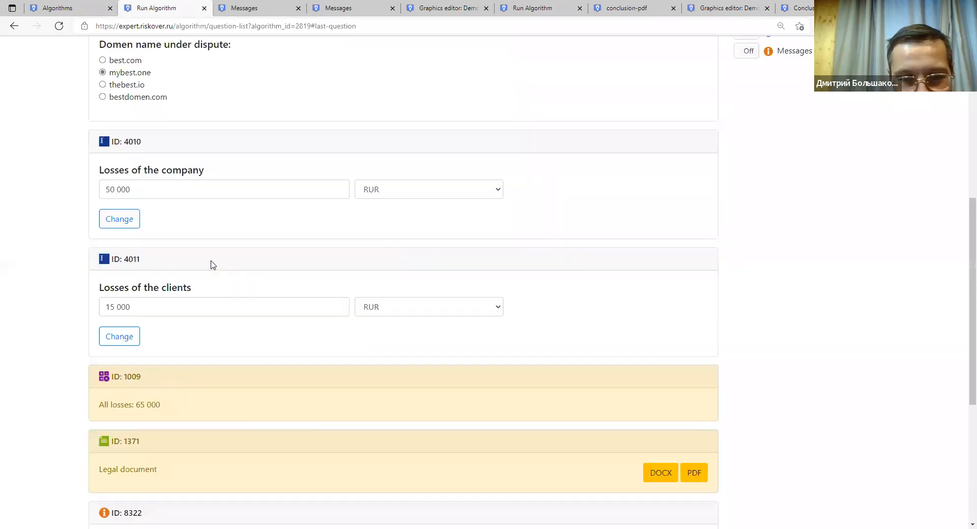
pyautogui.scroll(-6, 213, 265)
pyautogui.scroll(12, 241, 228)
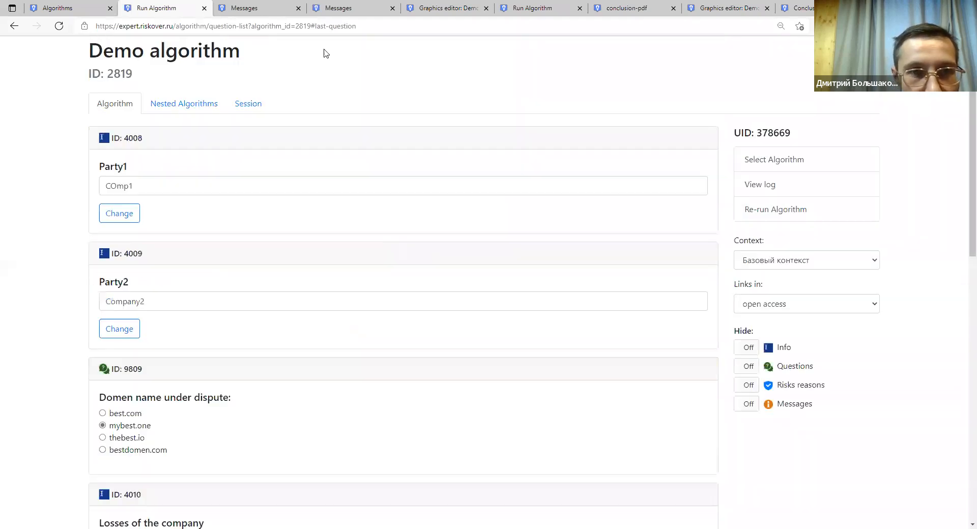
pyautogui.click(259, 8)
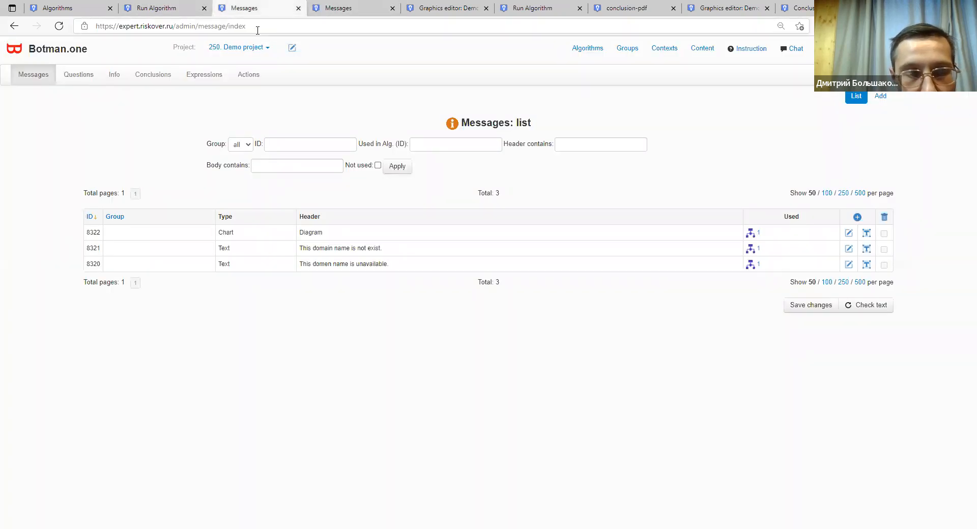
pyautogui.click(149, 10)
pyautogui.click(69, 12)
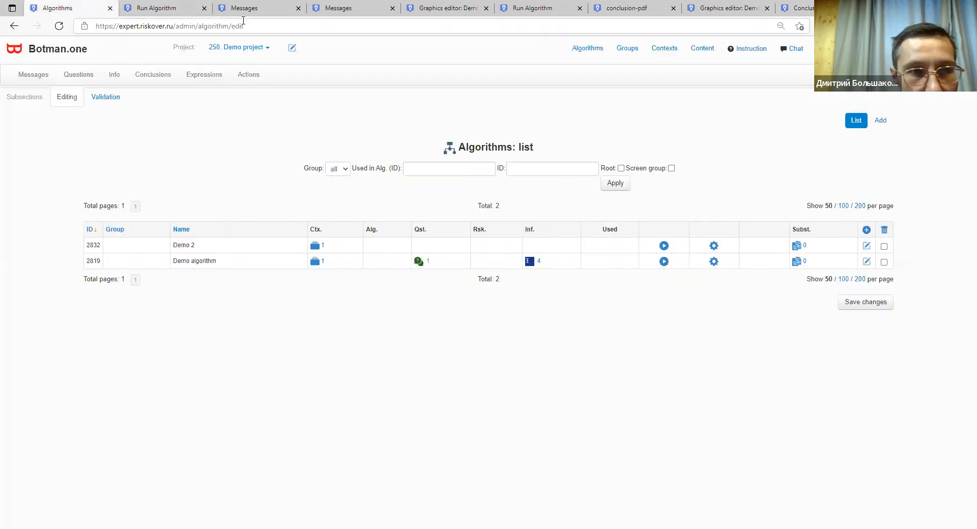
pyautogui.click(364, 9)
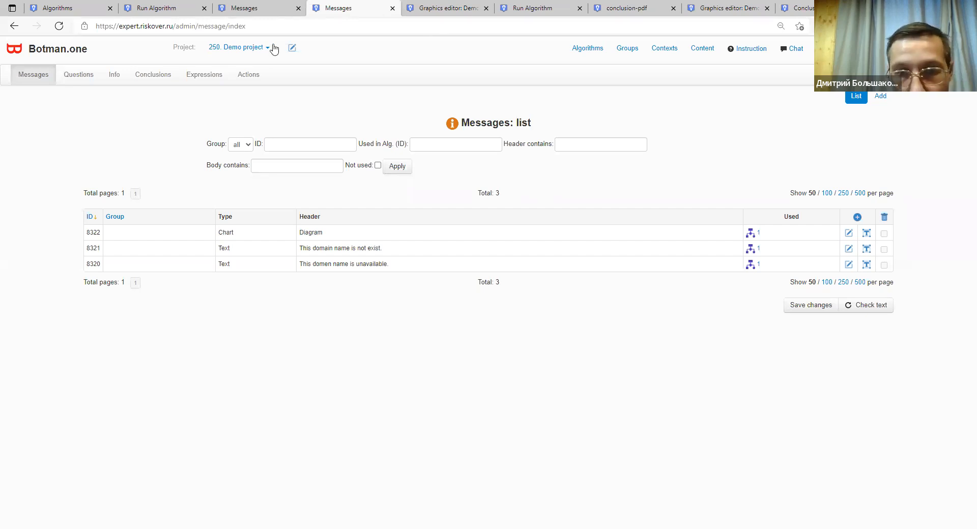
# In the Demo algorithm flowchart, move the Legal document node up and left.
pyautogui.hotkey('ctrl', 'Tab')
pyautogui.moveTo(387, 224); pyautogui.dragTo(320, 156)
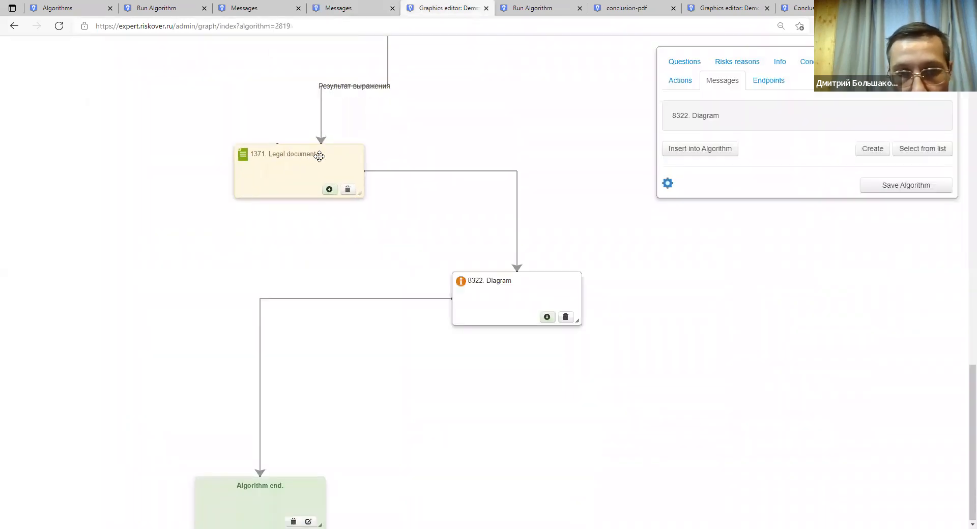
pyautogui.scroll(6, 439, 172)
# Reposition node 8320 beside Losses of the company and shift Algorithm start further left.
pyautogui.moveTo(438, 168); pyautogui.dragTo(370, 183)
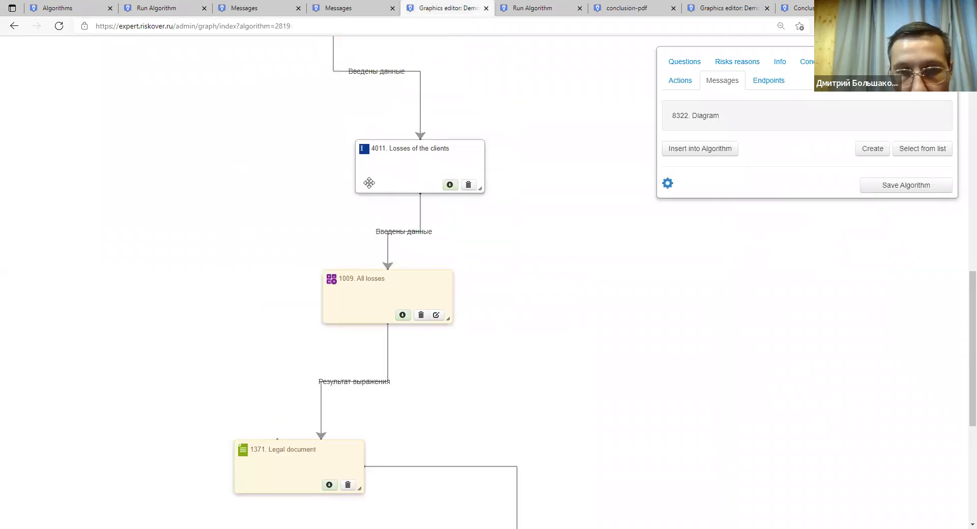
pyautogui.scroll(6, 408, 183)
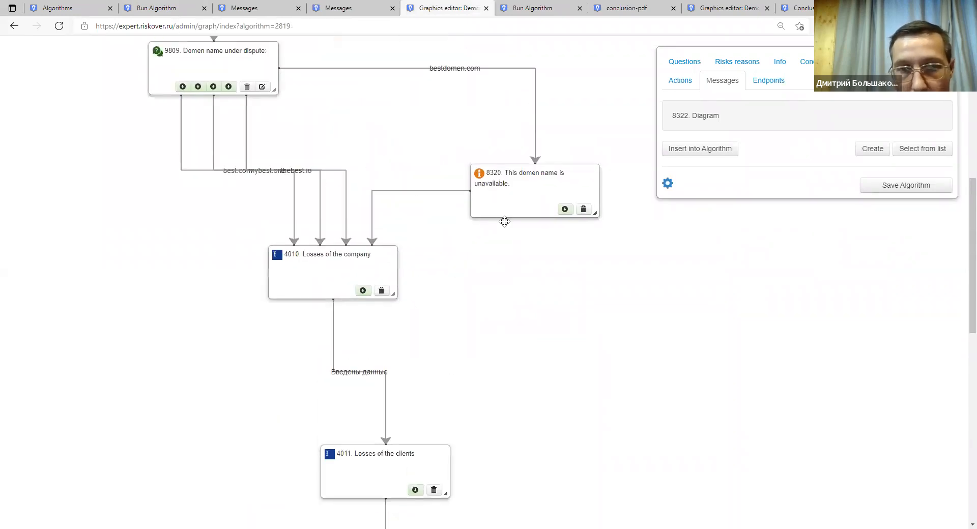
pyautogui.moveTo(504, 222); pyautogui.dragTo(508, 228)
pyautogui.scroll(7, 487, 199)
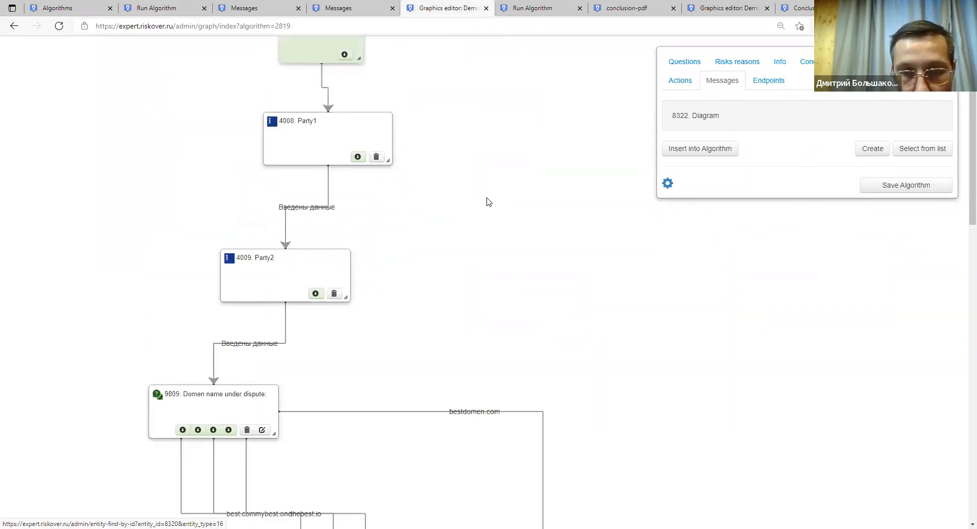
pyautogui.scroll(2, 486, 202)
pyautogui.moveTo(320, 114); pyautogui.dragTo(219, 100)
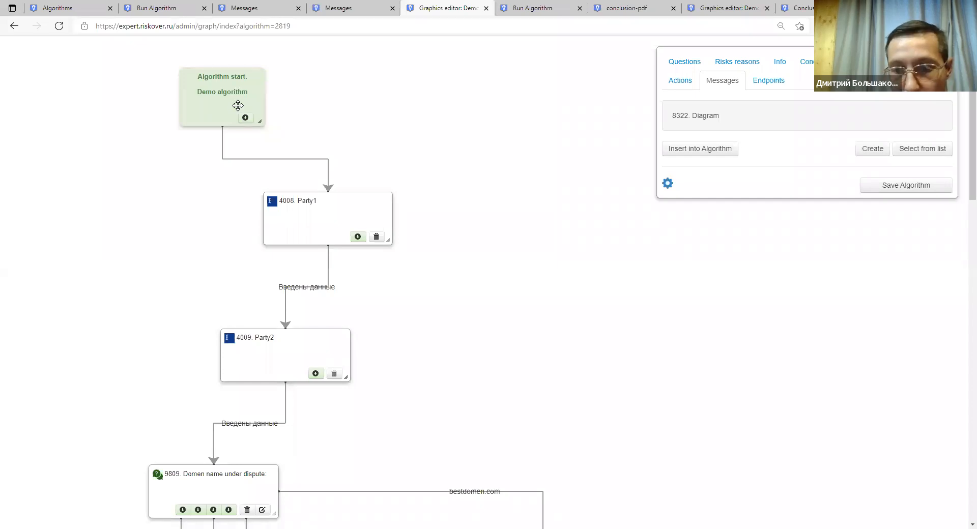
pyautogui.moveTo(238, 105); pyautogui.dragTo(174, 111)
pyautogui.scroll(-3, 426, 177)
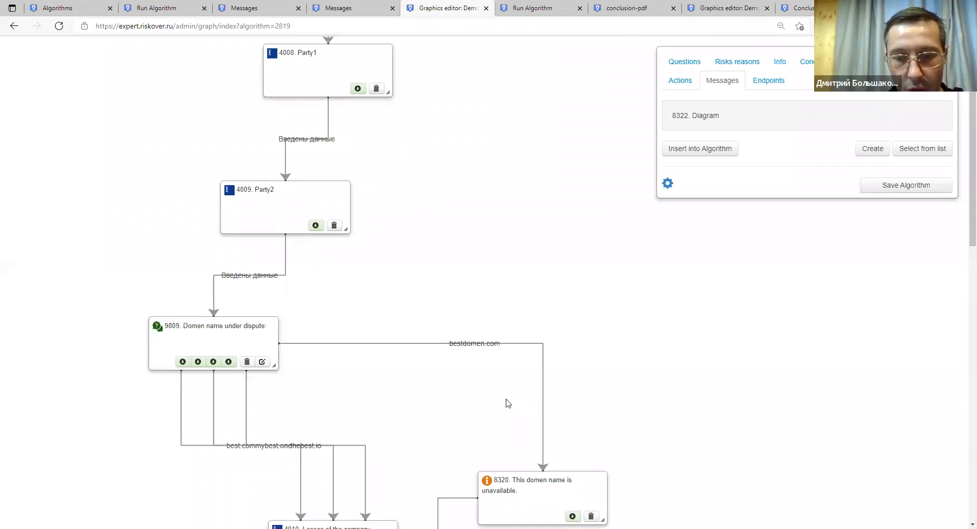
# Move the Party1 node left and down, and shift the Losses of the clients node left.
pyautogui.scroll(3, 380, 344)
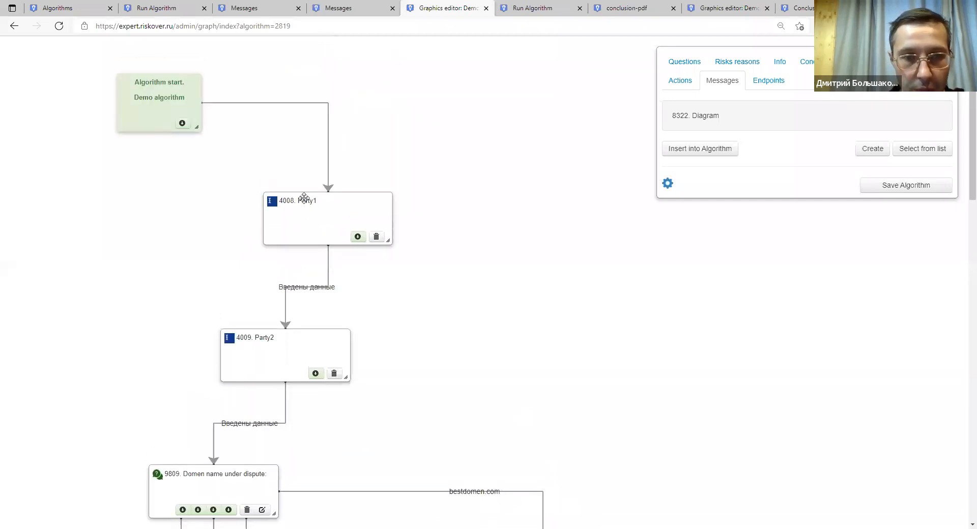
pyautogui.moveTo(230, 220)
pyautogui.mouseDown()
pyautogui.moveTo(211, 241)
pyautogui.moveTo(226, 215)
pyautogui.mouseUp()
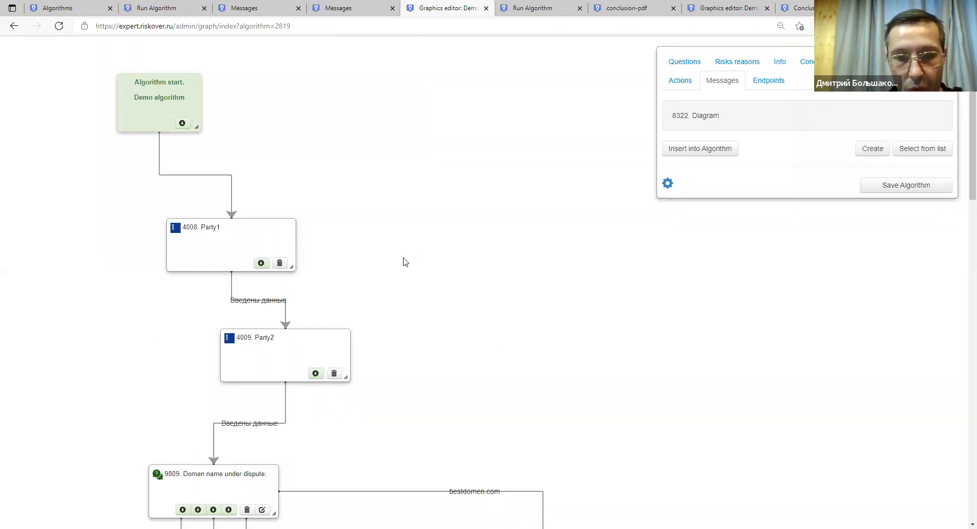
pyautogui.scroll(-12, 404, 262)
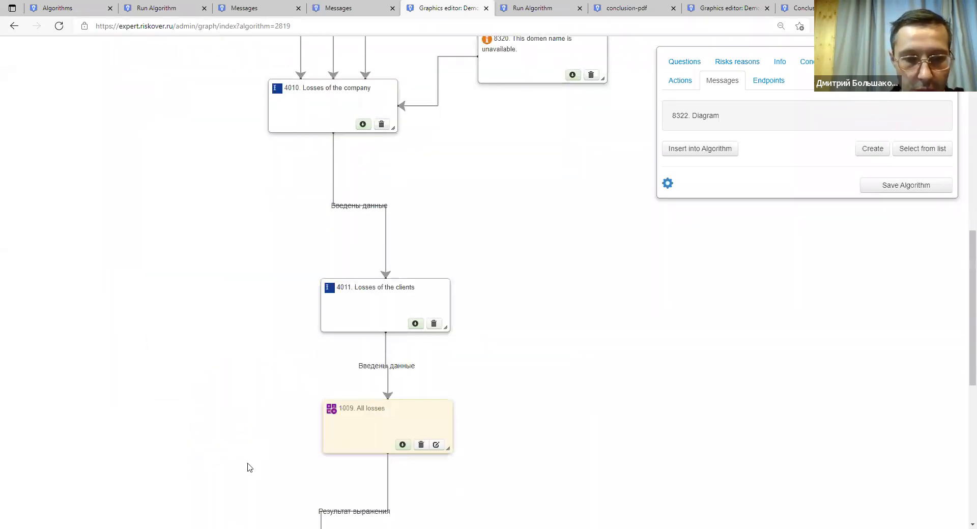
pyautogui.moveTo(354, 308); pyautogui.dragTo(286, 312)
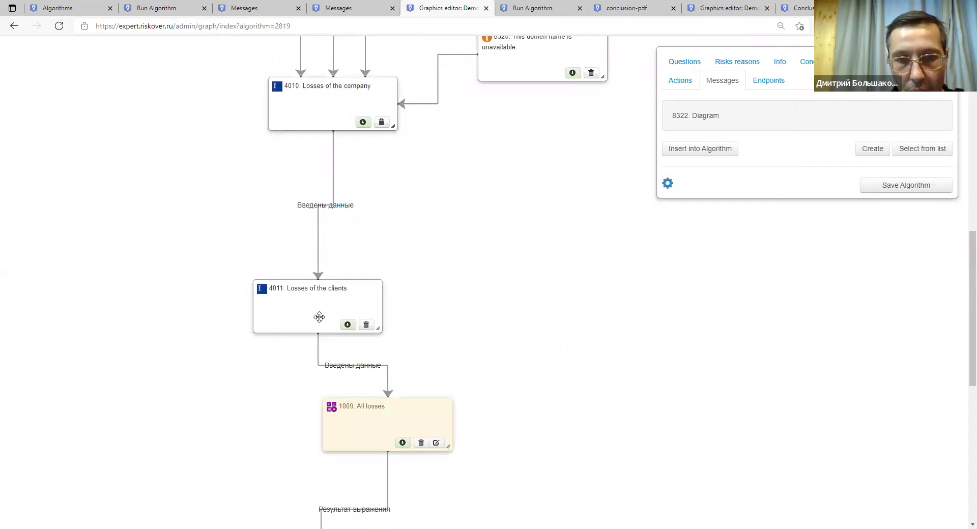
# Place Party2 directly under Party1, then shift both further left until their connectors line up.
pyautogui.scroll(9, 430, 256)
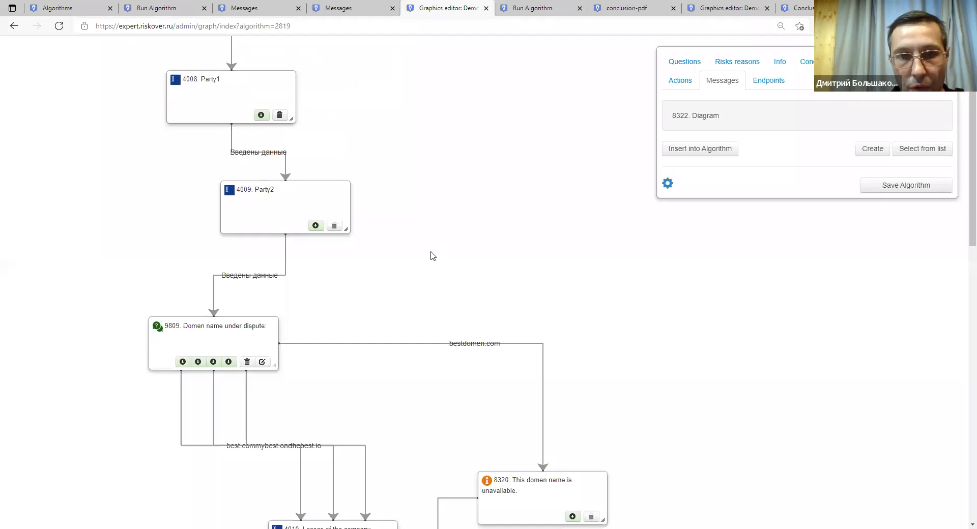
pyautogui.scroll(3, 430, 256)
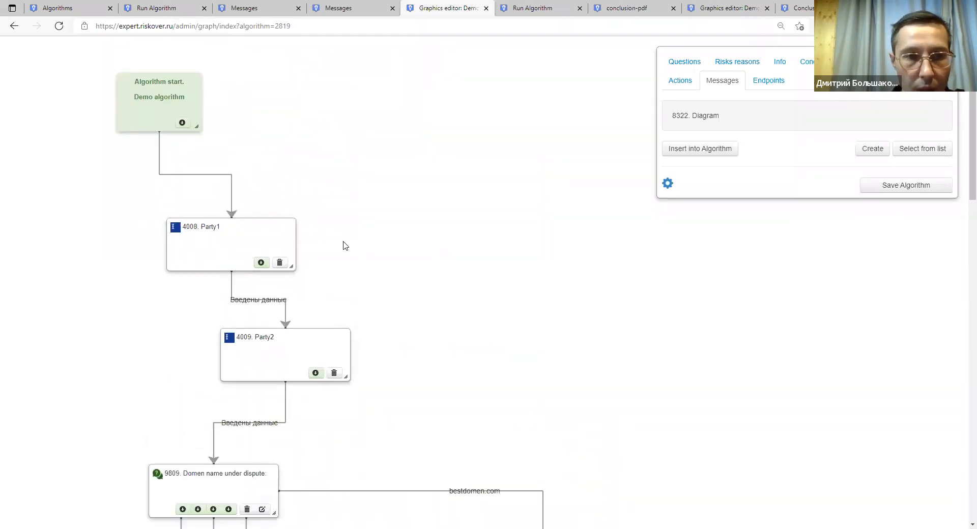
pyautogui.moveTo(245, 224); pyautogui.dragTo(283, 192)
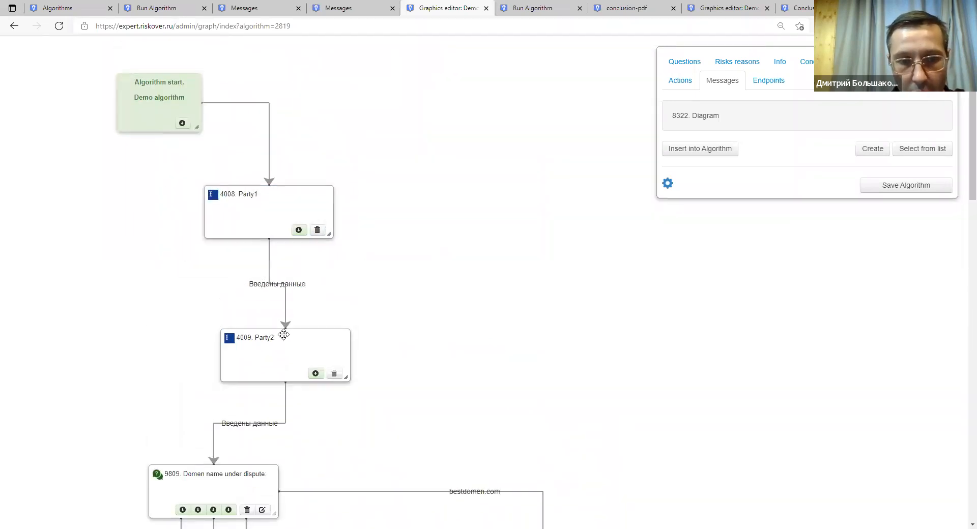
pyautogui.moveTo(280, 334); pyautogui.dragTo(350, 308)
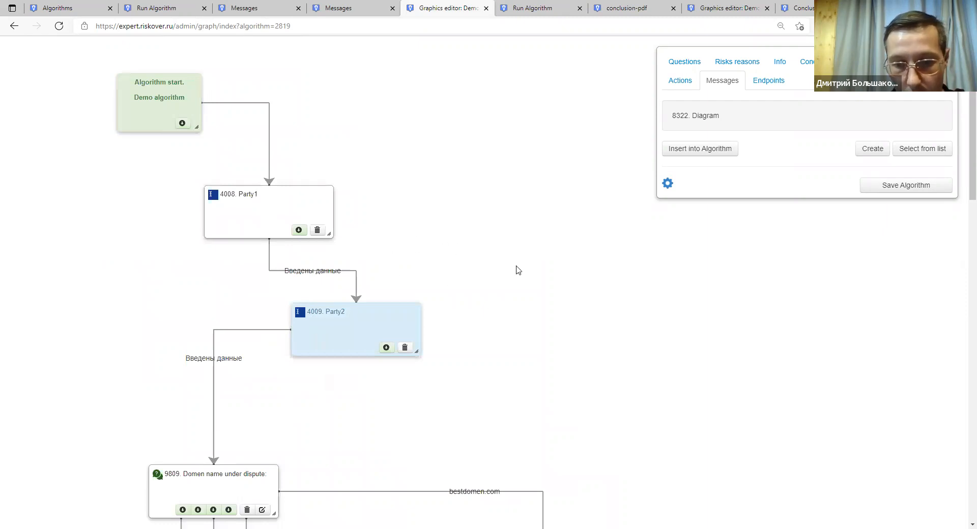
pyautogui.moveTo(332, 329); pyautogui.dragTo(247, 360)
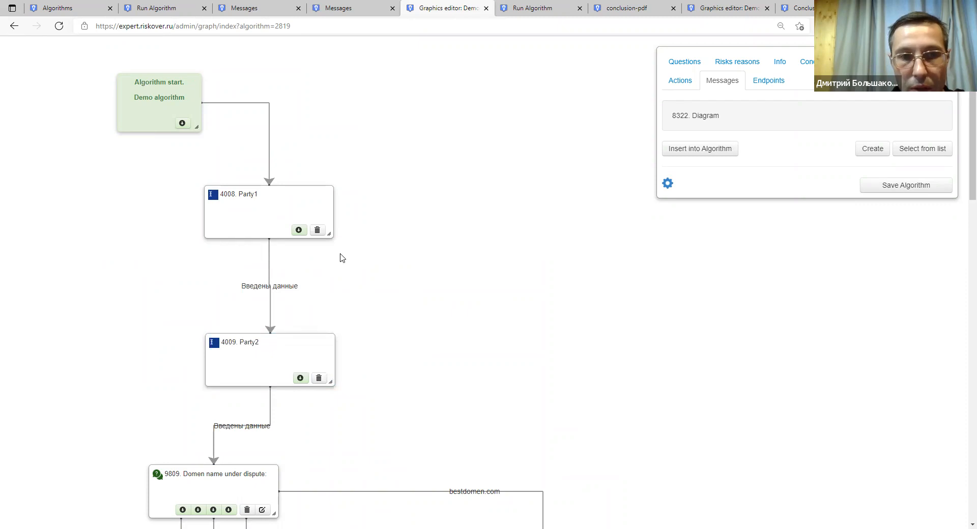
pyautogui.moveTo(279, 209); pyautogui.dragTo(263, 230)
pyautogui.moveTo(280, 344); pyautogui.dragTo(238, 346)
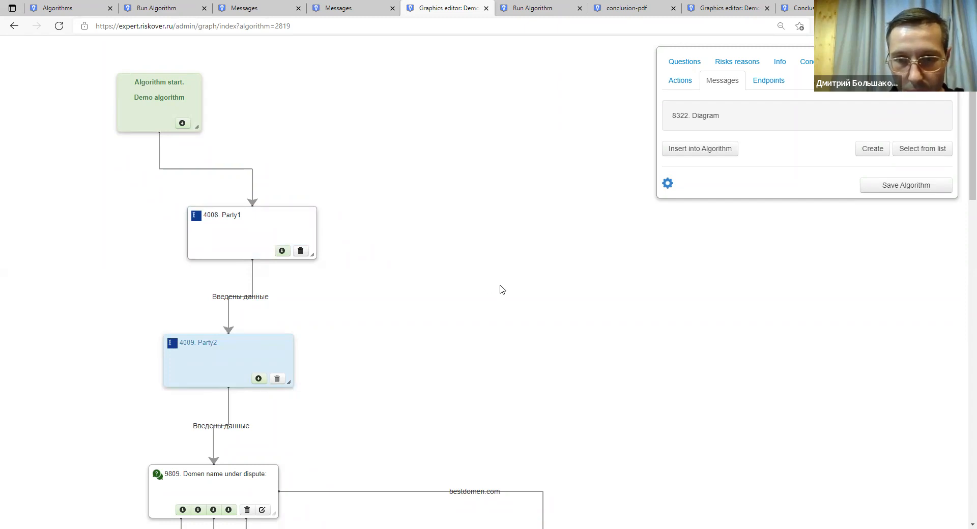
pyautogui.moveTo(286, 231); pyautogui.dragTo(224, 235)
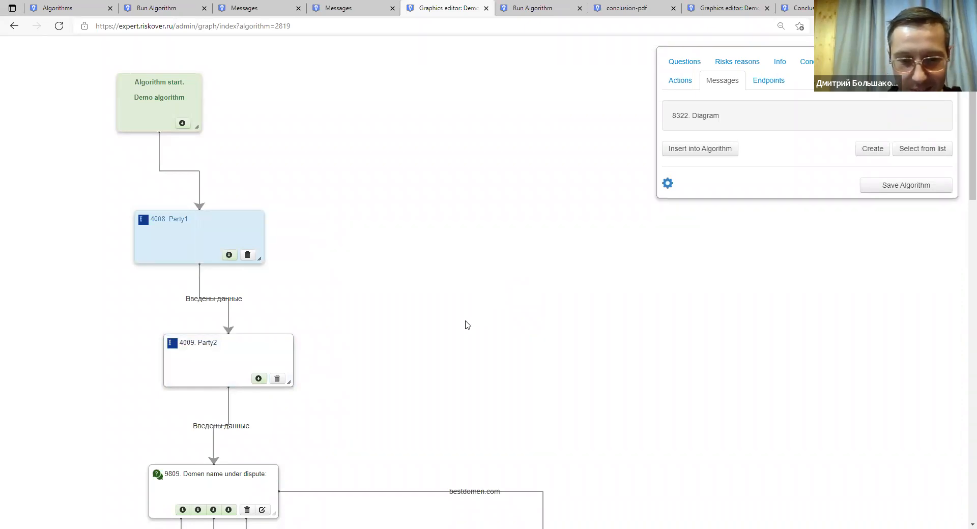
# Realign Party1 to the left, then nudge the Algorithm start node slightly left and down above it.
pyautogui.moveTo(179, 234); pyautogui.dragTo(225, 226)
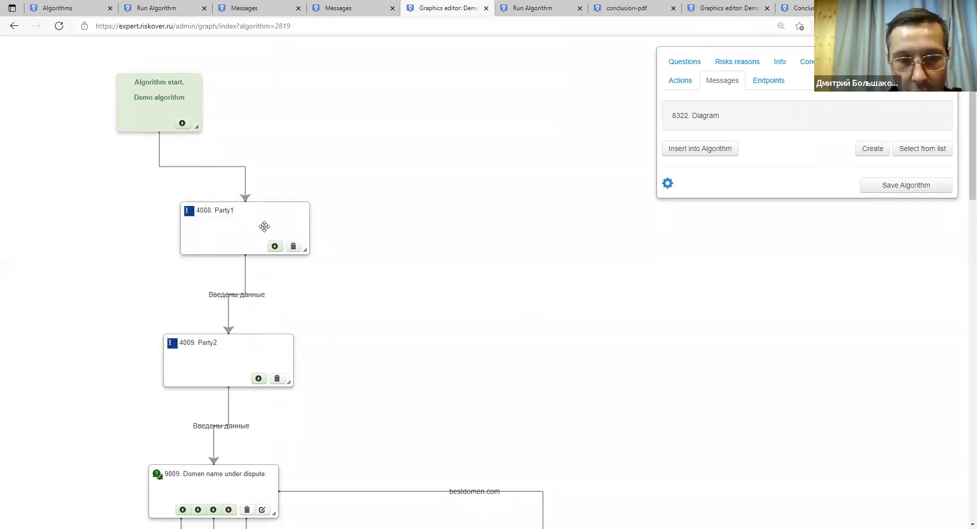
pyautogui.moveTo(264, 225); pyautogui.dragTo(211, 230)
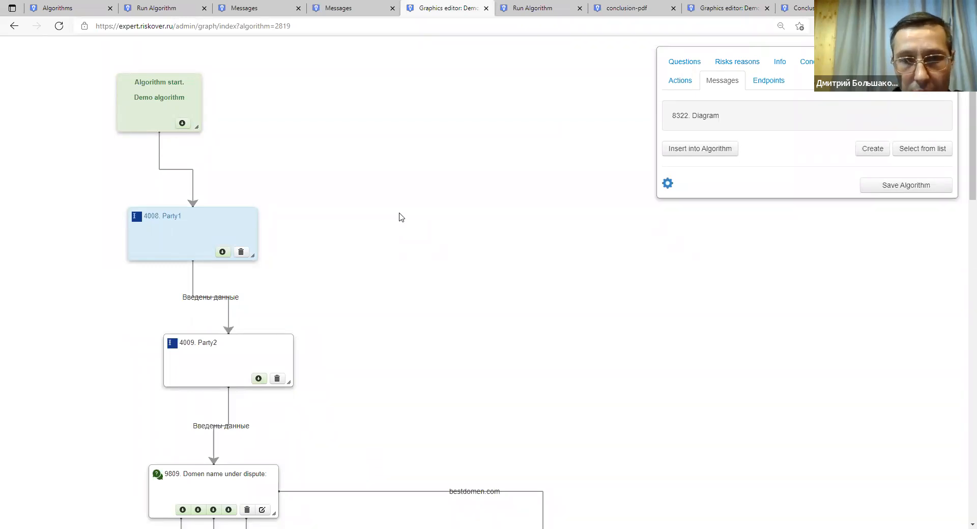
pyautogui.moveTo(138, 103); pyautogui.dragTo(123, 113)
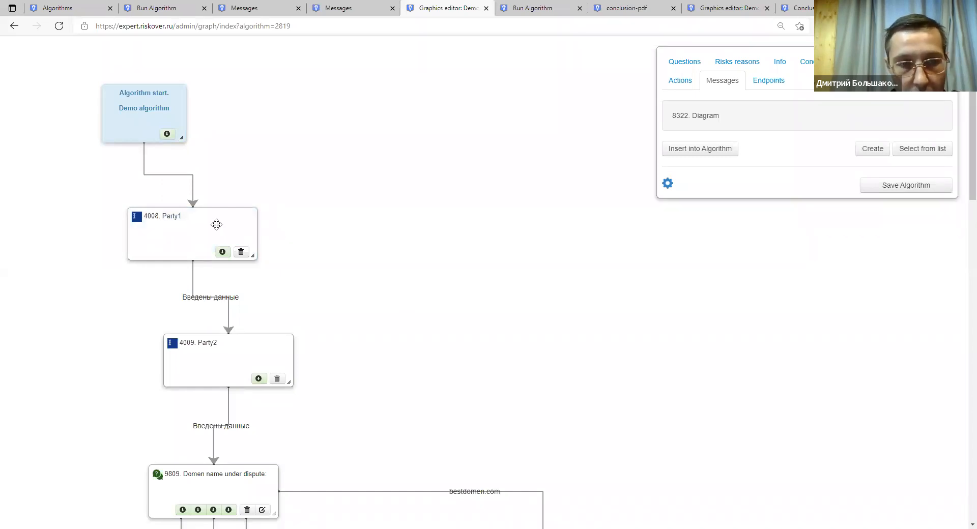
pyautogui.scroll(-3, 203, 232)
pyautogui.scroll(-2, 253, 281)
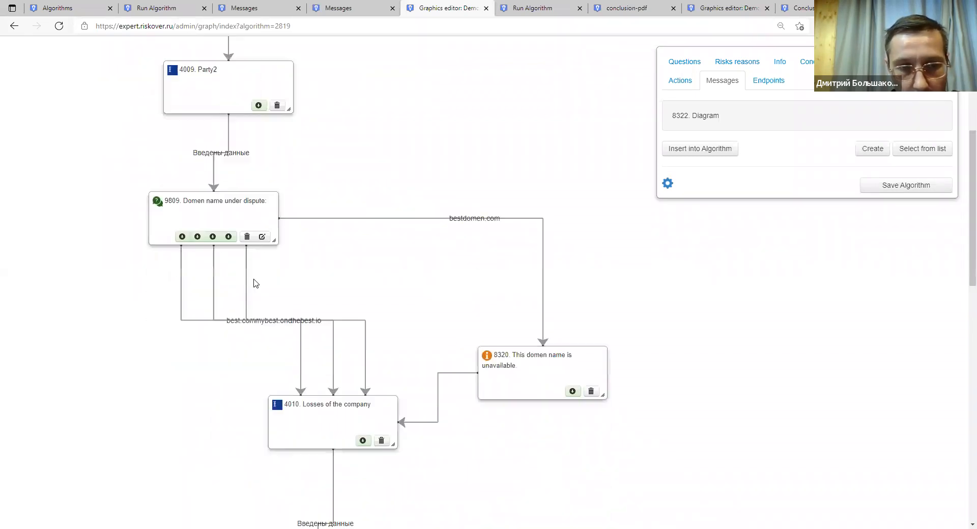
pyautogui.scroll(5, 157, 208)
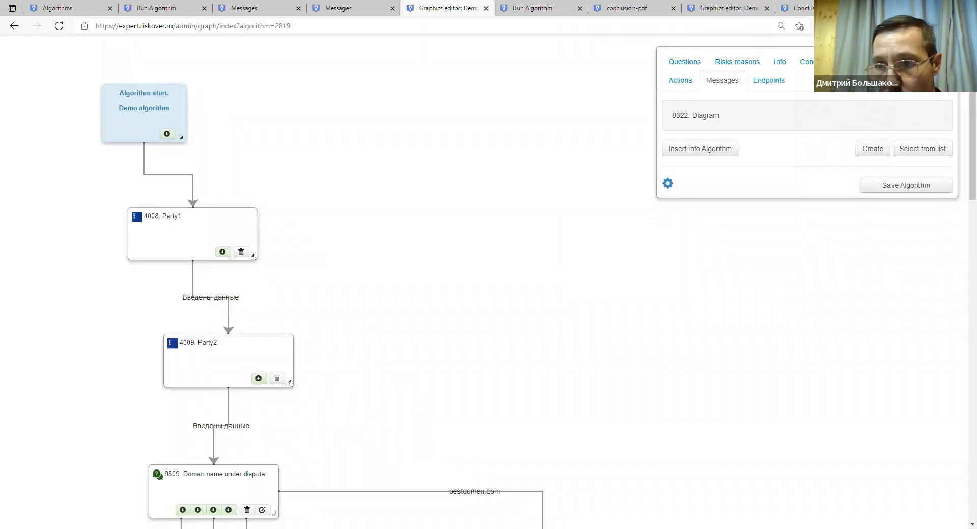
# Create a new algorithm named 'Inside' and place its Inside Algorithm node down-right on the canvas.
pyautogui.click(873, 148)
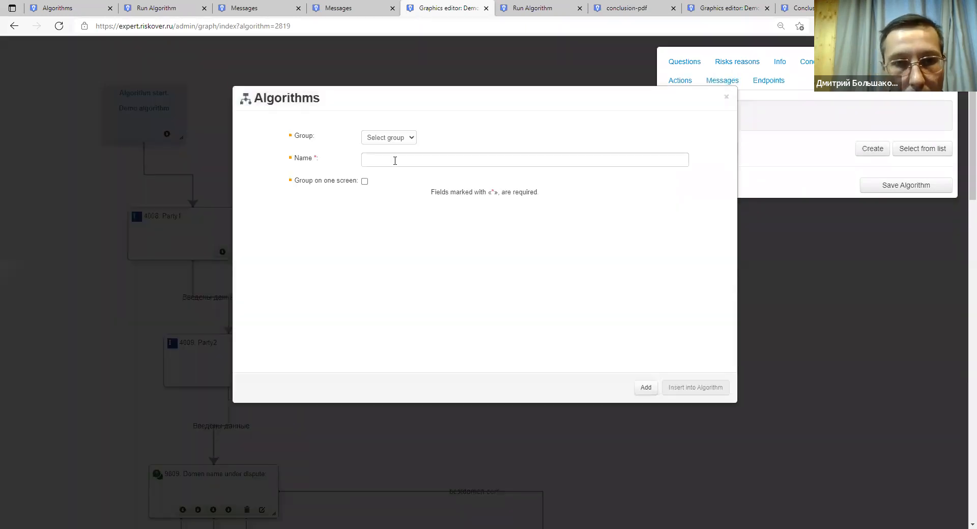
pyautogui.click(392, 160)
pyautogui.write('Inside Algorithm')
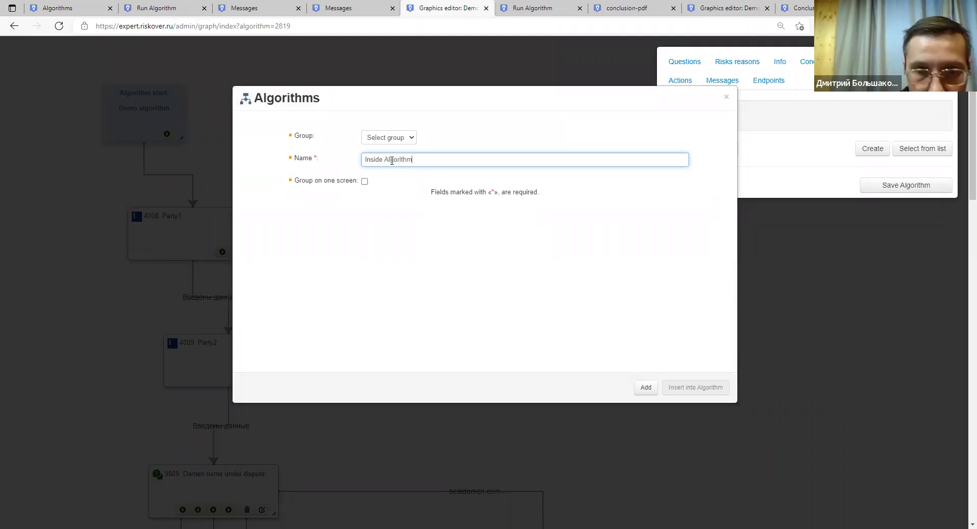
pyautogui.click(646, 388)
pyautogui.click(682, 388)
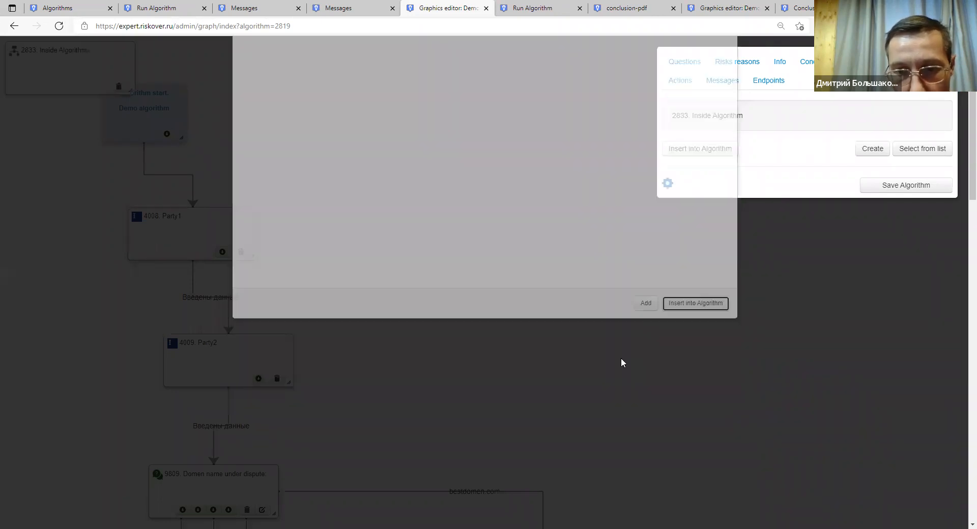
pyautogui.moveTo(59, 67); pyautogui.dragTo(404, 281)
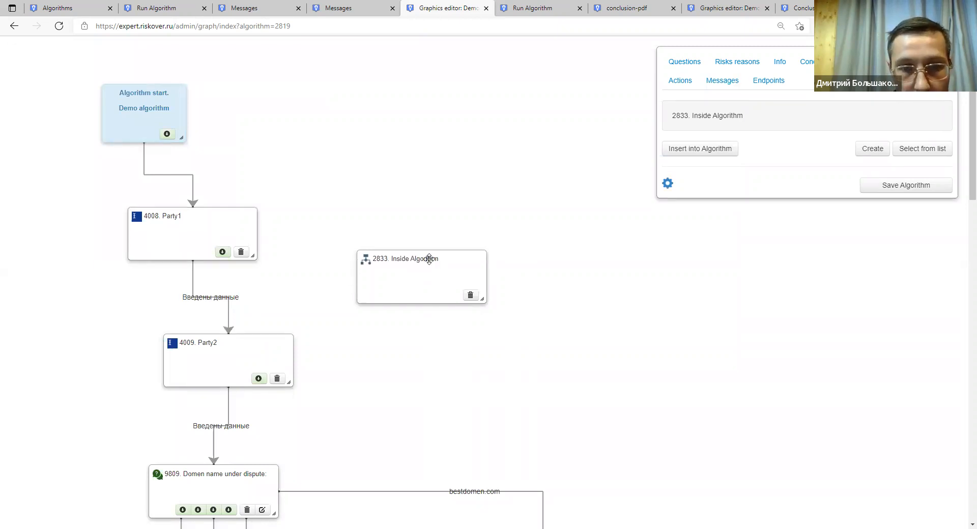
pyautogui.moveTo(429, 259); pyautogui.dragTo(516, 301)
# Remove the bestdomen.com link to message 8320 and connect that branch of 9809 to Inside Algorithm.
pyautogui.scroll(-6, 516, 301)
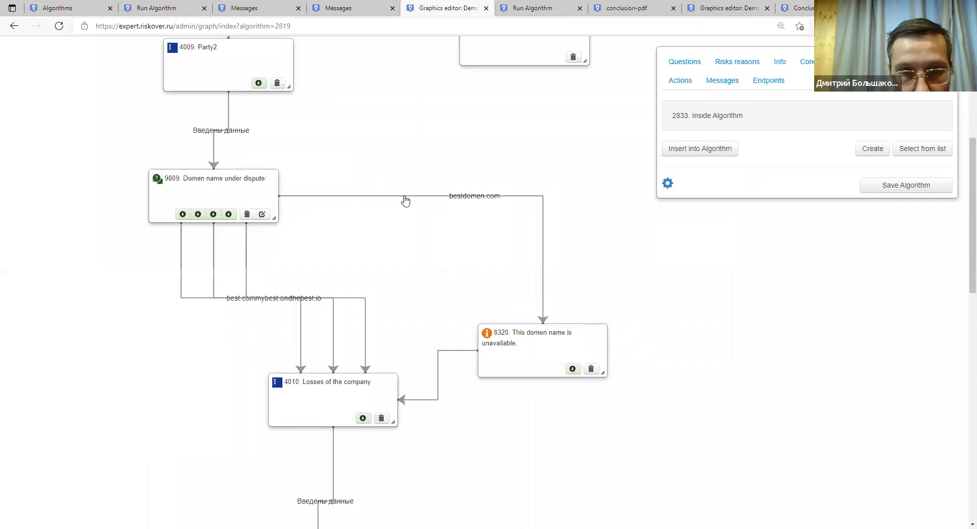
pyautogui.click(405, 197)
pyautogui.scroll(3, 478, 219)
pyautogui.moveTo(473, 214); pyautogui.dragTo(532, 354)
pyautogui.click(229, 363)
pyautogui.click(395, 373)
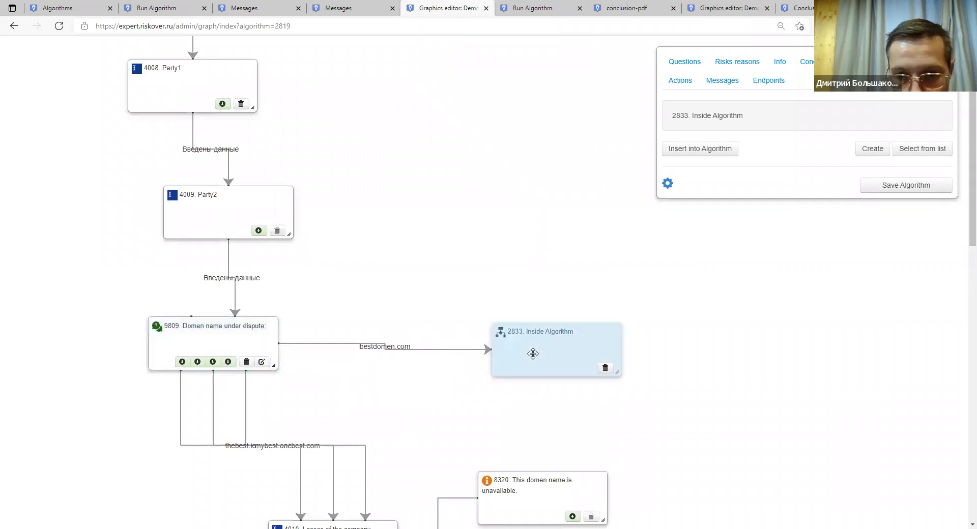
pyautogui.scroll(-3, 557, 319)
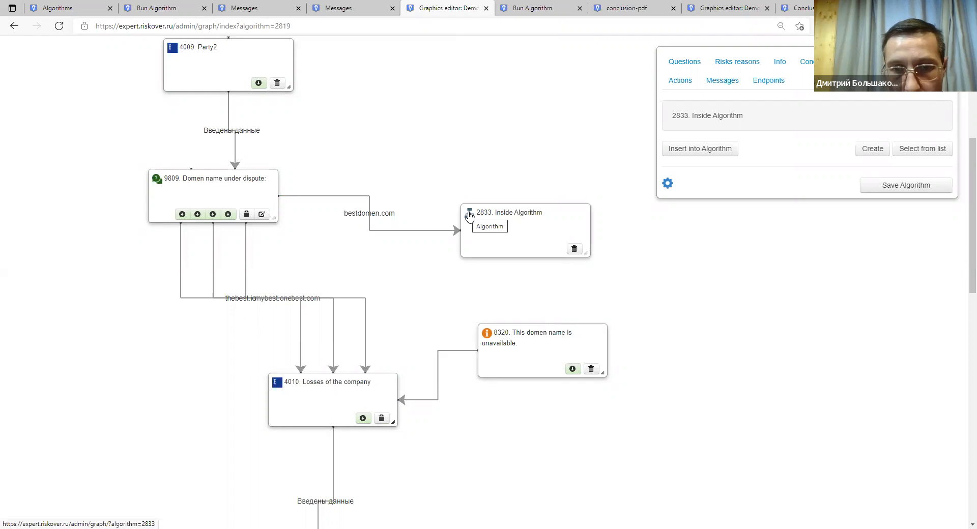
# Inside Algorithm's graph: add info block 4014 below Algorithm start and link start to it.
pyautogui.click(469, 216)
pyautogui.moveTo(47, 63); pyautogui.dragTo(409, 145)
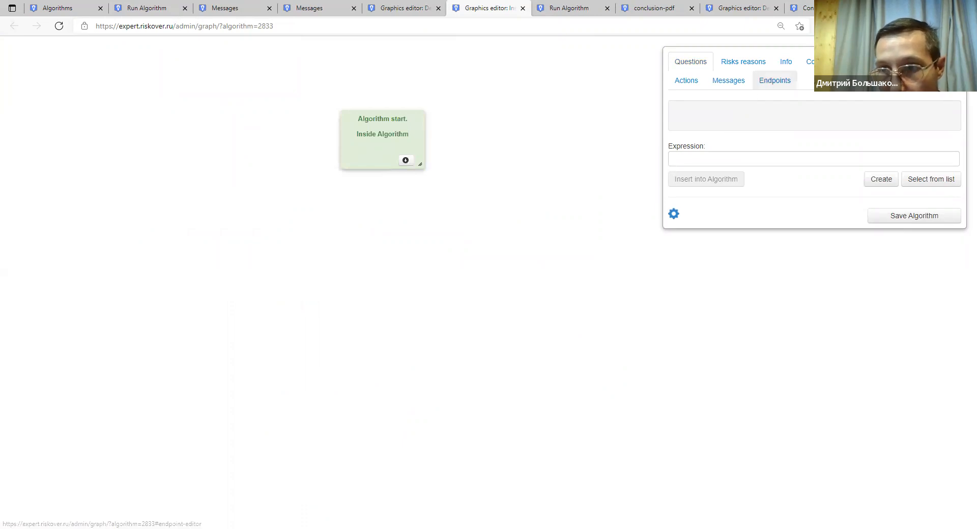
pyautogui.click(782, 67)
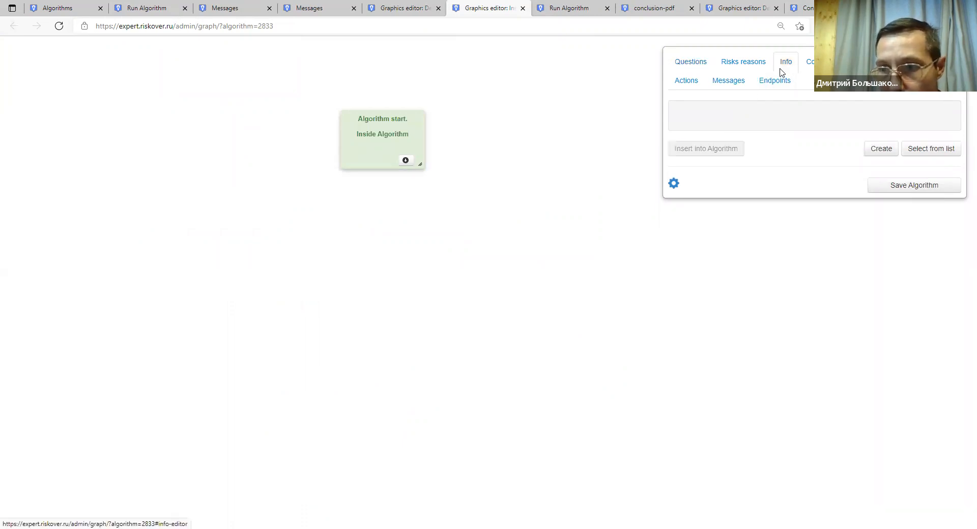
pyautogui.click(927, 149)
pyautogui.click(310, 148)
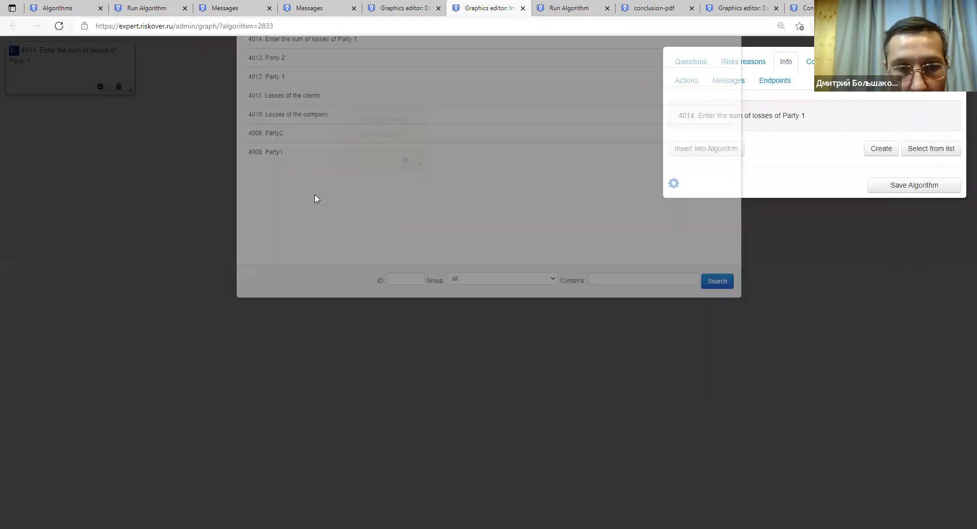
pyautogui.moveTo(59, 56); pyautogui.dragTo(412, 255)
pyautogui.moveTo(407, 167); pyautogui.dragTo(408, 252)
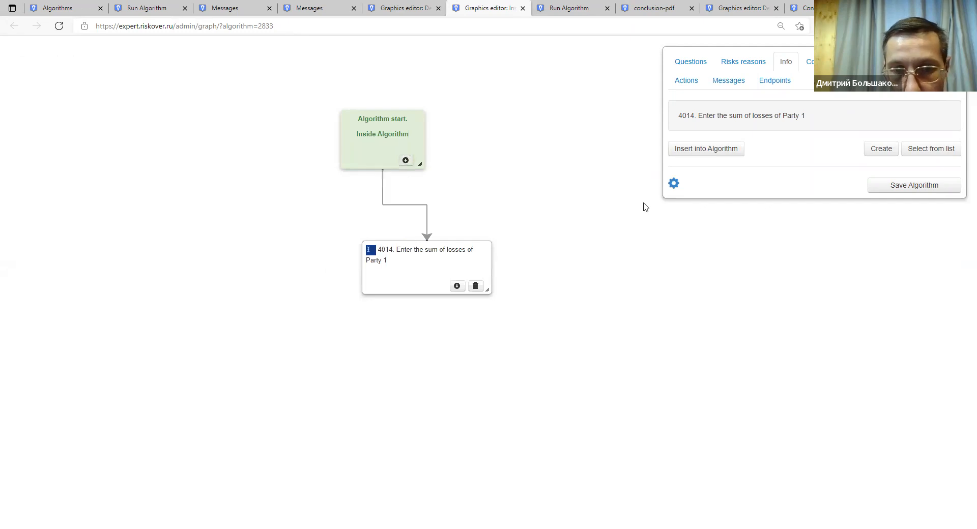
# Add two 4009 Party2 info blocks, chaining 4014 to the first Party2 and that to the second.
pyautogui.click(916, 152)
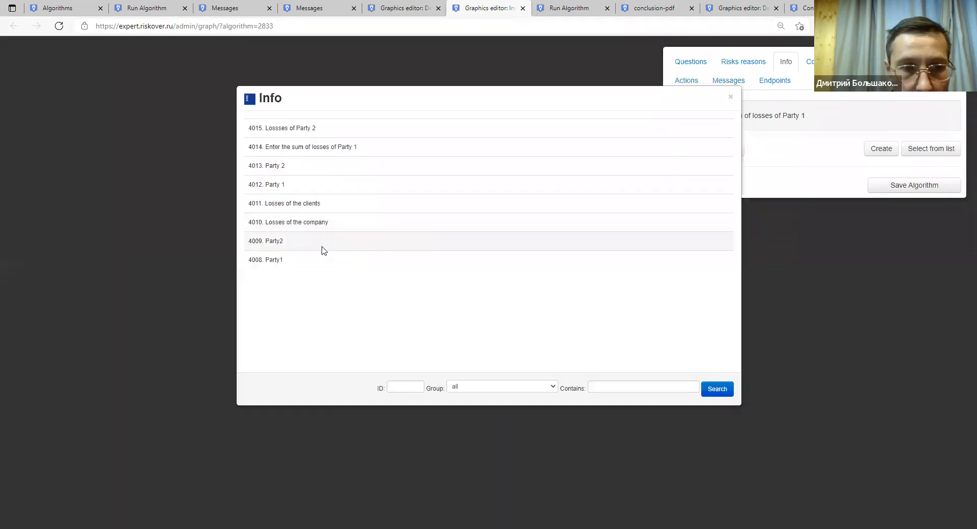
pyautogui.click(316, 245)
pyautogui.moveTo(300, 325); pyautogui.dragTo(434, 350)
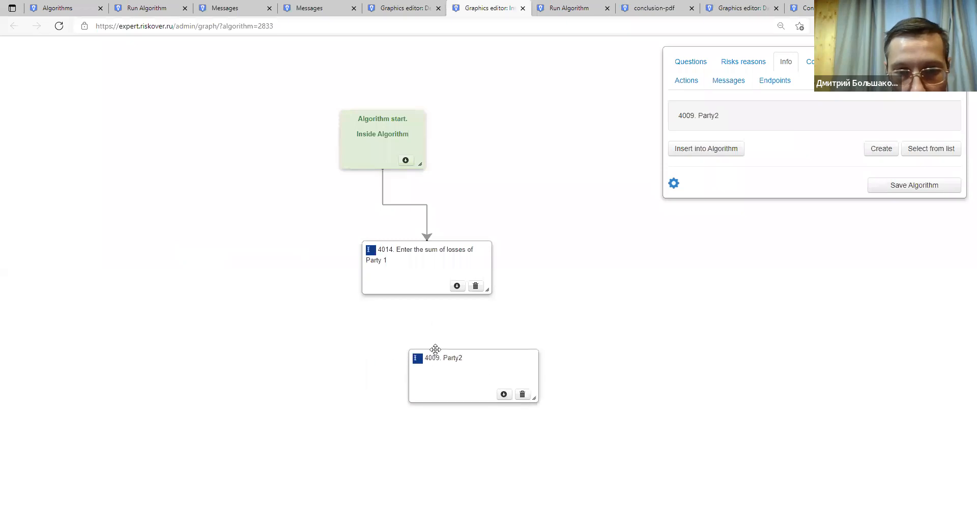
pyautogui.moveTo(457, 288); pyautogui.dragTo(459, 380)
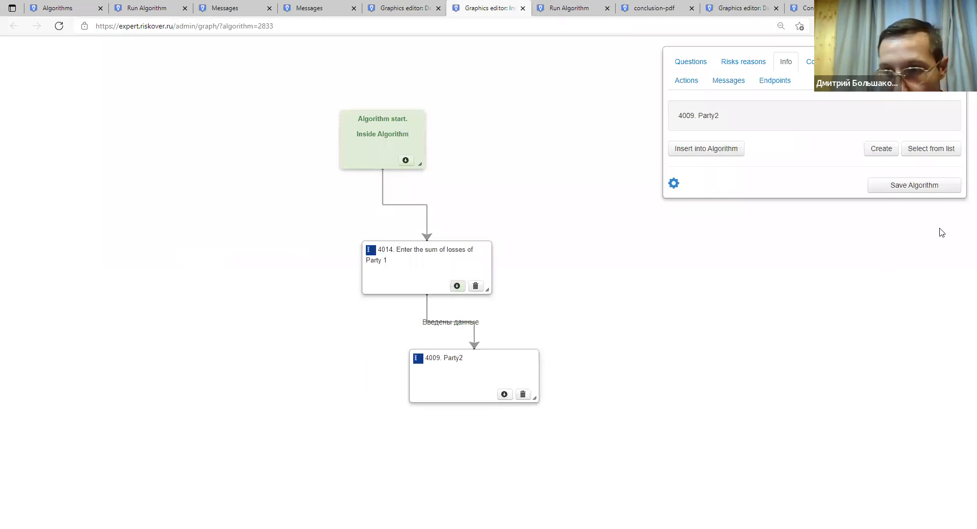
pyautogui.click(918, 153)
pyautogui.click(297, 246)
pyautogui.moveTo(92, 109); pyautogui.dragTo(595, 316)
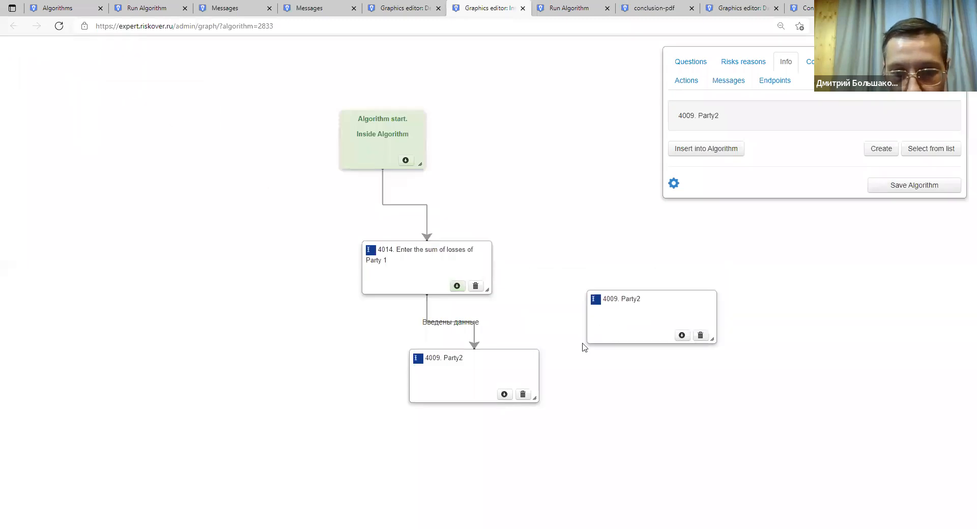
pyautogui.moveTo(506, 396); pyautogui.dragTo(642, 335)
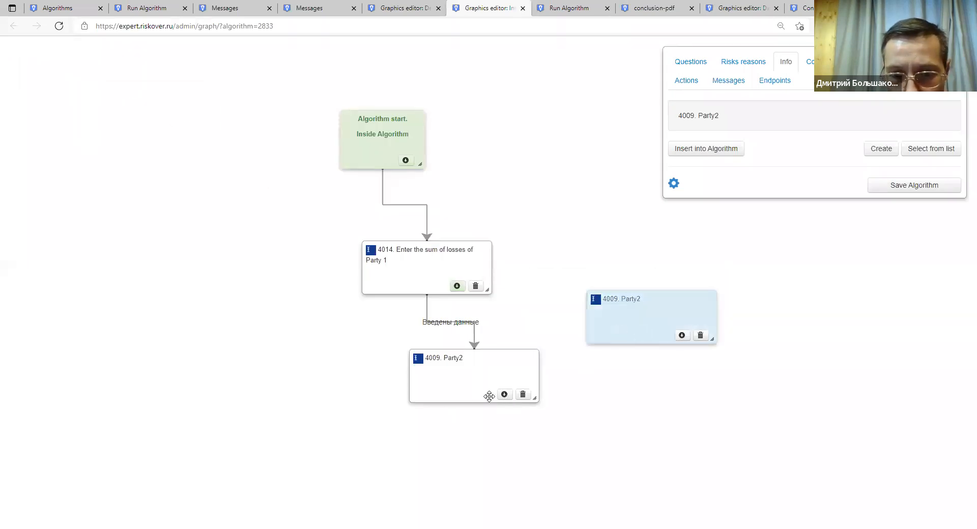
pyautogui.moveTo(504, 394); pyautogui.dragTo(681, 400)
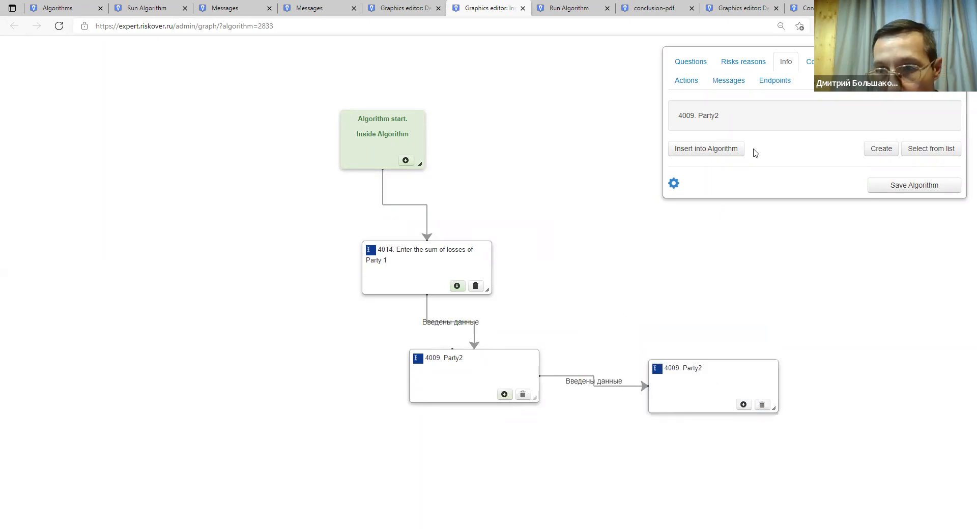
# Add an Algorithm end node after the second Party2, link it, and save the Inside Algorithm.
pyautogui.click(779, 81)
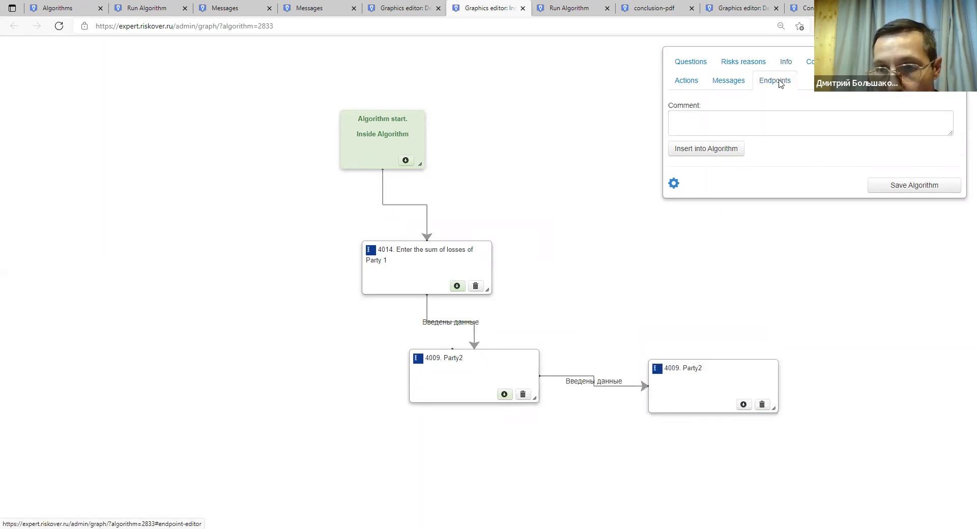
pyautogui.click(738, 152)
pyautogui.moveTo(109, 76); pyautogui.dragTo(910, 425)
pyautogui.moveTo(743, 406); pyautogui.dragTo(827, 398)
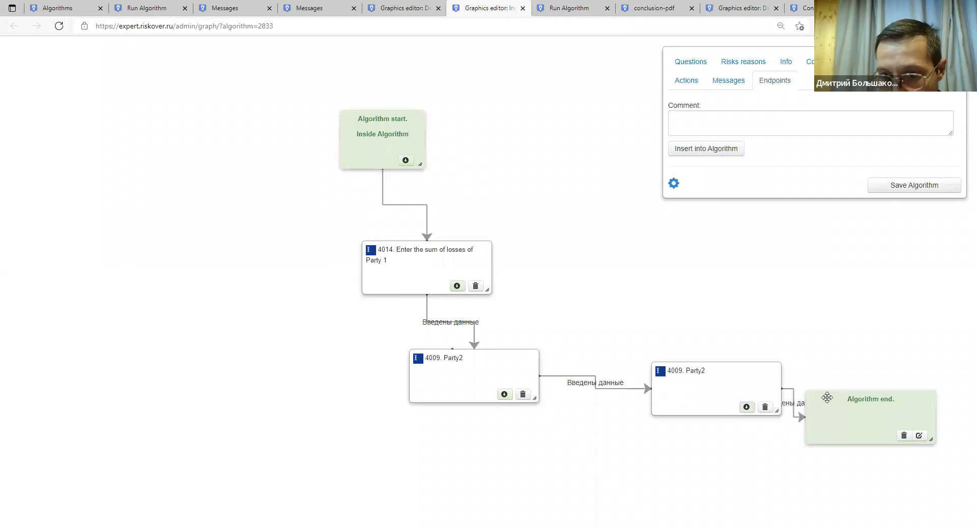
pyautogui.click(918, 187)
pyautogui.click(578, 83)
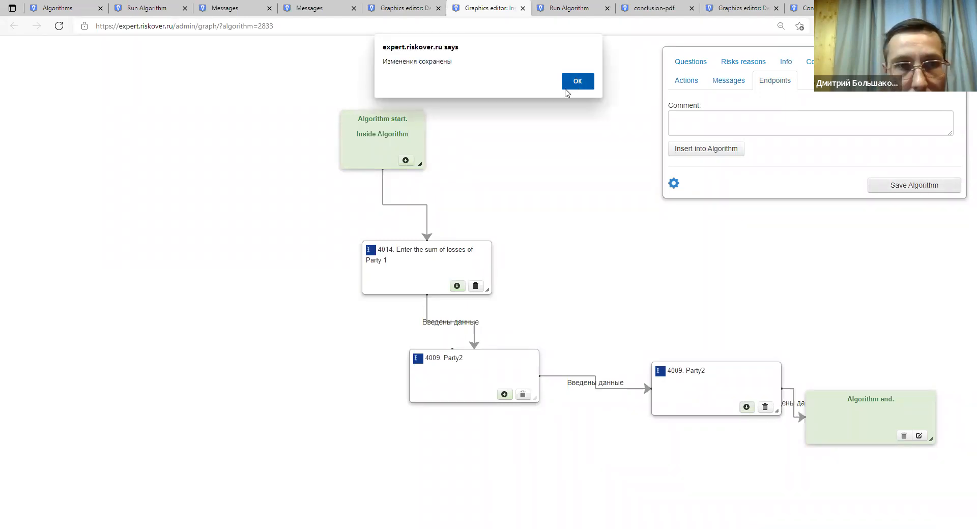
# Return to the Demo algorithm graph, save it, and reload the graph.
pyautogui.click(211, 11)
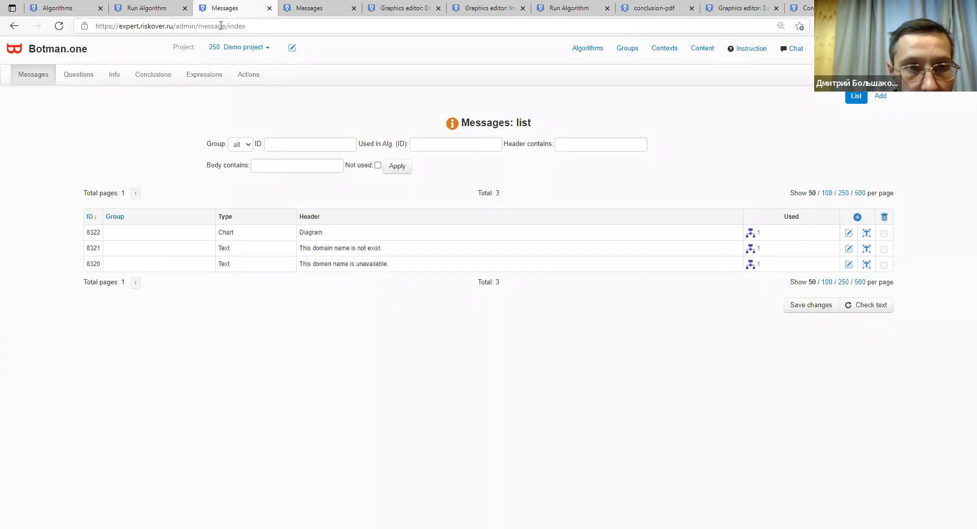
pyautogui.hotkey('ctrl', 'Tab')
pyautogui.hotkey('ctrl', 'Tab')
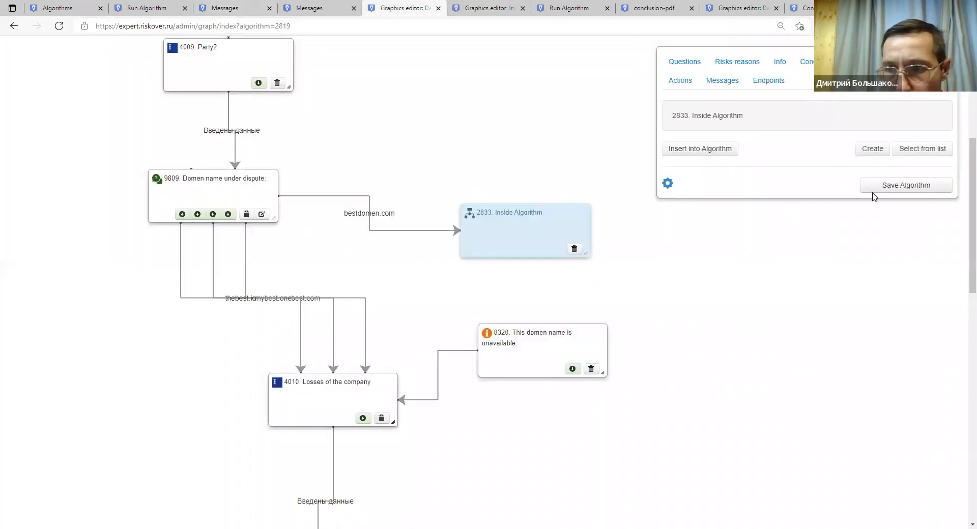
pyautogui.click(878, 188)
pyautogui.click(579, 81)
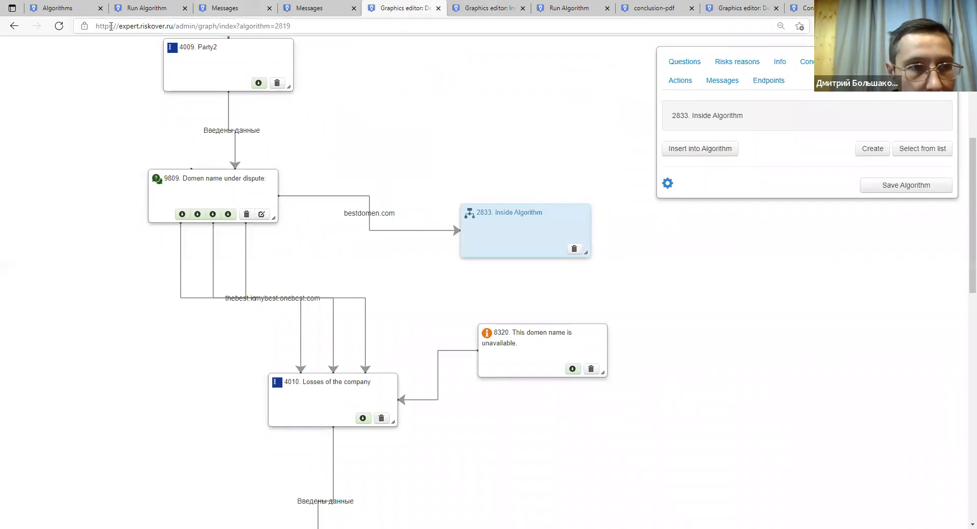
pyautogui.click(61, 27)
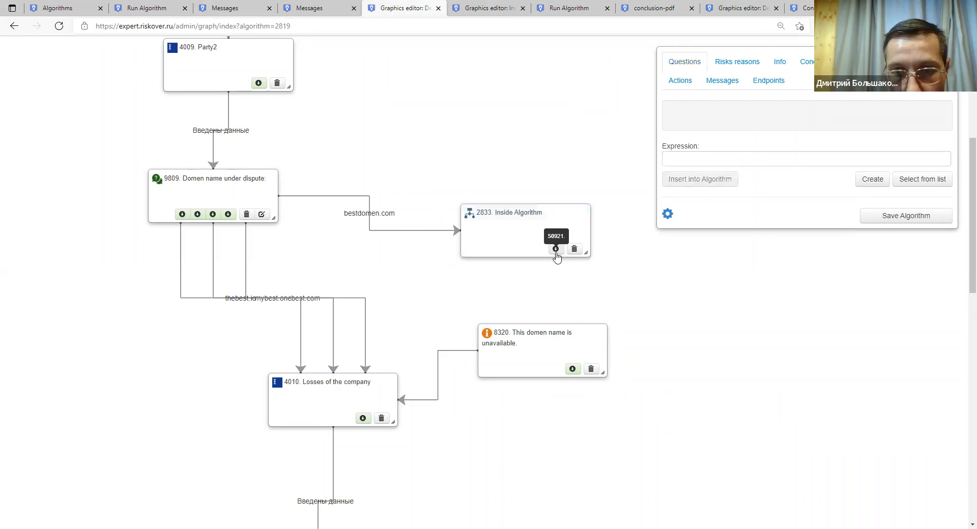
# Link Inside Algorithm to message 8320, move 8320 down-right and Inside Algorithm up-right.
pyautogui.moveTo(556, 253); pyautogui.dragTo(559, 326)
pyautogui.moveTo(514, 247); pyautogui.dragTo(493, 238)
pyautogui.moveTo(537, 327); pyautogui.dragTo(586, 355)
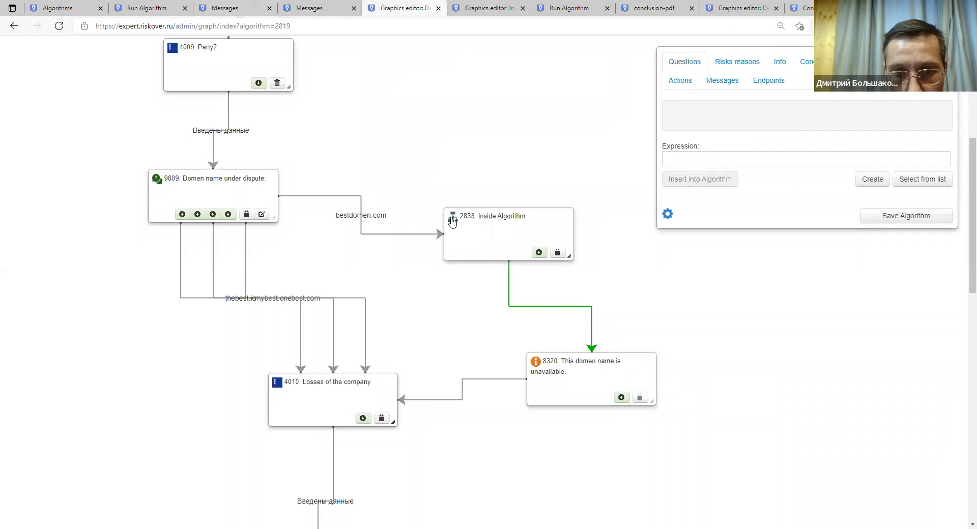
pyautogui.moveTo(499, 231); pyautogui.dragTo(530, 212)
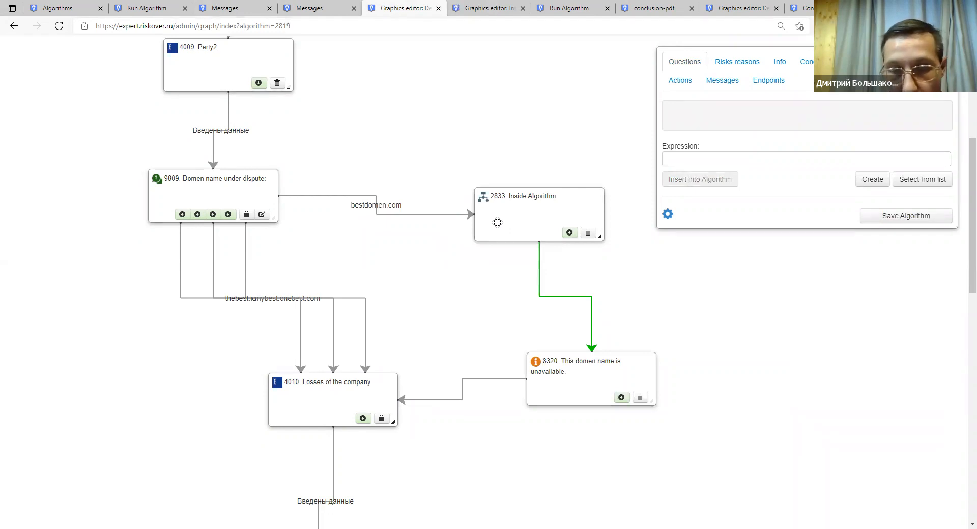
pyautogui.moveTo(499, 224); pyautogui.dragTo(491, 253)
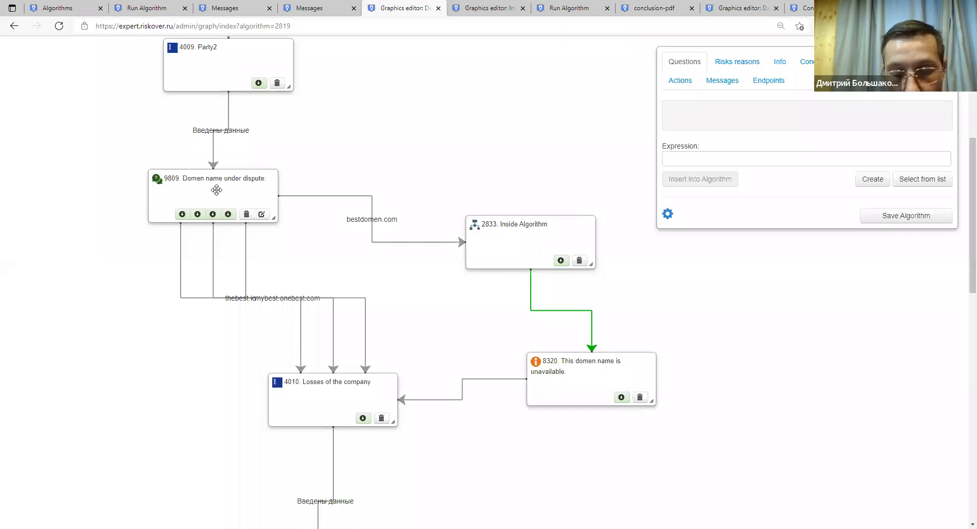
pyautogui.moveTo(475, 233); pyautogui.dragTo(492, 220)
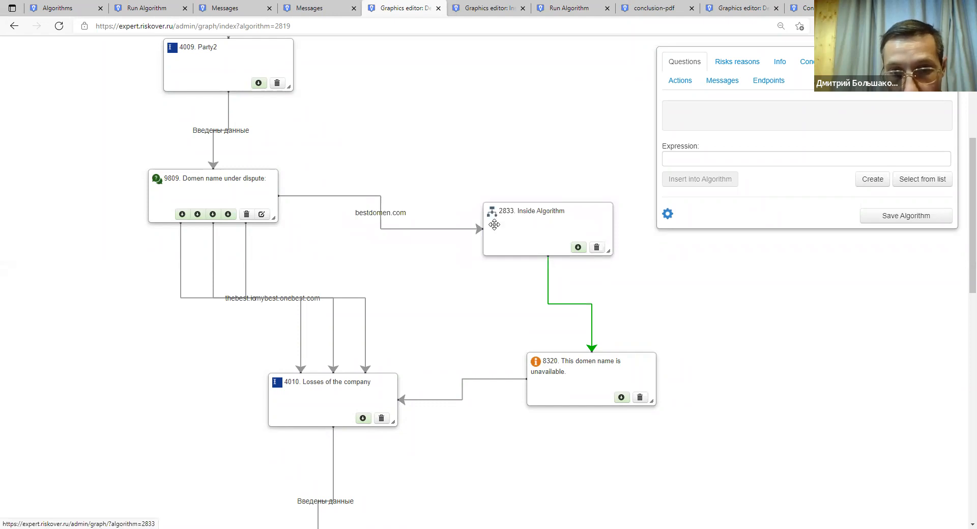
# Open the nested Inside Algorithm graph and rearrange node 4014 and both Party2 nodes.
pyautogui.click(492, 214)
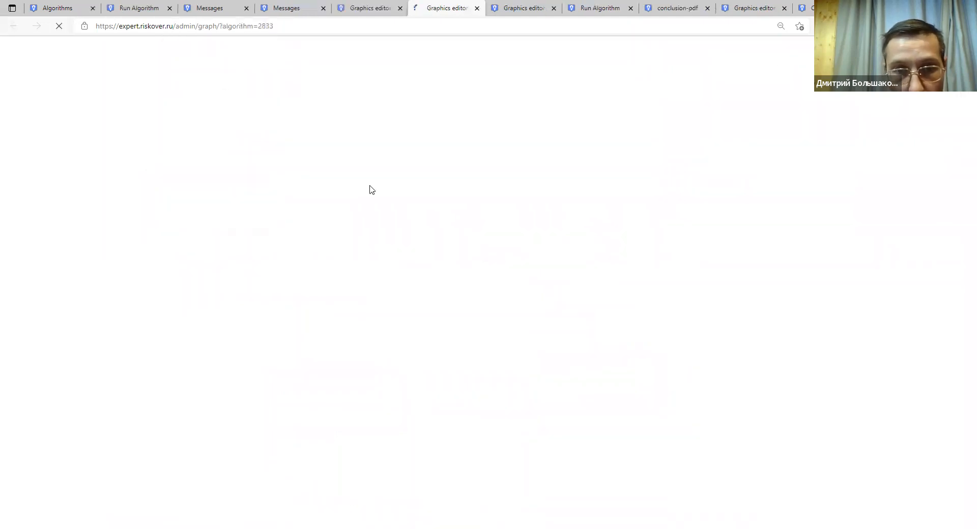
pyautogui.moveTo(444, 259); pyautogui.dragTo(368, 275)
pyautogui.moveTo(420, 367); pyautogui.dragTo(436, 400)
pyautogui.moveTo(715, 376); pyautogui.dragTo(649, 378)
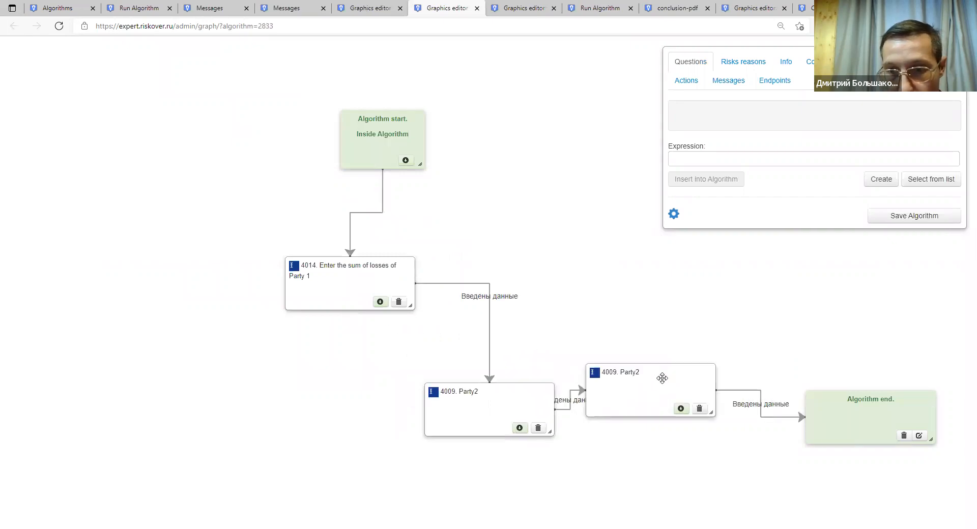
# Back in the Demo algorithm graph, move message node 8320 down and to the right.
pyautogui.click(203, 9)
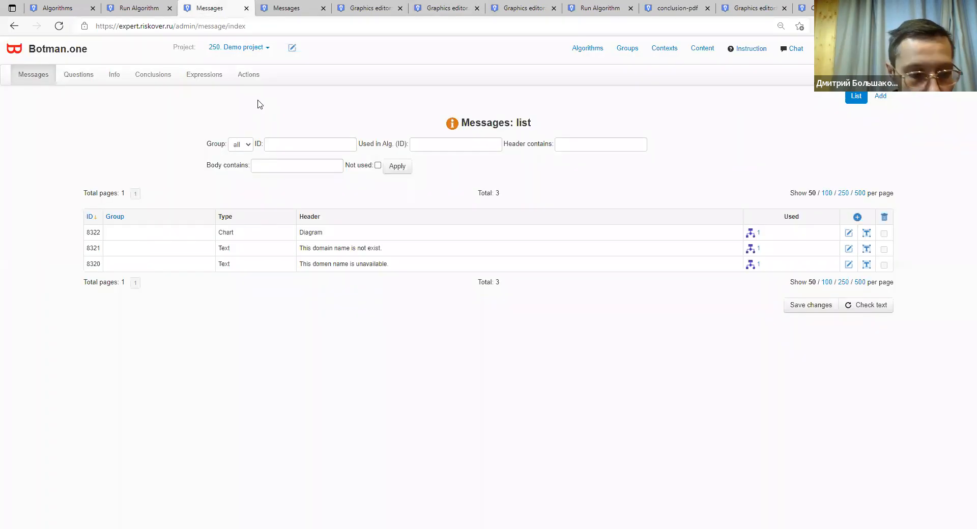
pyautogui.hotkey('ctrl', 'Tab')
pyautogui.hotkey('ctrl', 'Tab')
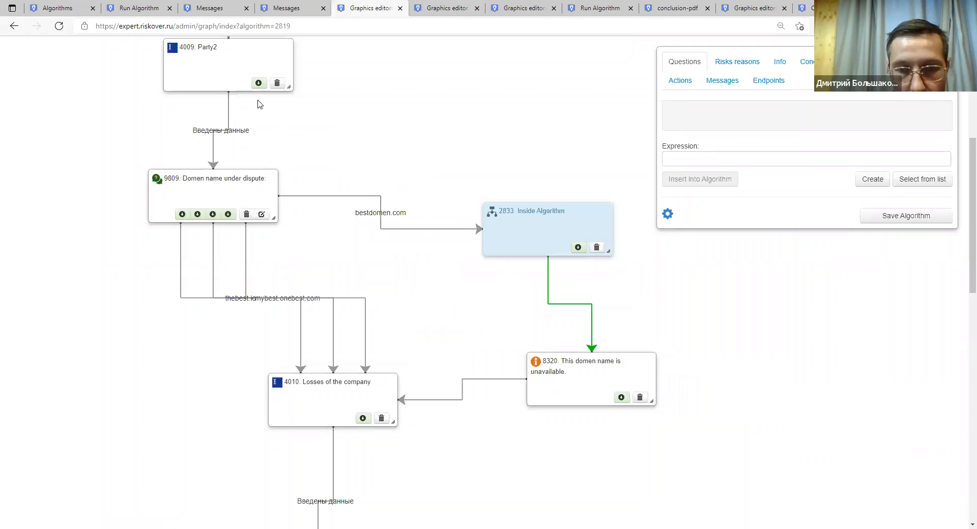
pyautogui.scroll(5, 348, 298)
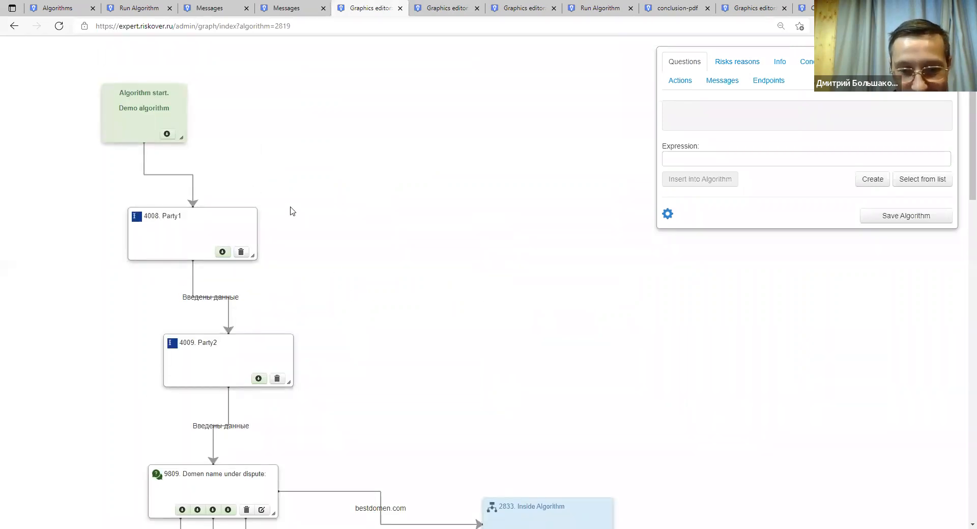
pyautogui.scroll(-5, 293, 211)
pyautogui.moveTo(567, 369); pyautogui.dragTo(594, 390)
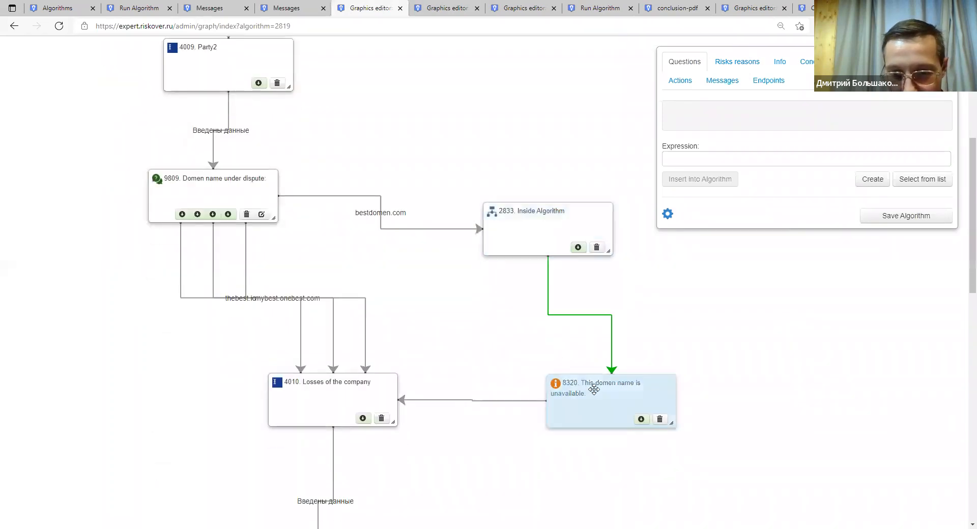
pyautogui.scroll(-6, 573, 366)
pyautogui.scroll(6, 567, 349)
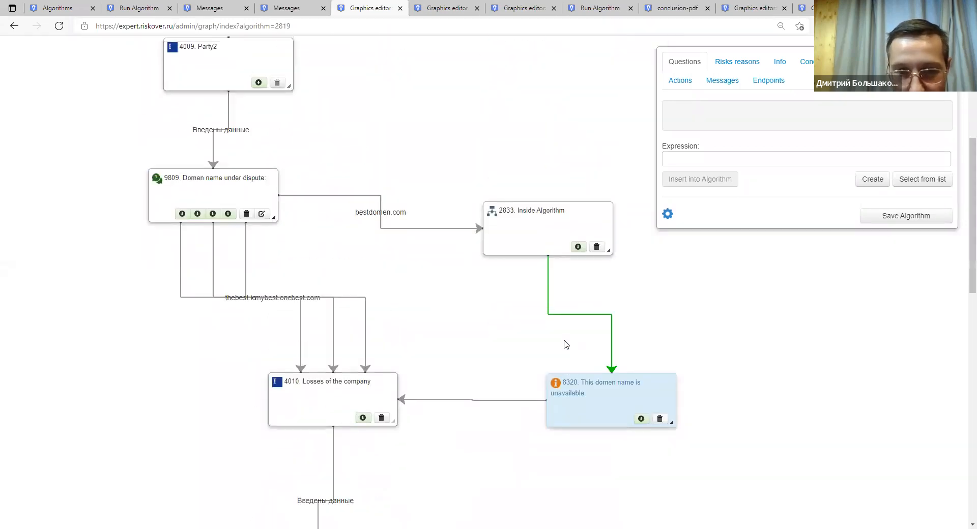
pyautogui.scroll(-12, 565, 344)
pyautogui.scroll(10, 564, 342)
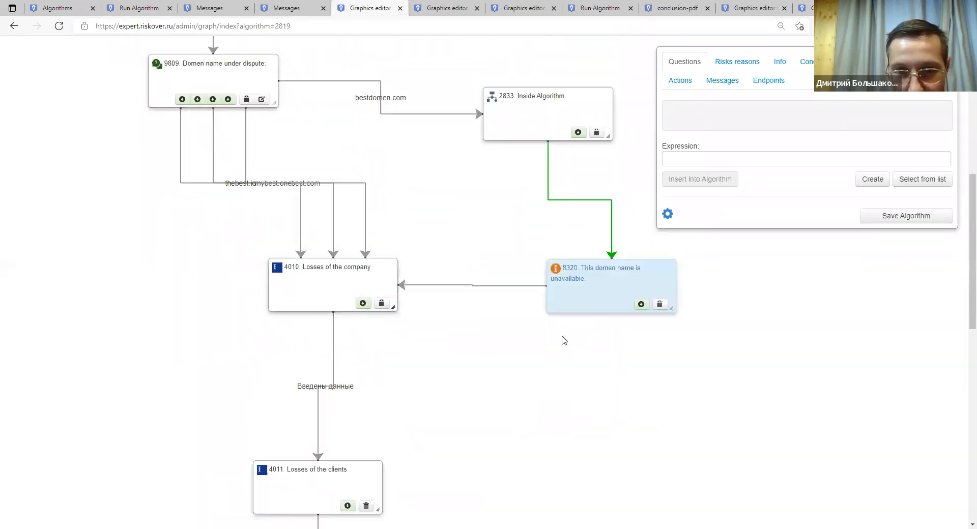
pyautogui.scroll(7, 564, 340)
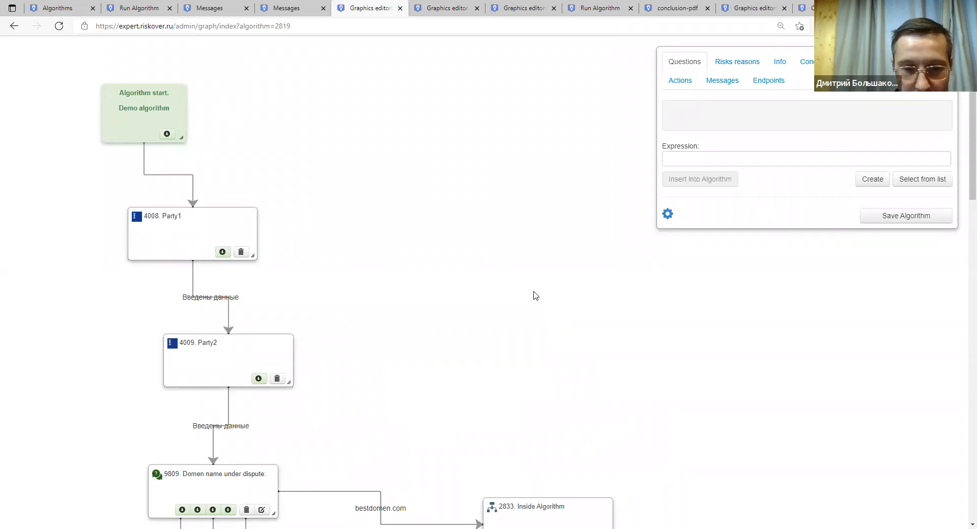
pyautogui.scroll(-1, 533, 289)
pyautogui.scroll(-12, 533, 289)
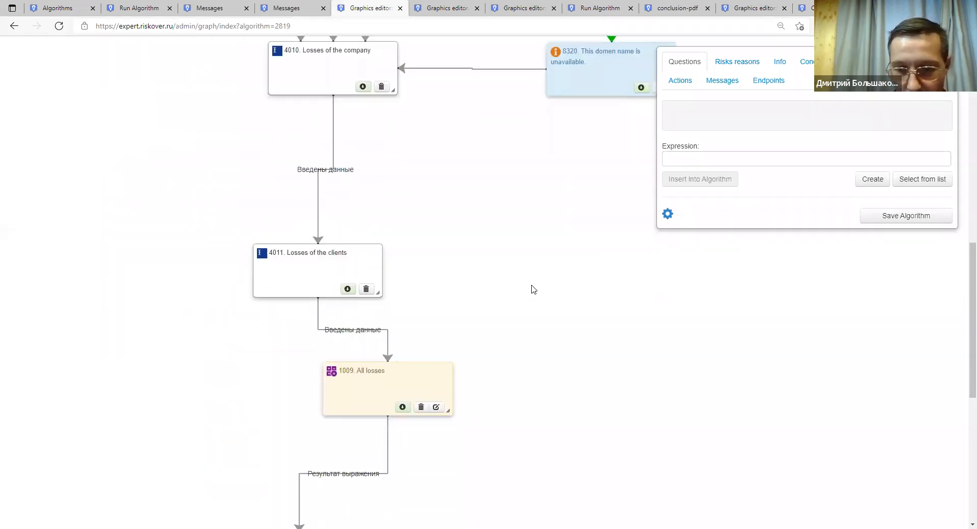
pyautogui.scroll(4, 534, 289)
pyautogui.scroll(9, 534, 289)
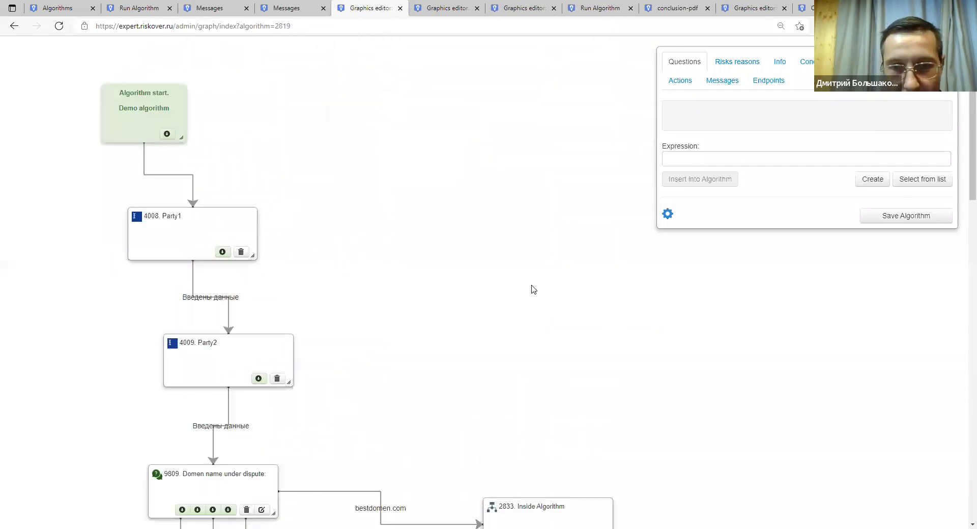
pyautogui.scroll(-9, 533, 289)
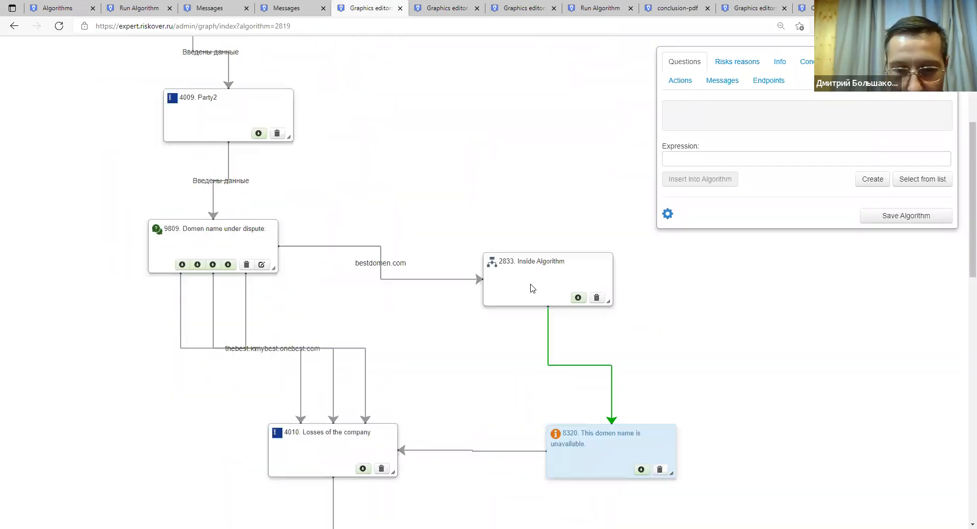
pyautogui.scroll(6, 531, 286)
pyautogui.scroll(4, 530, 286)
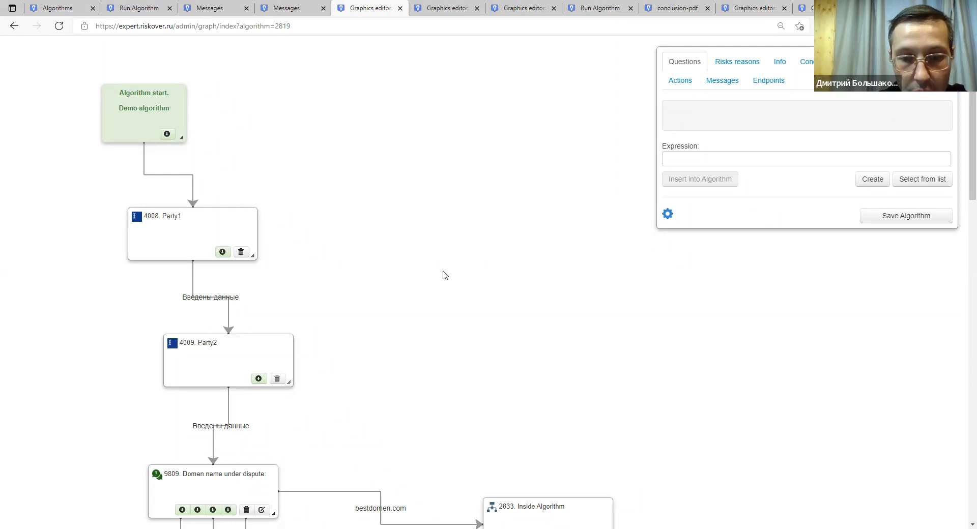
# Scroll down to show Inside Algorithm's link to message 8320 and node 4010 Losses of the company.
pyautogui.scroll(-6, 456, 386)
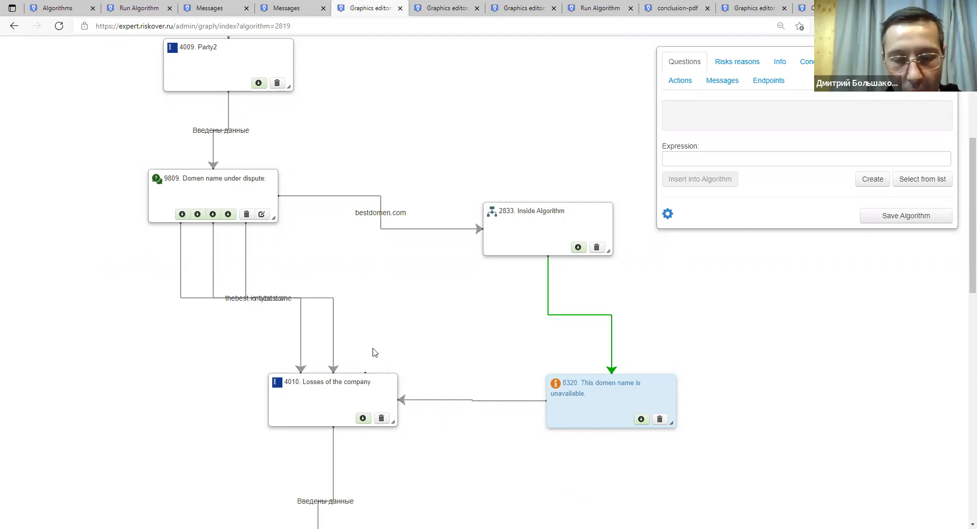
# Move node 9809 down and right until it is level with Inside Algorithm, then select it.
pyautogui.moveTo(259, 194); pyautogui.dragTo(299, 228)
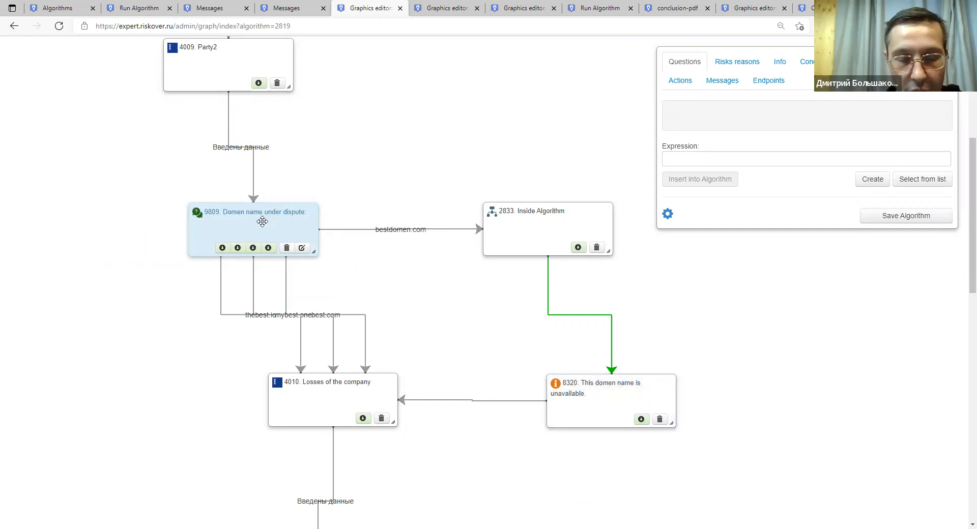
pyautogui.moveTo(263, 221); pyautogui.dragTo(240, 225)
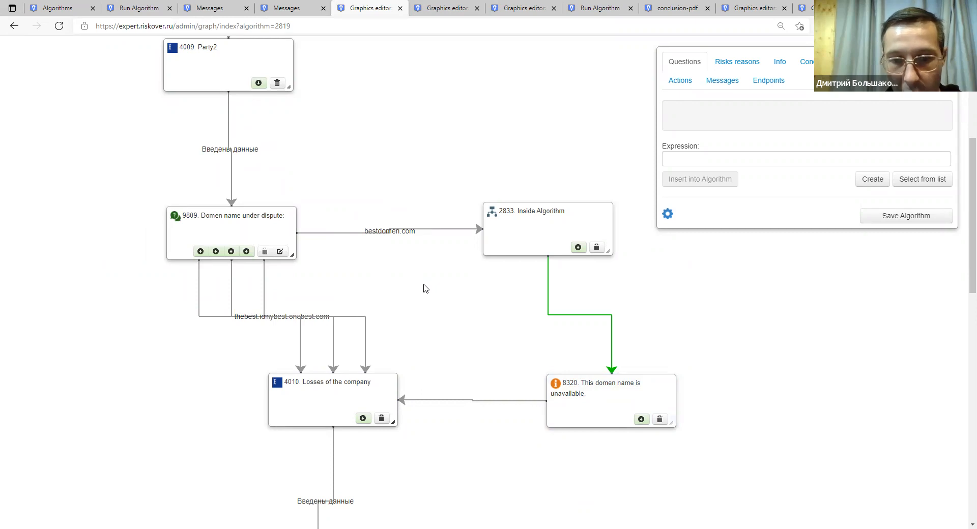
pyautogui.moveTo(269, 223); pyautogui.dragTo(301, 210)
pyautogui.click(300, 210)
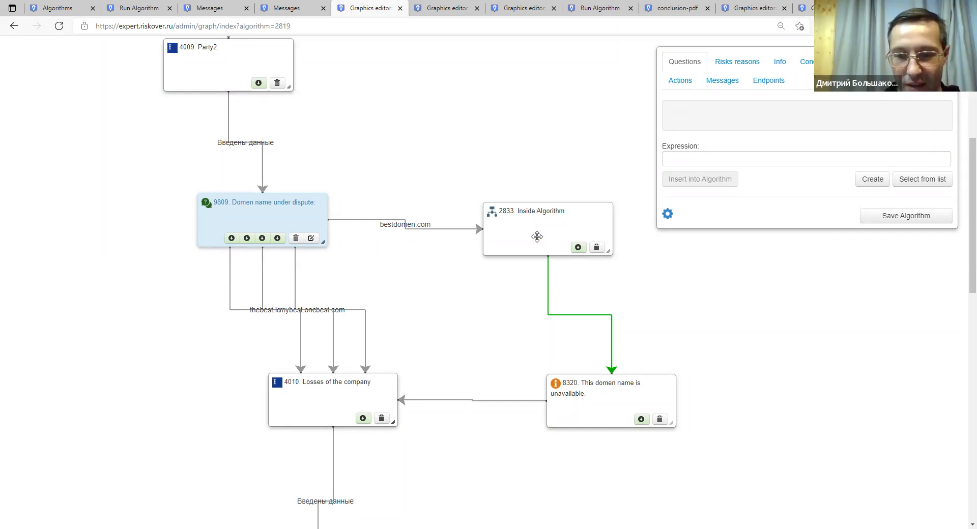
# Move message 8320 and node 2833 up and left, and raise node 9809 slightly.
pyautogui.moveTo(578, 386); pyautogui.dragTo(500, 335)
pyautogui.moveTo(532, 242); pyautogui.dragTo(506, 224)
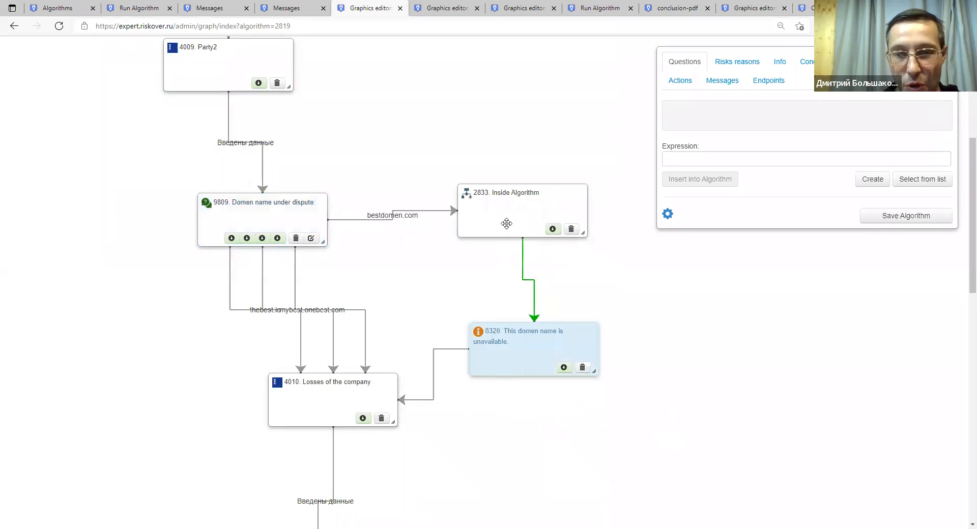
pyautogui.moveTo(284, 206); pyautogui.dragTo(289, 175)
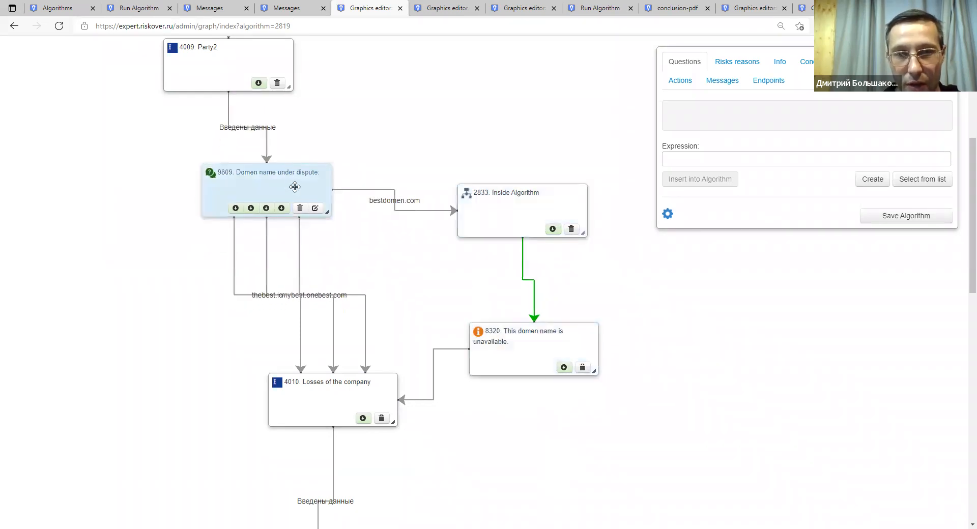